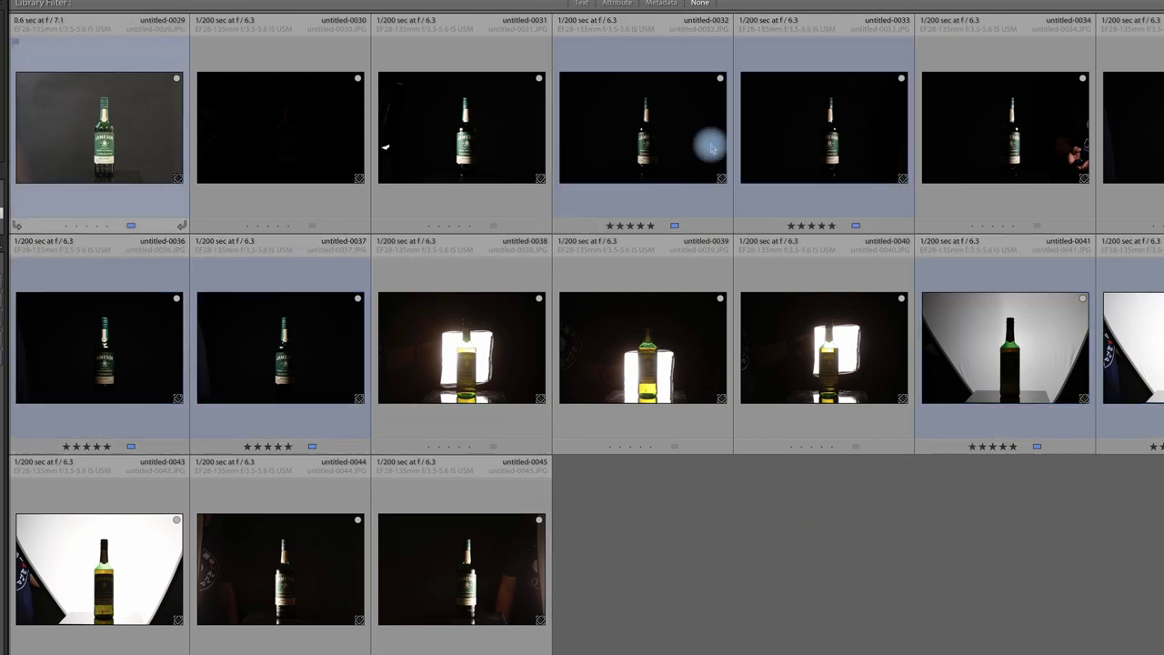
View the bottle photos one at a time at large size, from untitled-0029 through untitled-0037, to compare their lighting
double_click(137, 145)
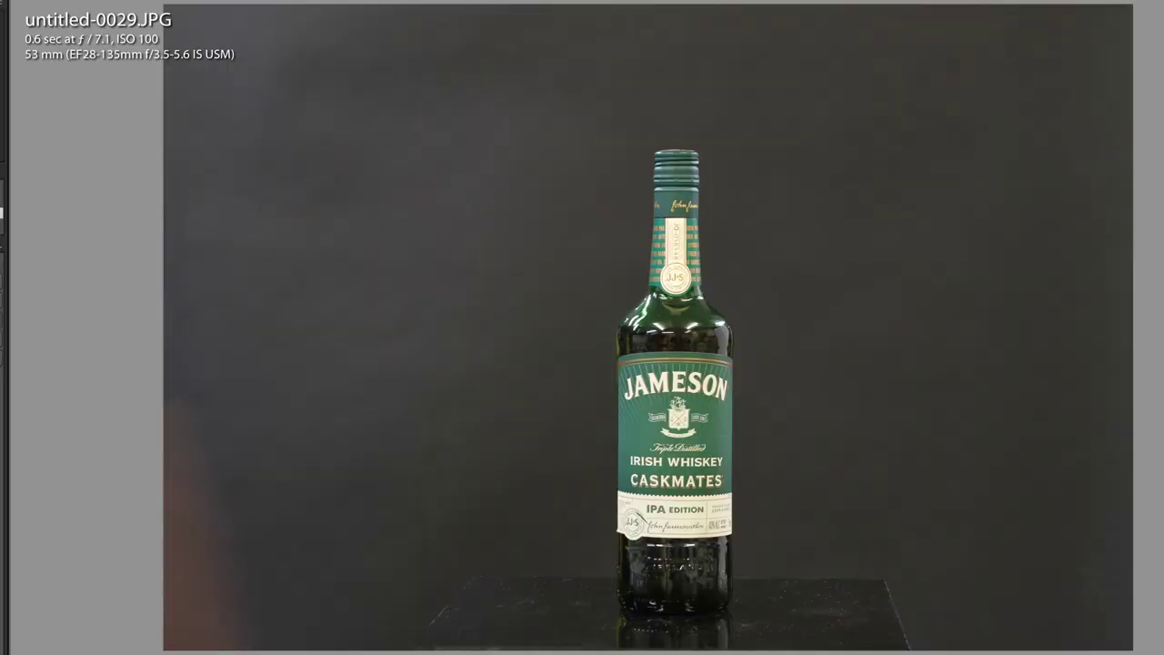
key("Right")
key("Right")
key("Right")
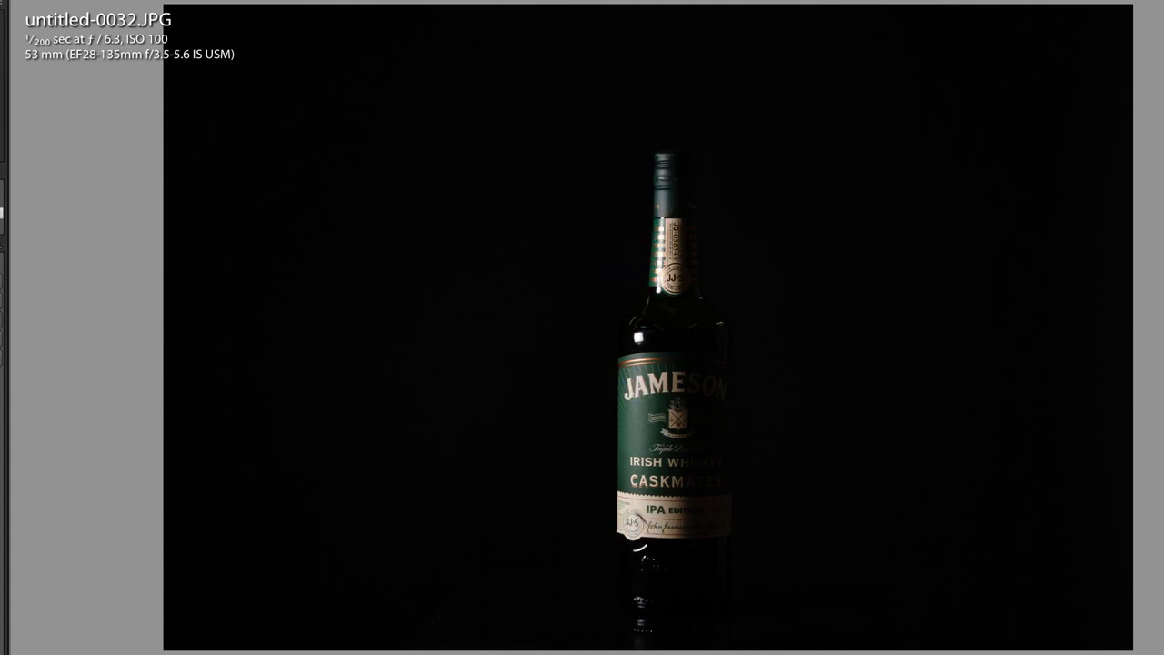
key("Right")
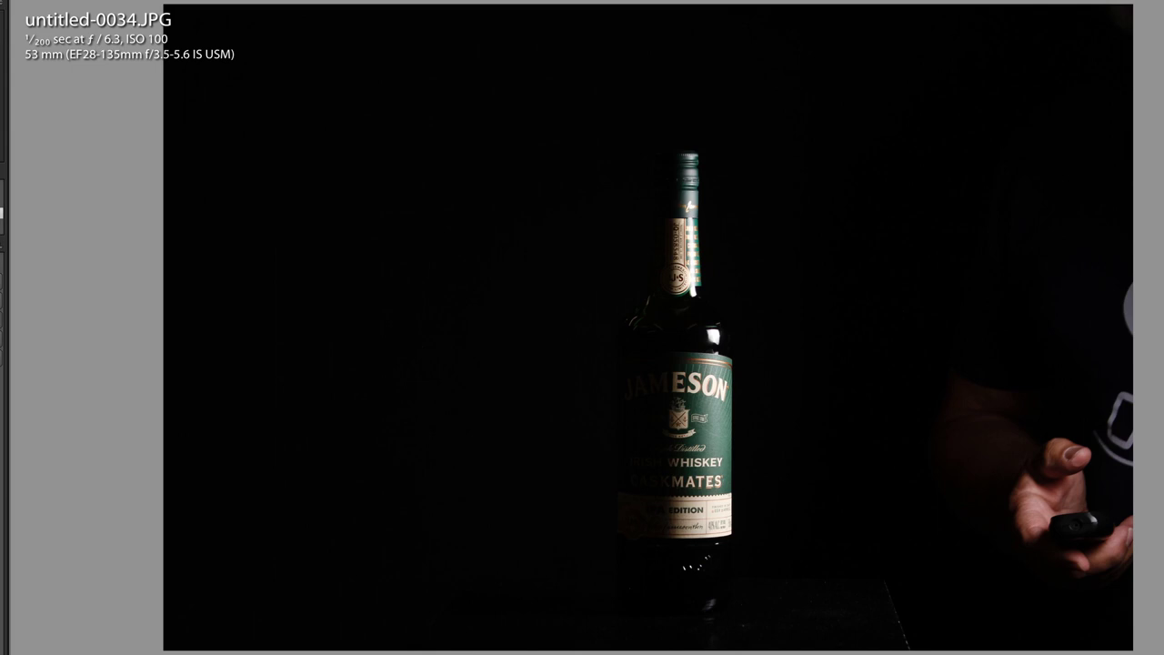
key("Right")
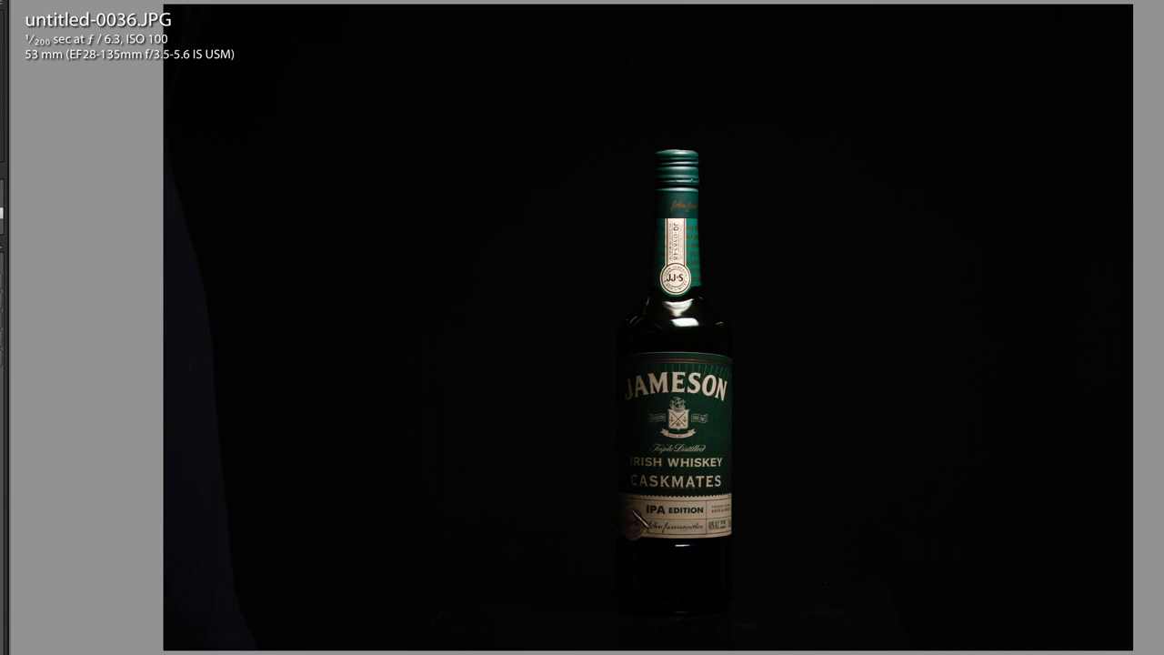
key("Right")
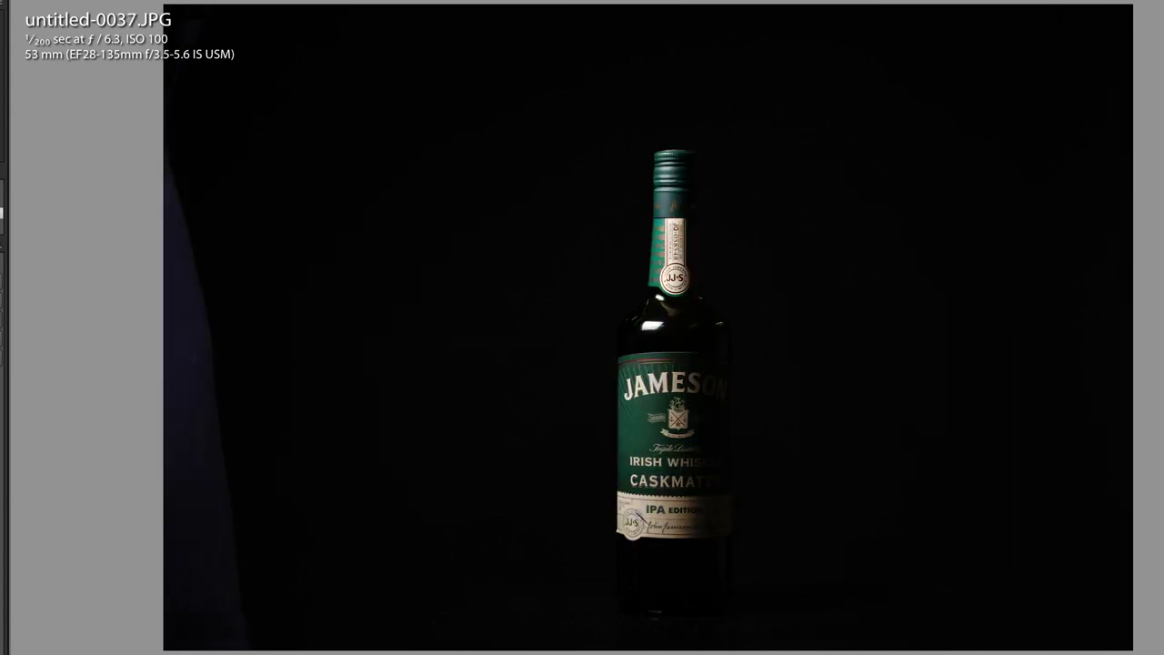
key("Right")
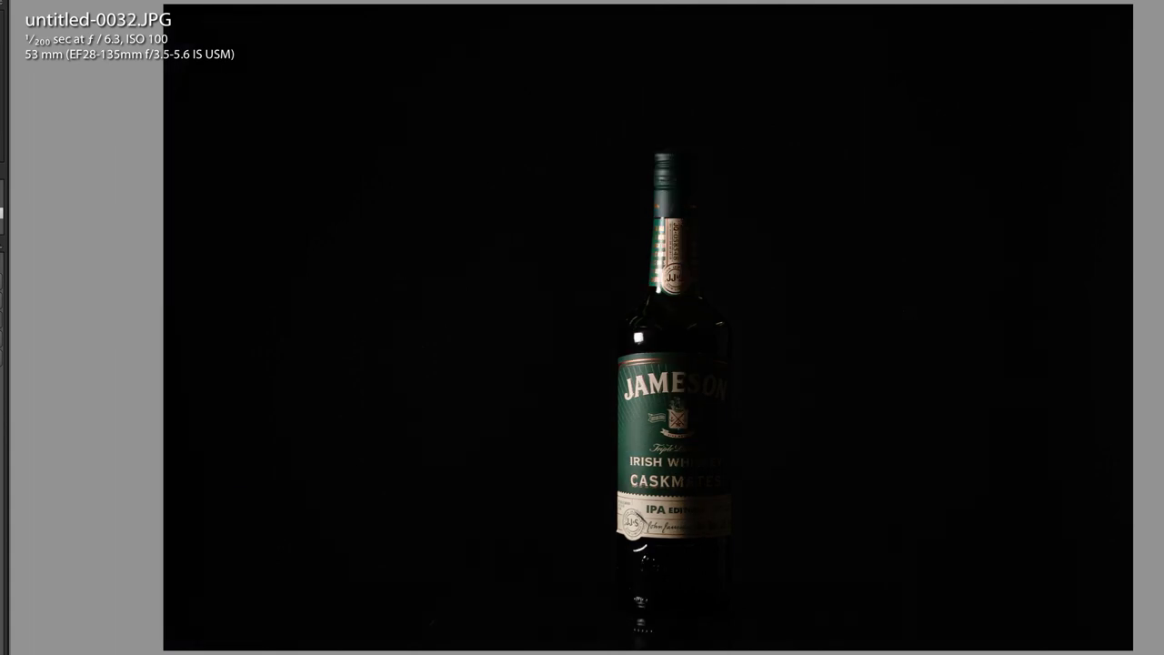
key("Left")
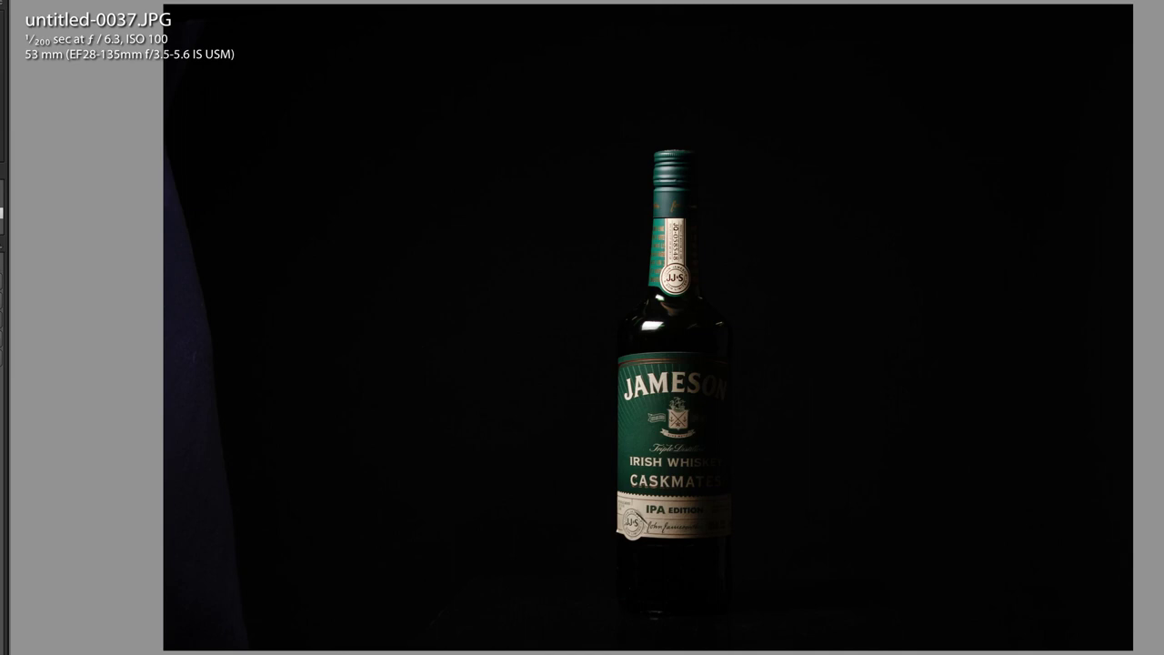
Examine the backlit photos untitled-0041 and untitled-0042, viewing the liquid area of untitled-0041 up close
key("Right")
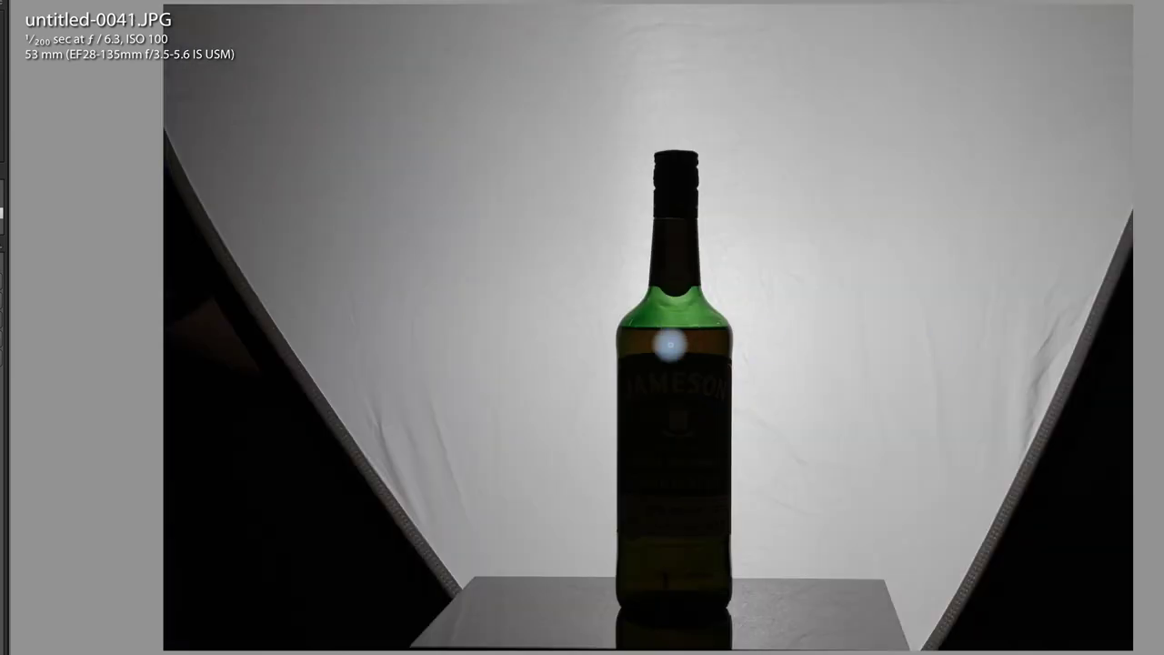
left_click(669, 344)
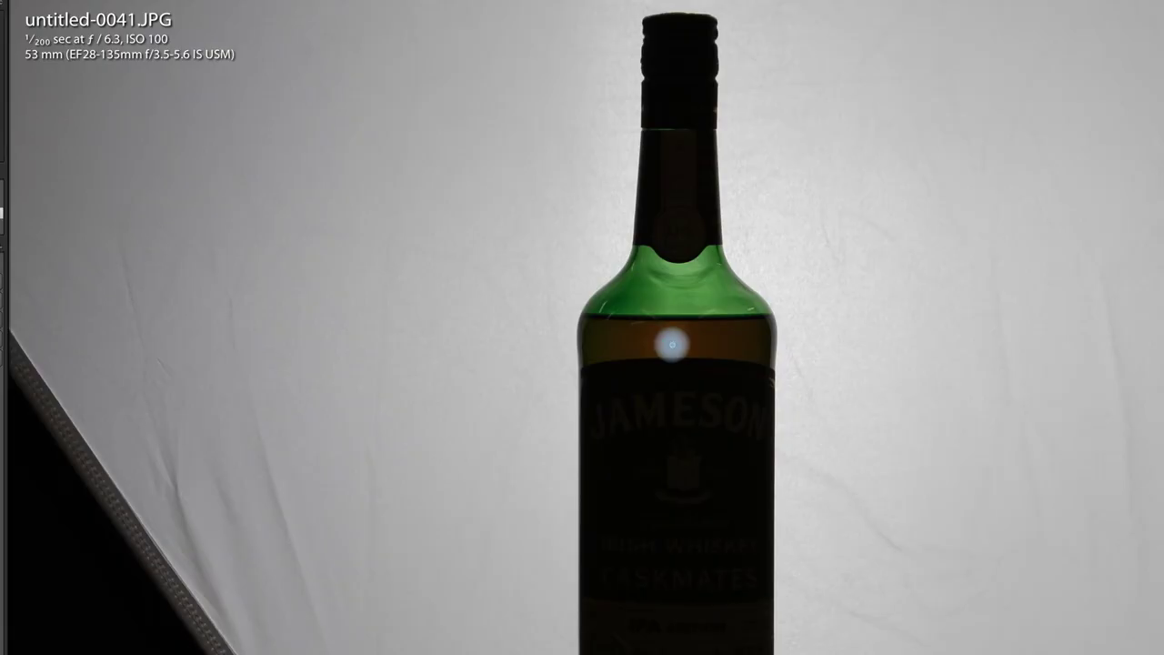
left_click(671, 344)
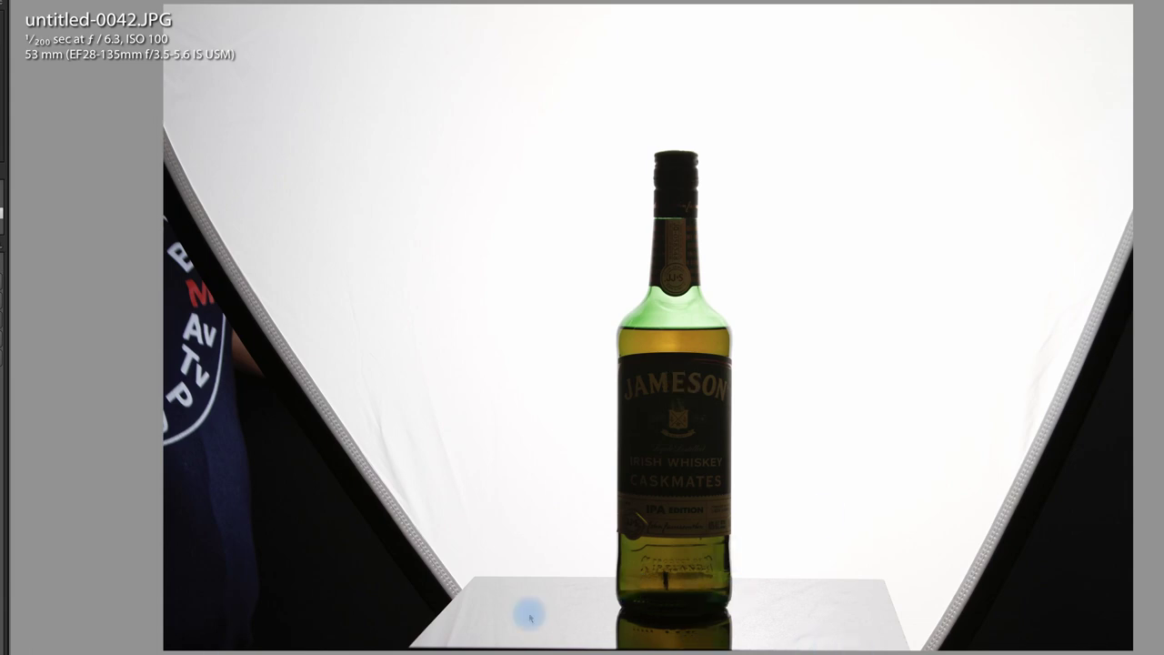
Return to the photo grid and select untitled-0029, 0032, 0033, 0036, 0037, 0041 and 0042 together
key("g")
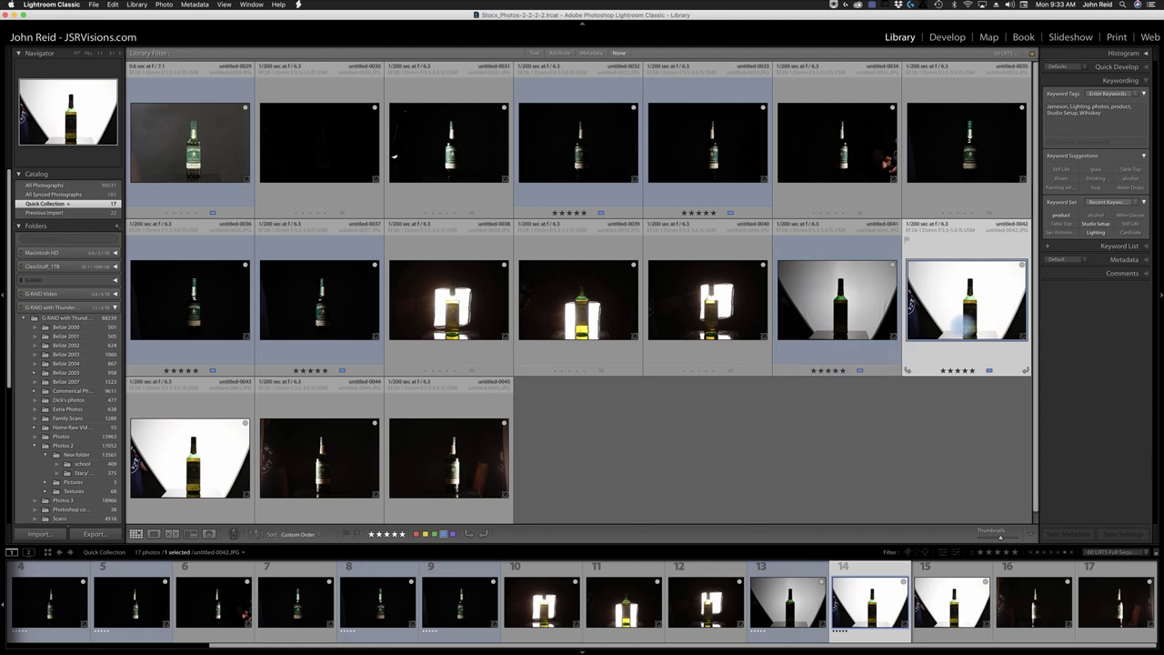
left_click(821, 311, "super")
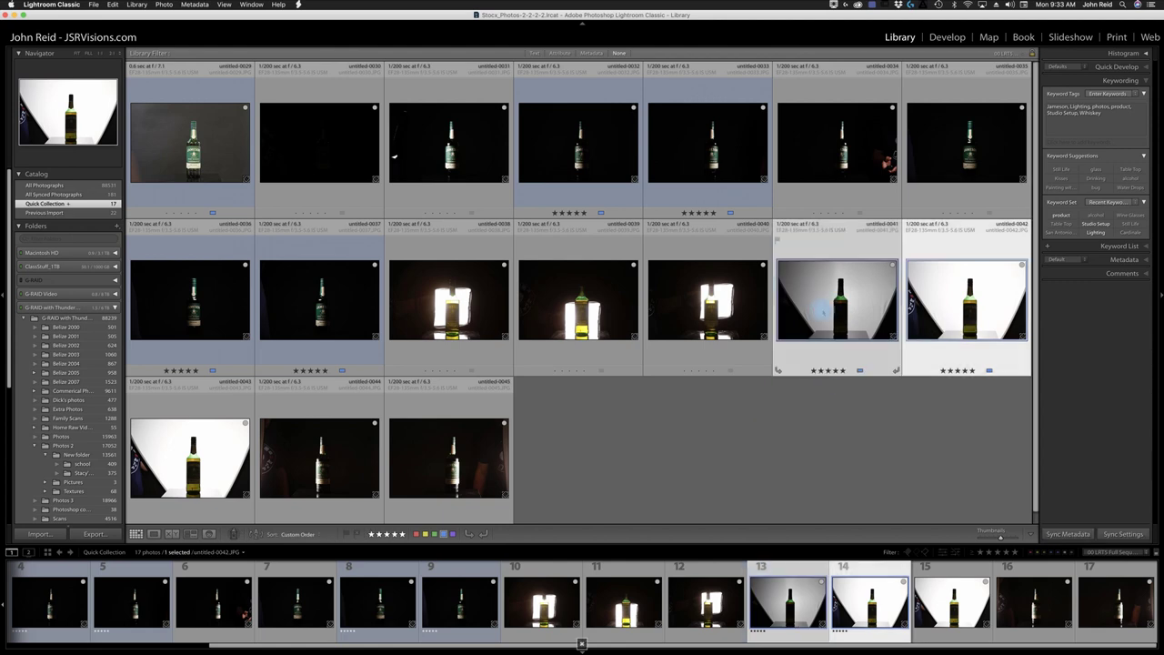
left_click(688, 161, "super")
left_click(604, 162, "super")
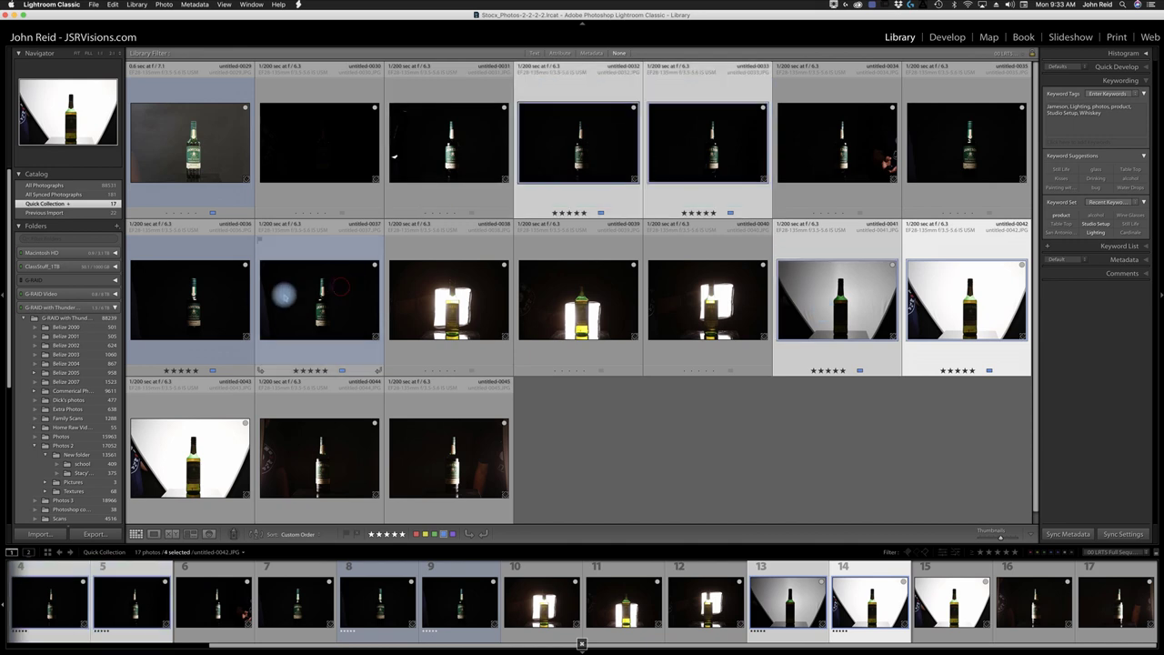
left_click(284, 294, "super")
left_click(171, 273, "super")
left_click(182, 159, "super")
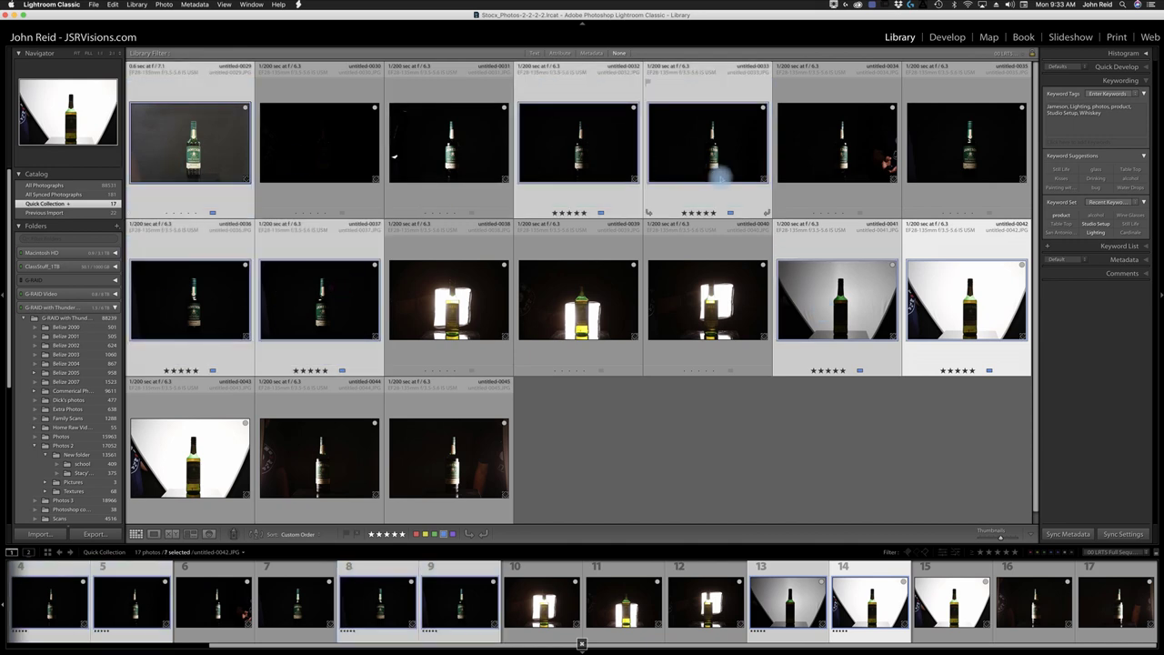
Open the seven selected photos as layers of one document in Photoshop
right_click(589, 165)
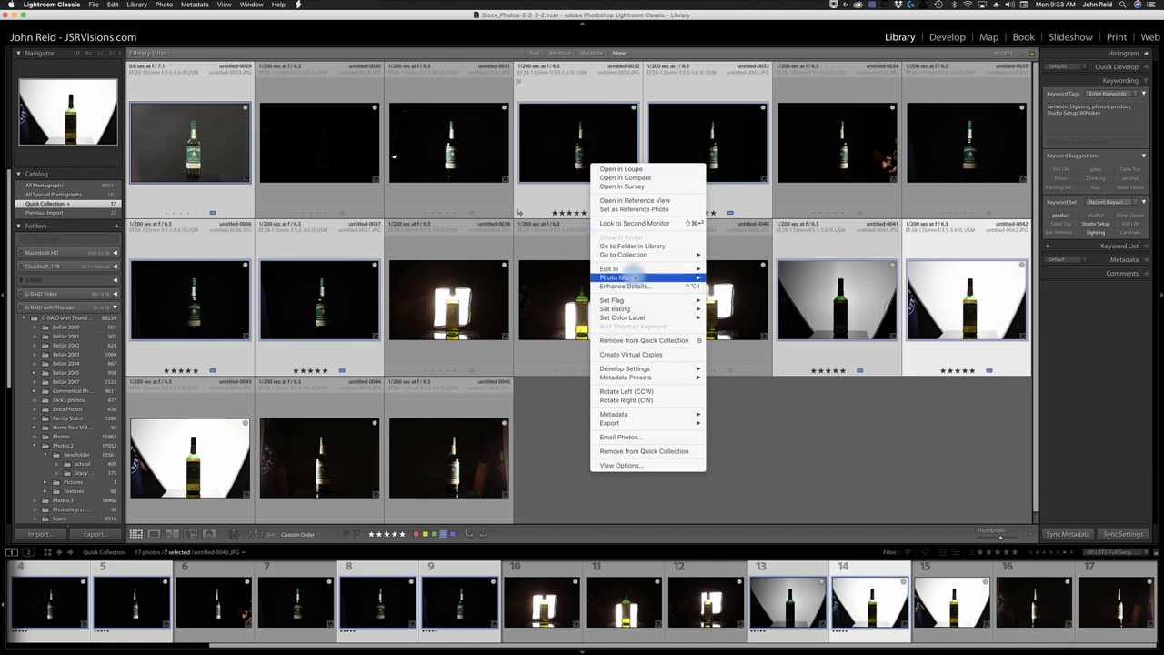
mouse_move(637, 269)
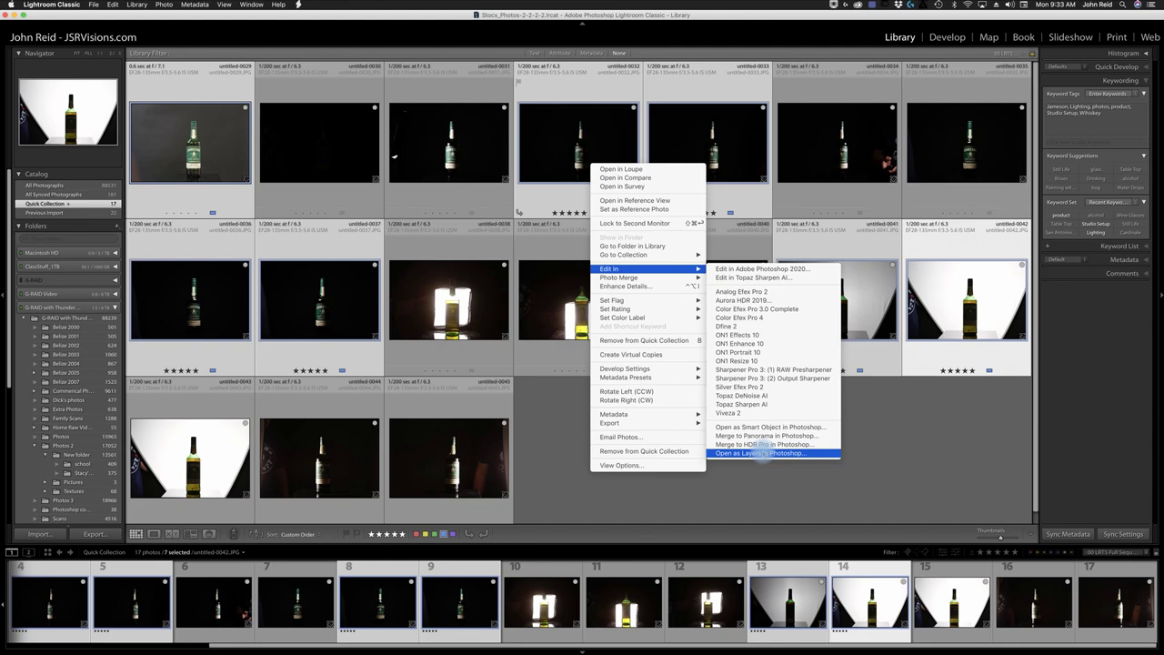
left_click(931, 467)
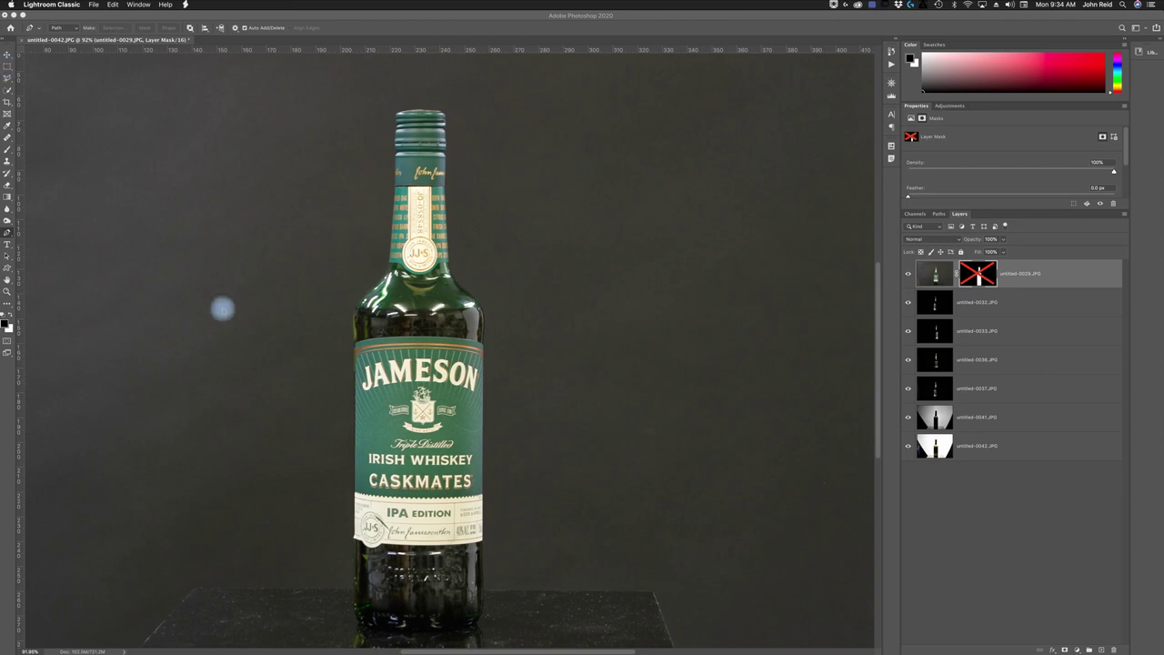
Hide the layers one by one from untitled-0029 down to untitled-0041, inspecting each exposure underneath
left_click(907, 273)
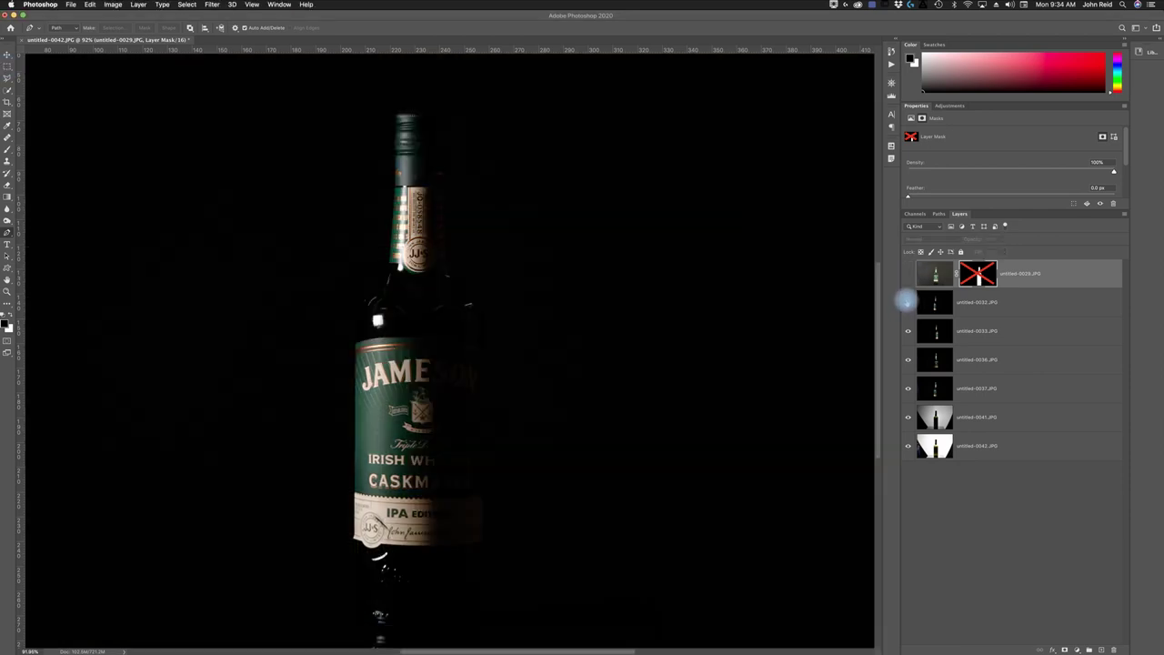
left_click(907, 302)
left_click(908, 302)
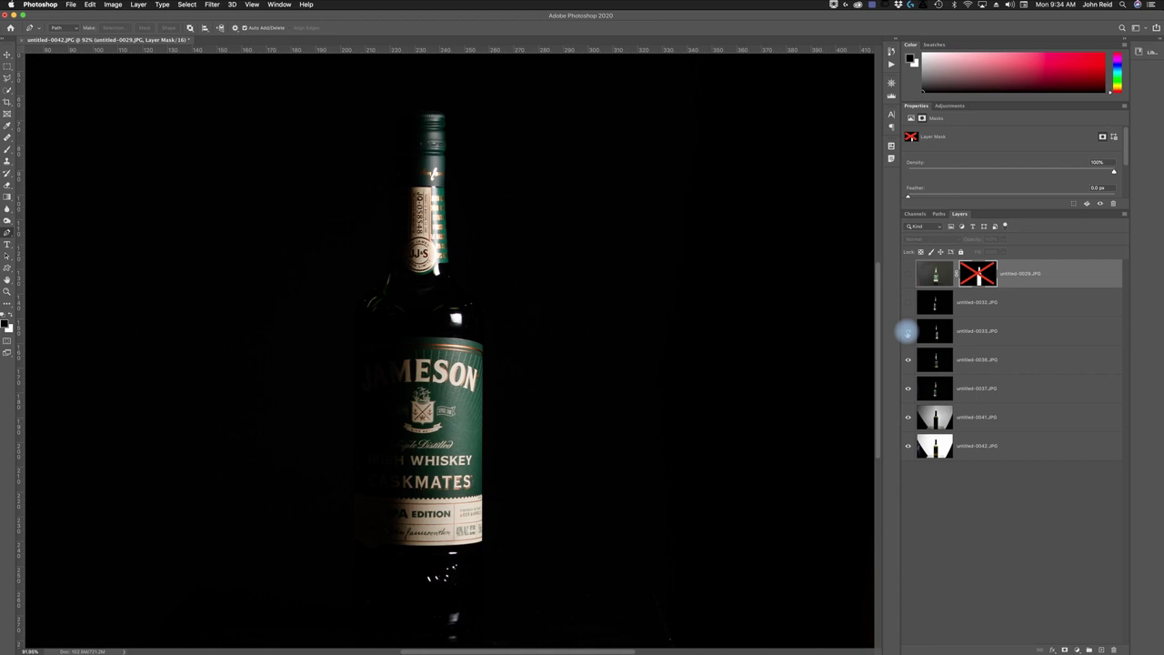
left_click(907, 332)
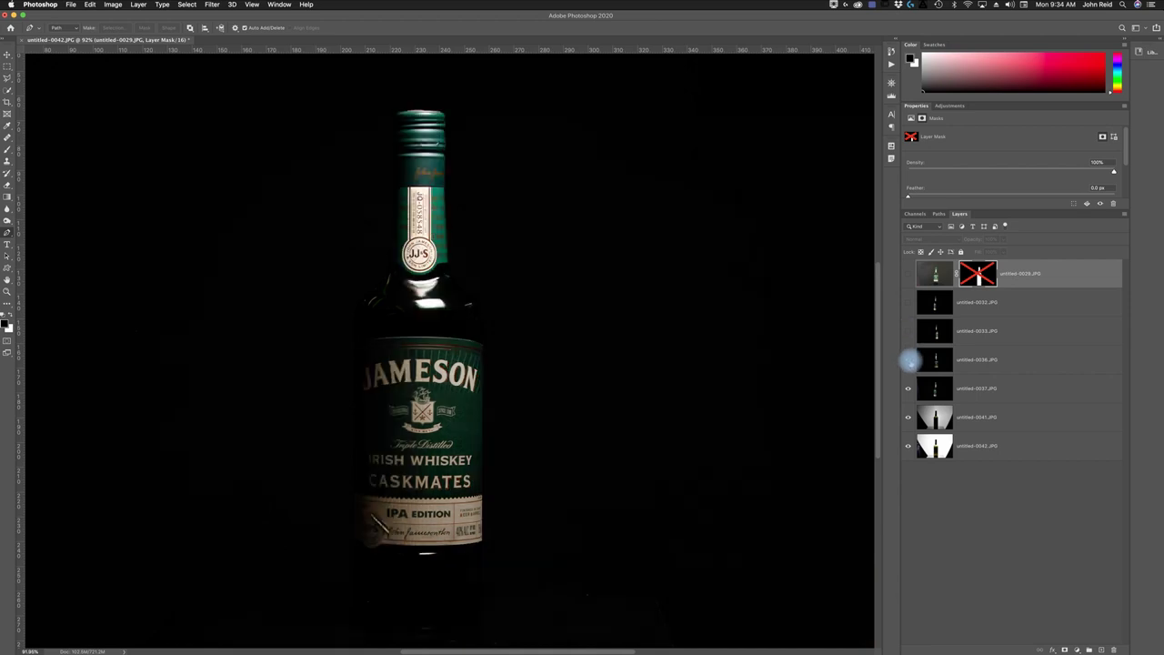
left_click(908, 360)
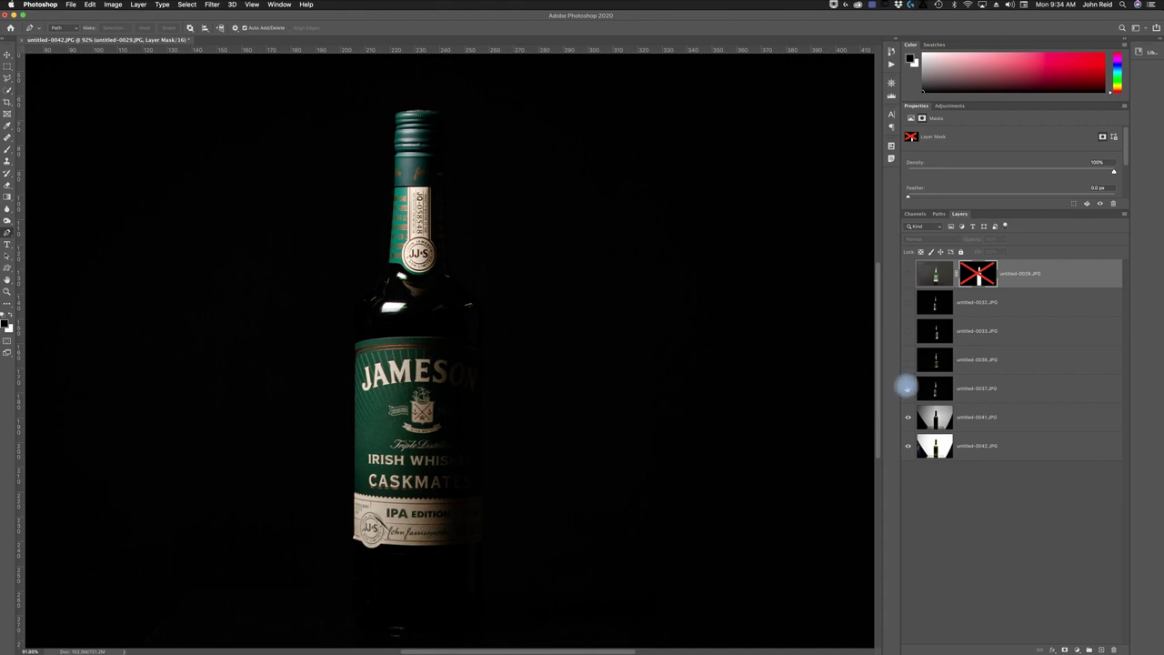
left_click(907, 388)
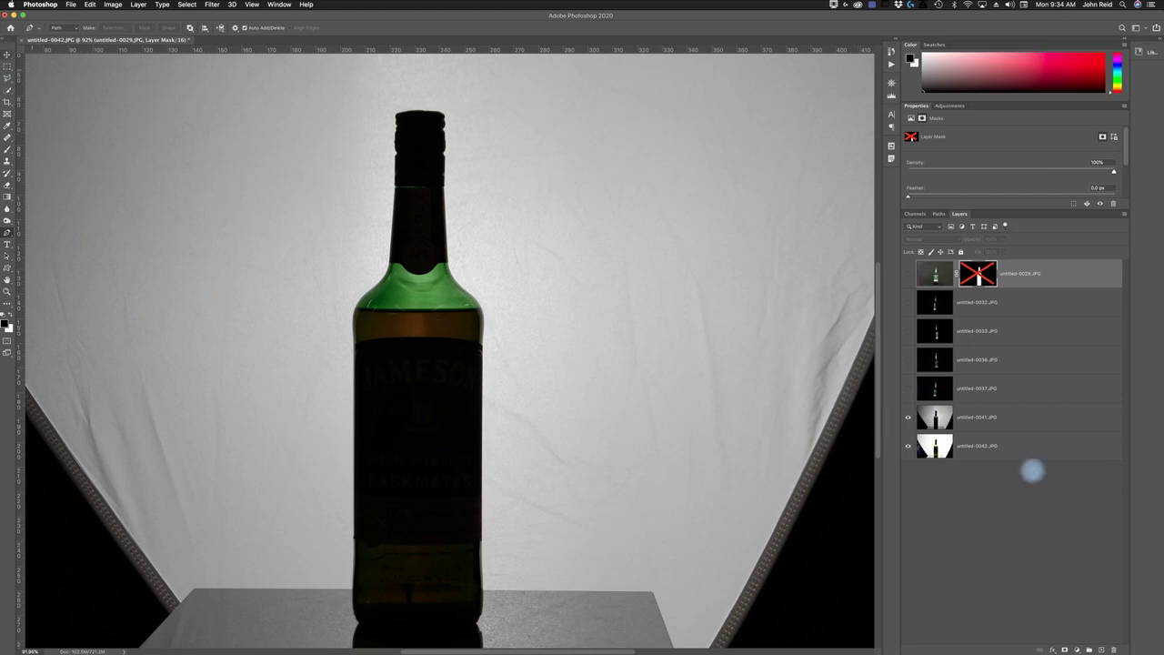
left_click(907, 418)
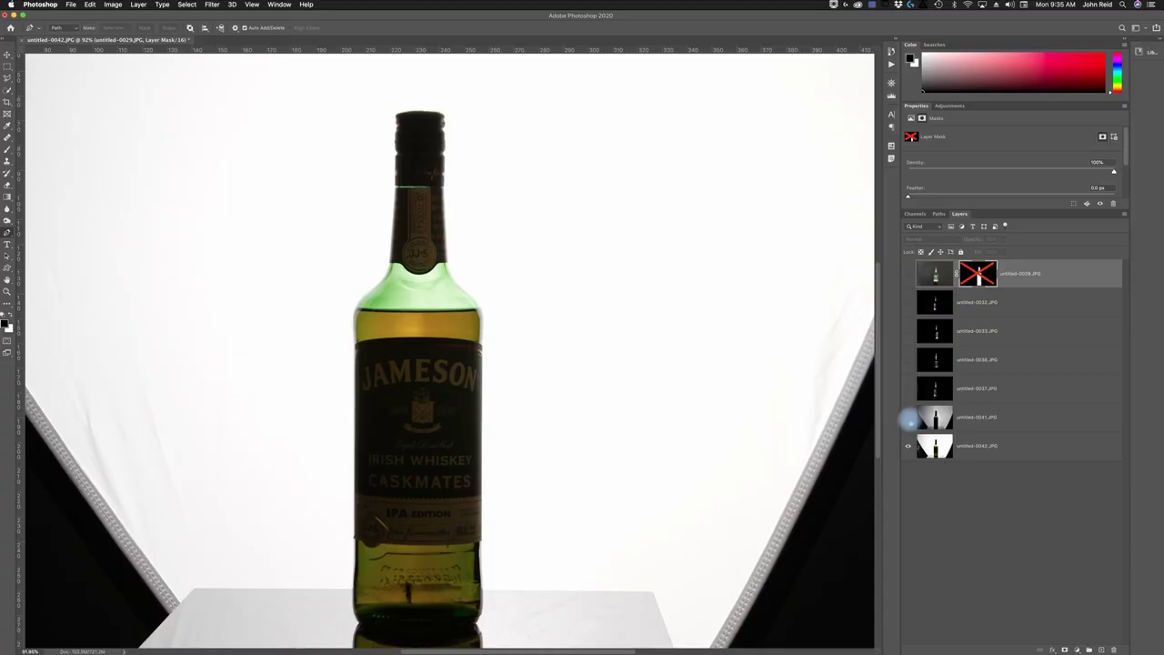
Show the layers untitled-0041, 0037, 0036, 0033 and 0032 again, working from the lowest upward
left_click(908, 417)
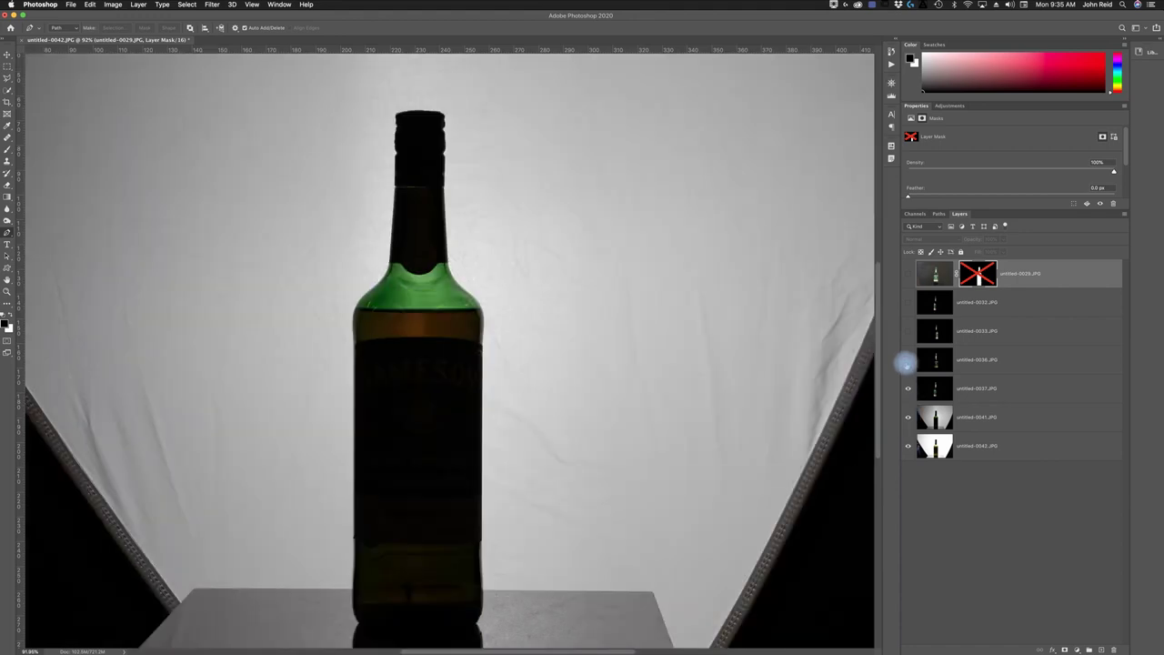
left_click(907, 359)
left_click(908, 330)
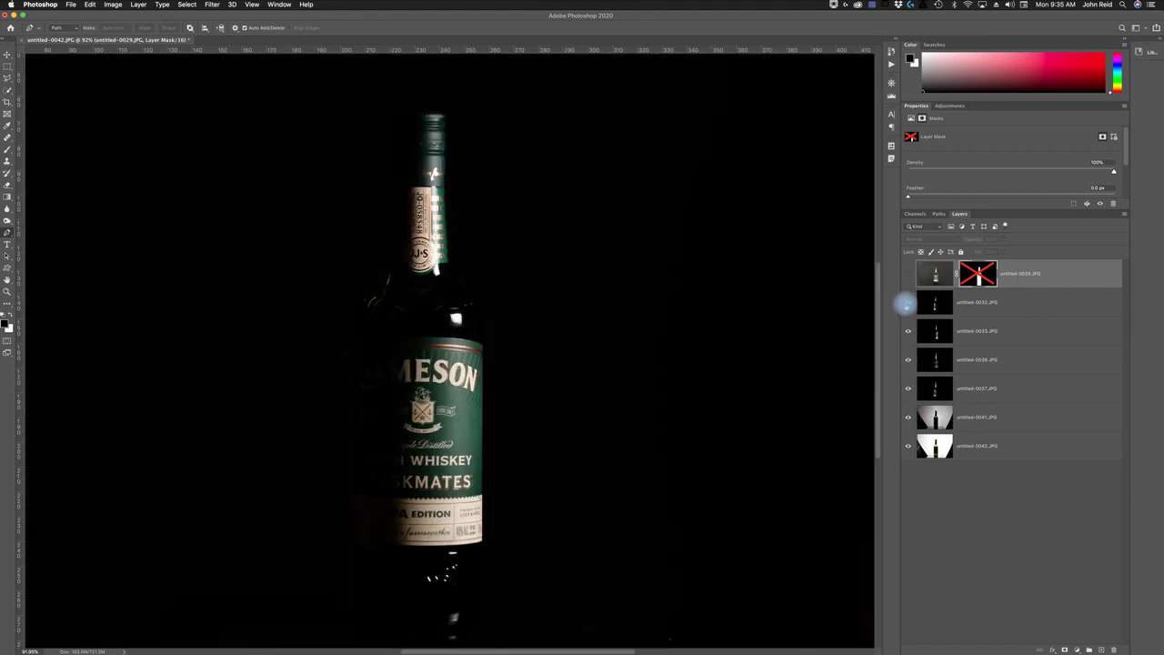
left_click(907, 302)
Toggle the visibility of layers untitled-0032 and untitled-0033 to compare the light on each side of the bottle with untitled-0036
left_click(906, 301)
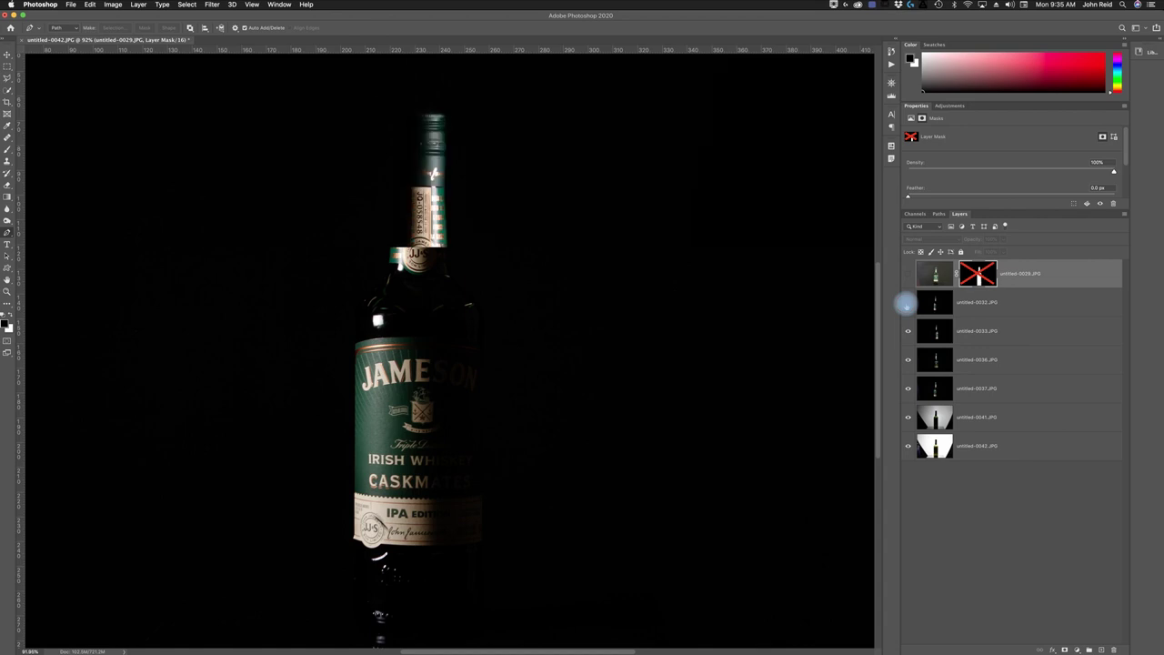
left_click(907, 302)
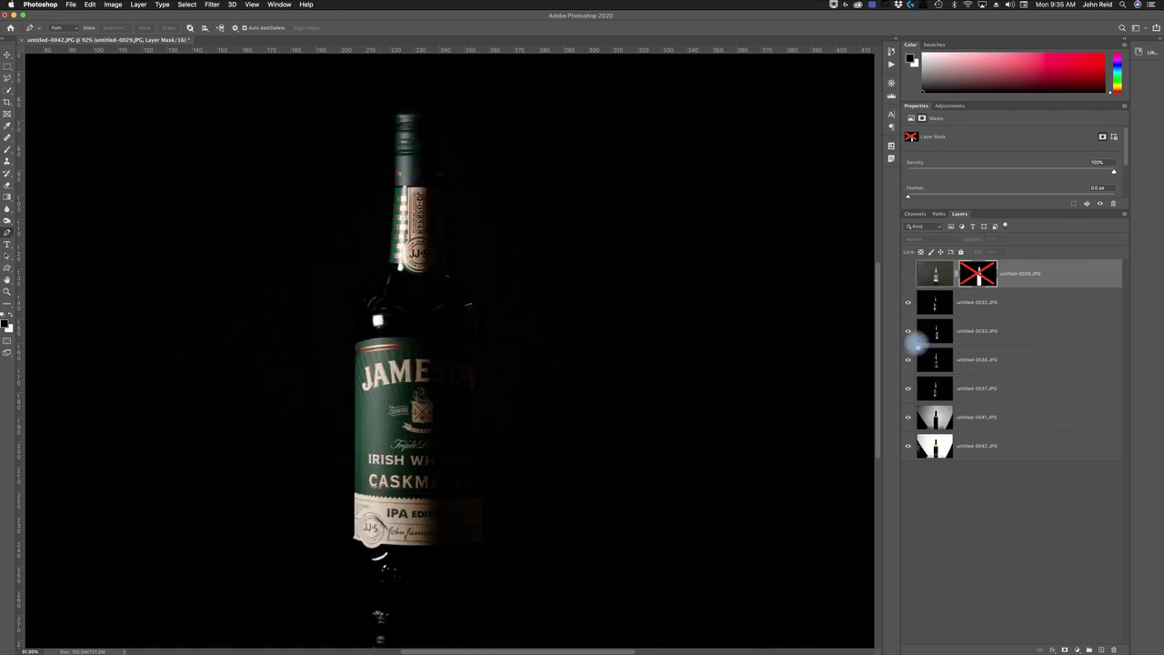
left_click(907, 330)
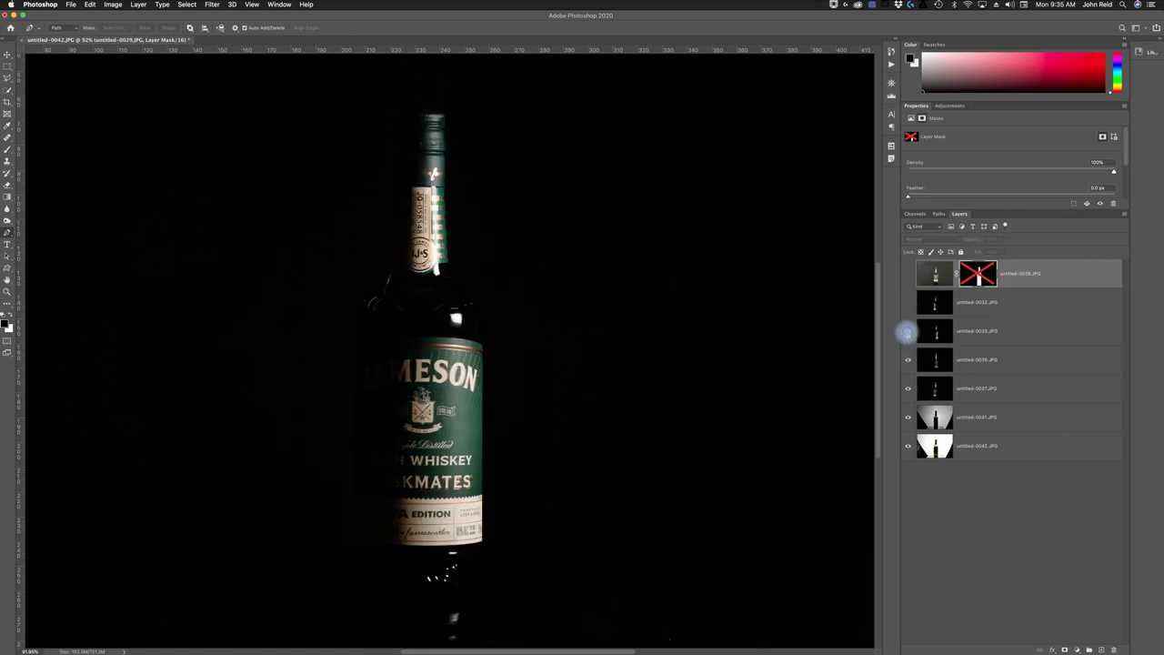
left_click(910, 304)
left_click(909, 302)
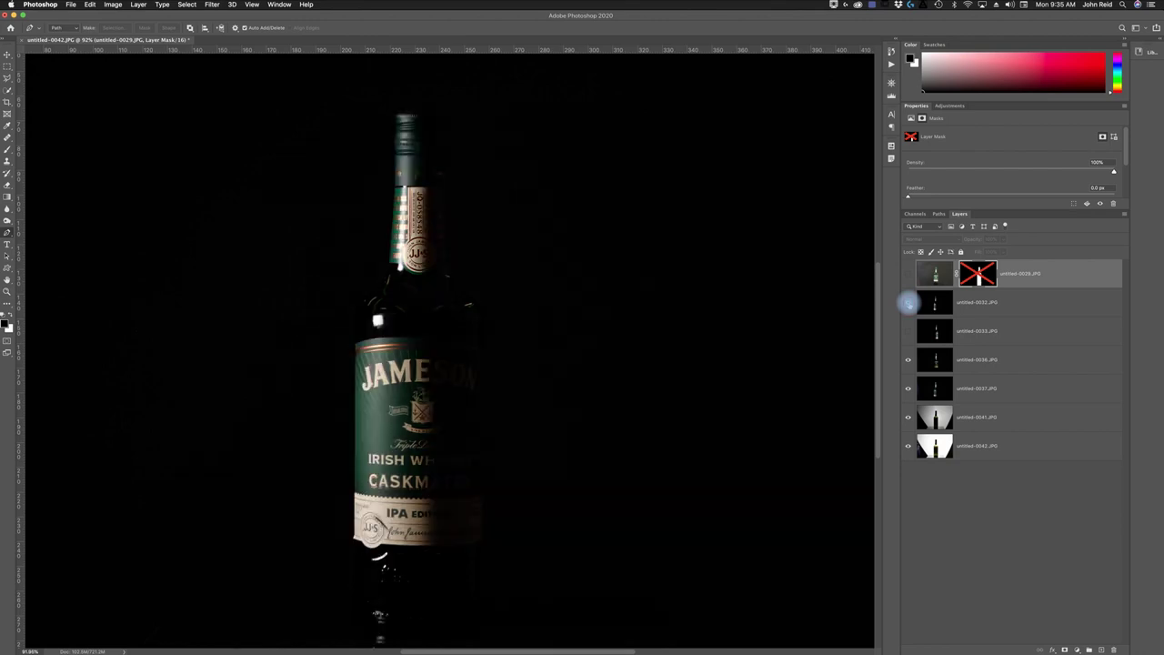
left_click(909, 303)
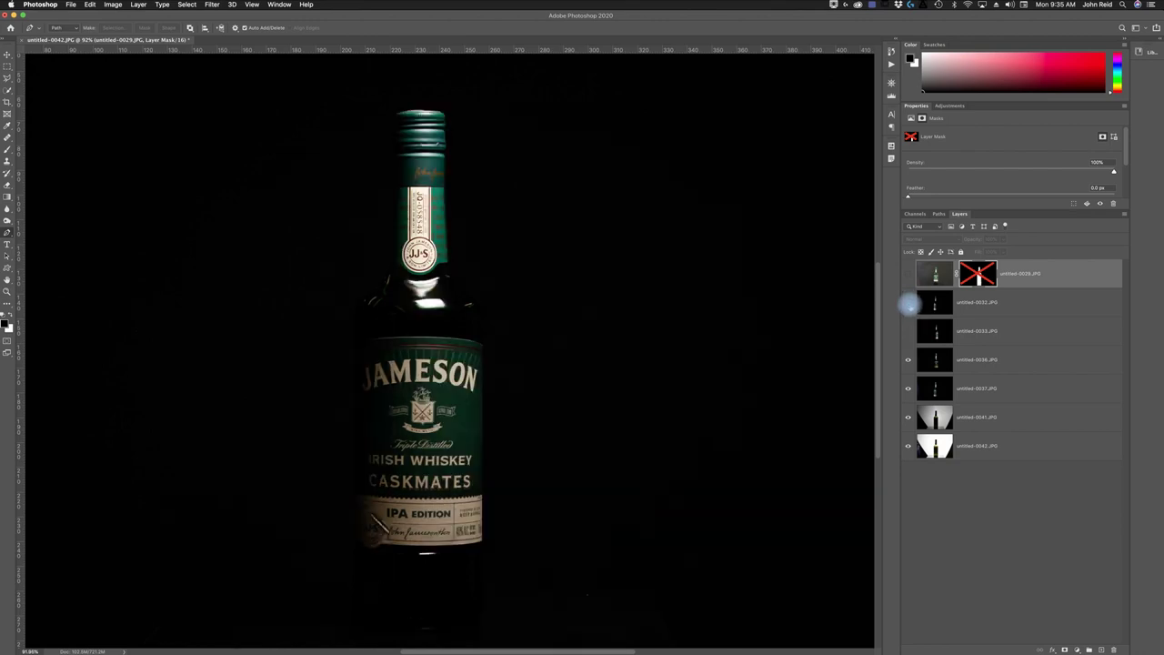
left_click(907, 327)
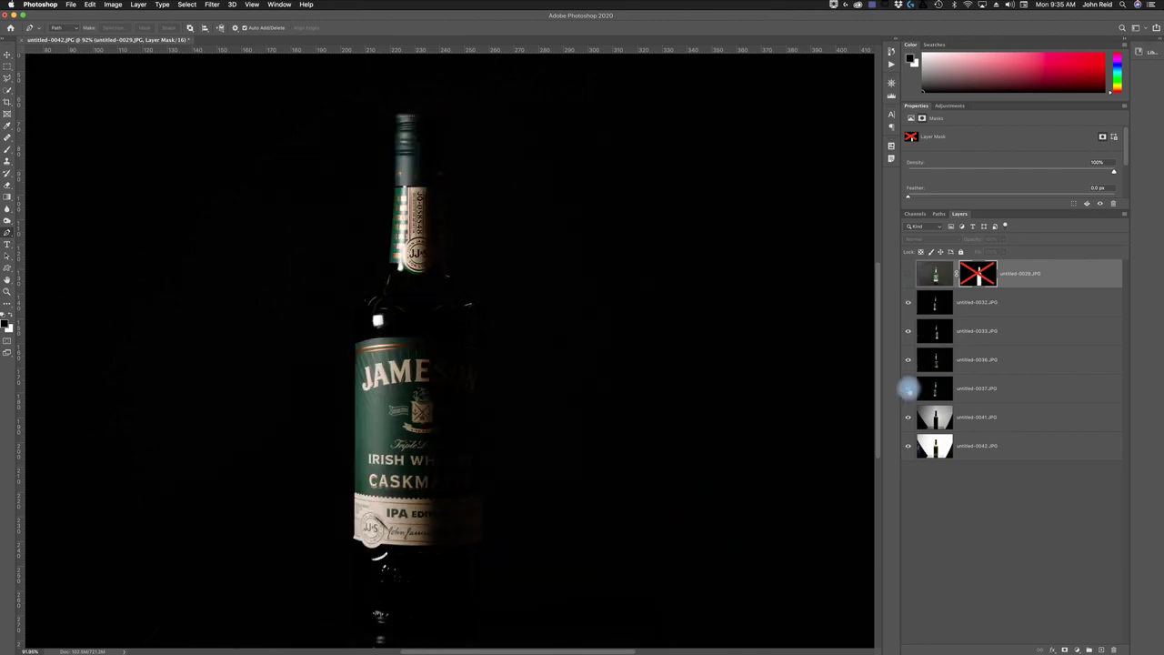
Hide untitled-0033 and untitled-0036, and compare untitled-0032 and untitled-0033 in turn against untitled-0037 by toggling their visibility
left_click_drag(906, 346, 903, 306)
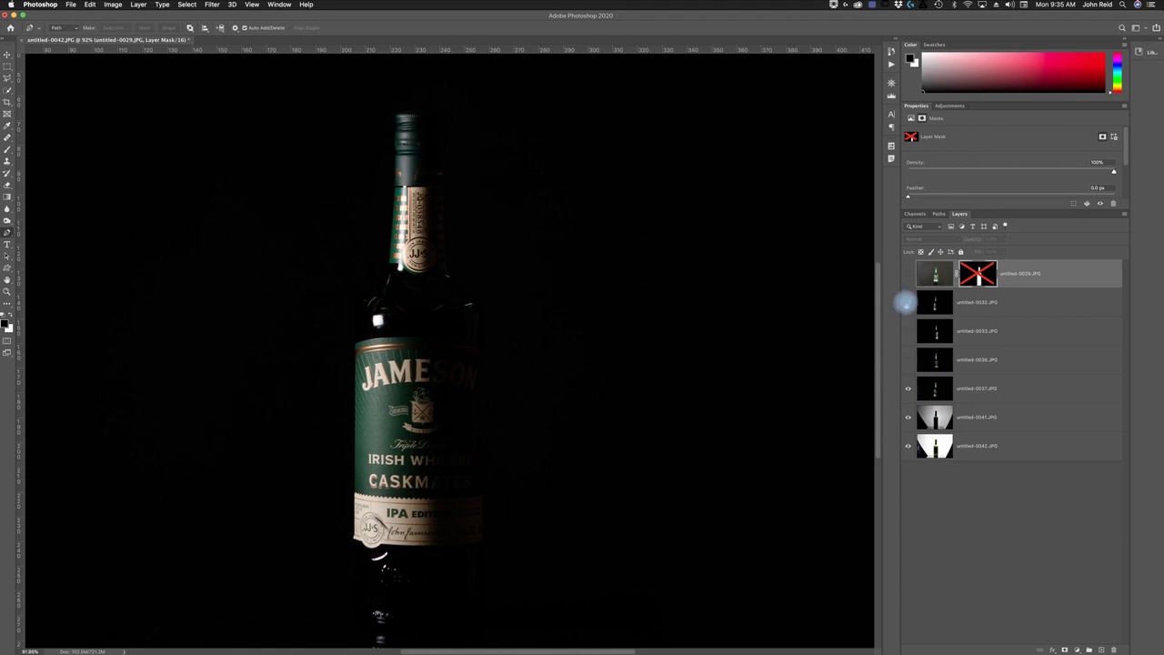
left_click(905, 302)
left_click(905, 303)
left_click(906, 302)
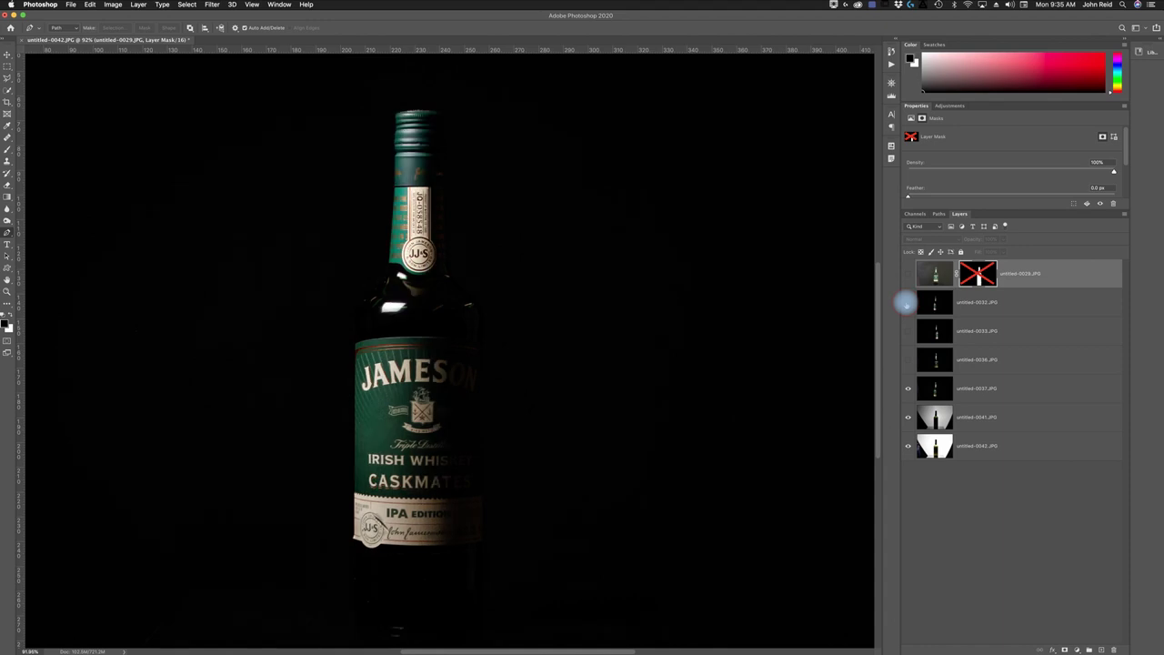
left_click(906, 303)
left_click(905, 302)
left_click(908, 331)
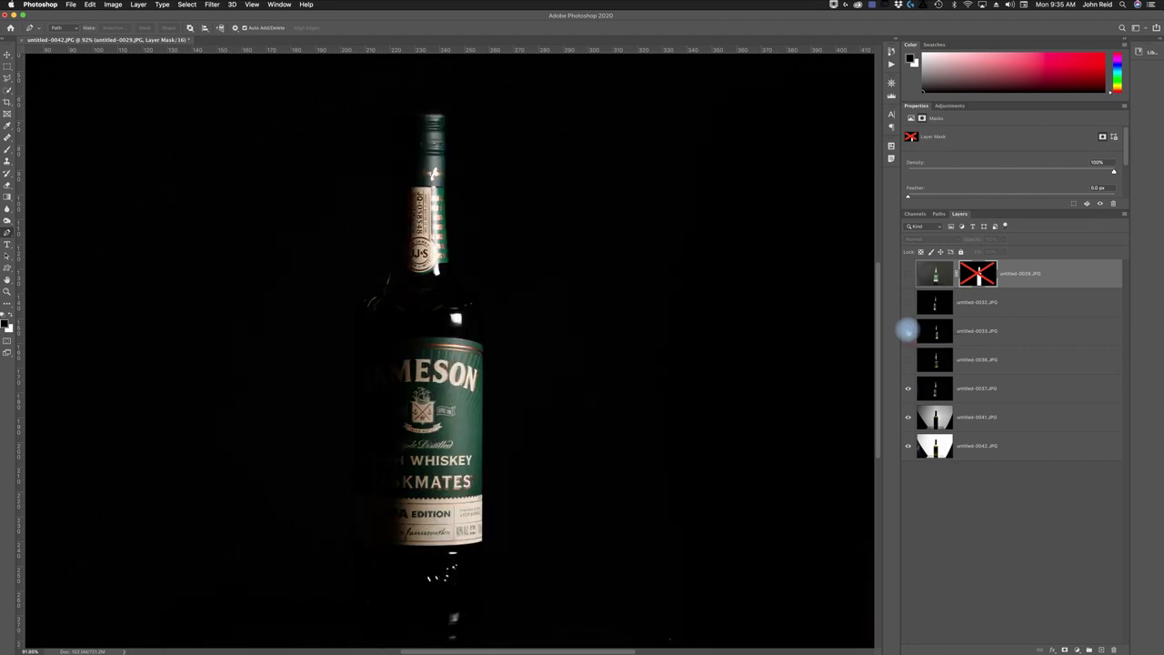
left_click(908, 331)
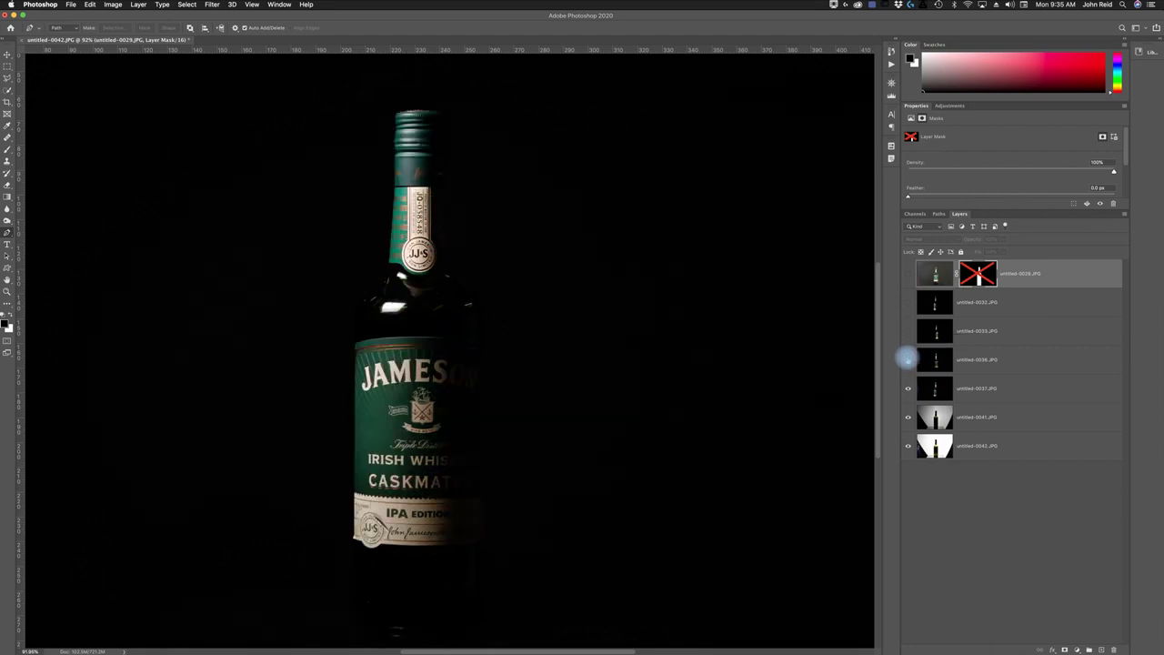
Toggle the visibility of untitled-0036 to compare its lighting with untitled-0037, and show untitled-0029 again
left_click(907, 358)
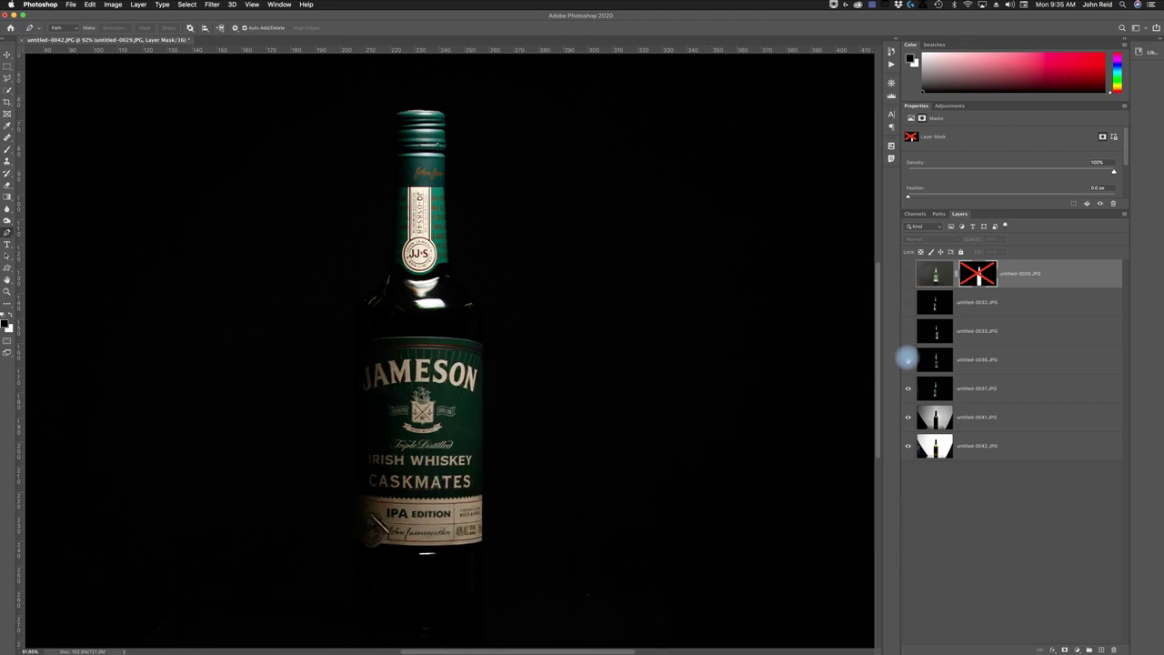
left_click(908, 358)
left_click(907, 359)
left_click(907, 360)
left_click(907, 359)
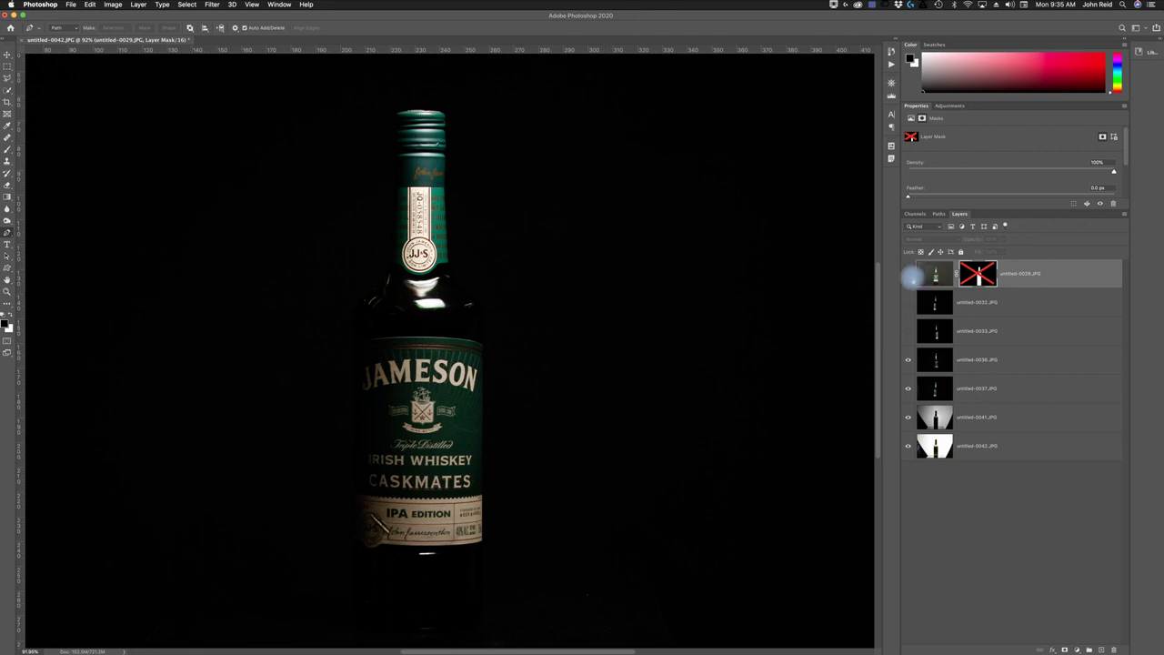
left_click(908, 273)
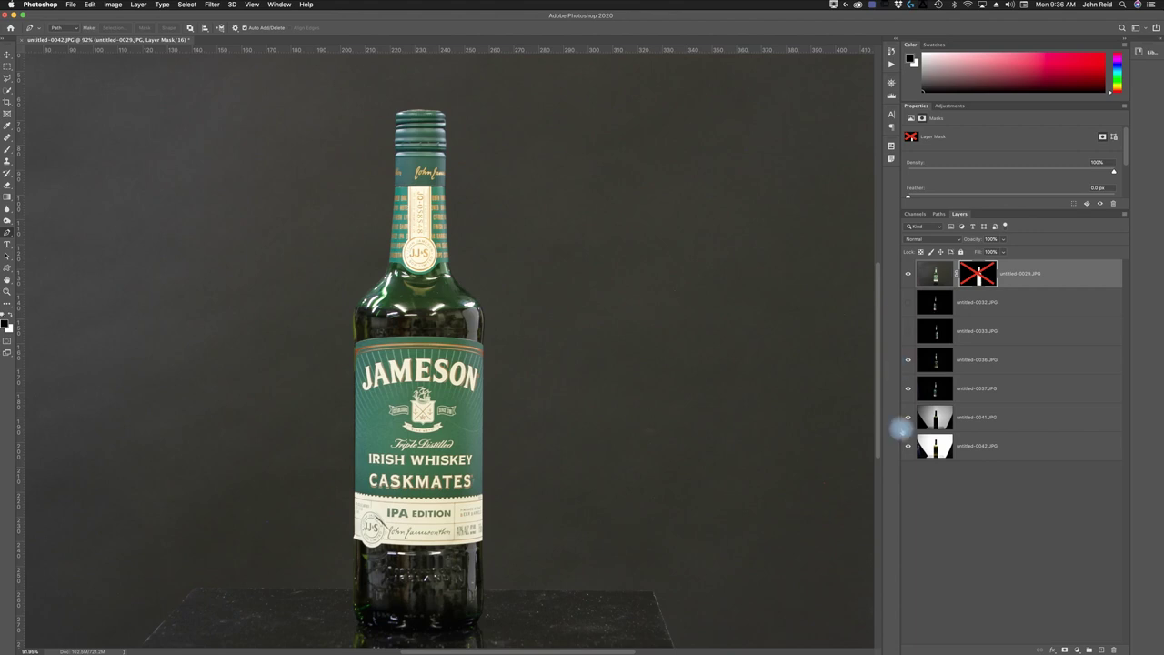
Try to select the bottle's outline with the Quick Selection tool while only untitled-0041 is shown
left_click(908, 416, "alt")
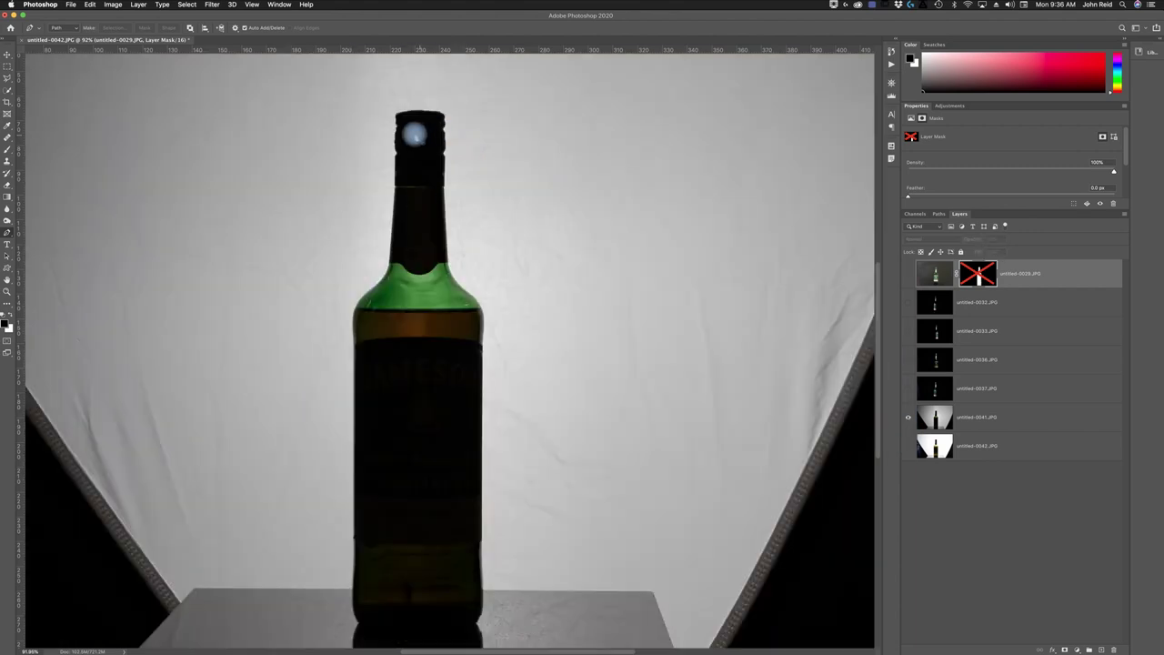
left_click(7, 88)
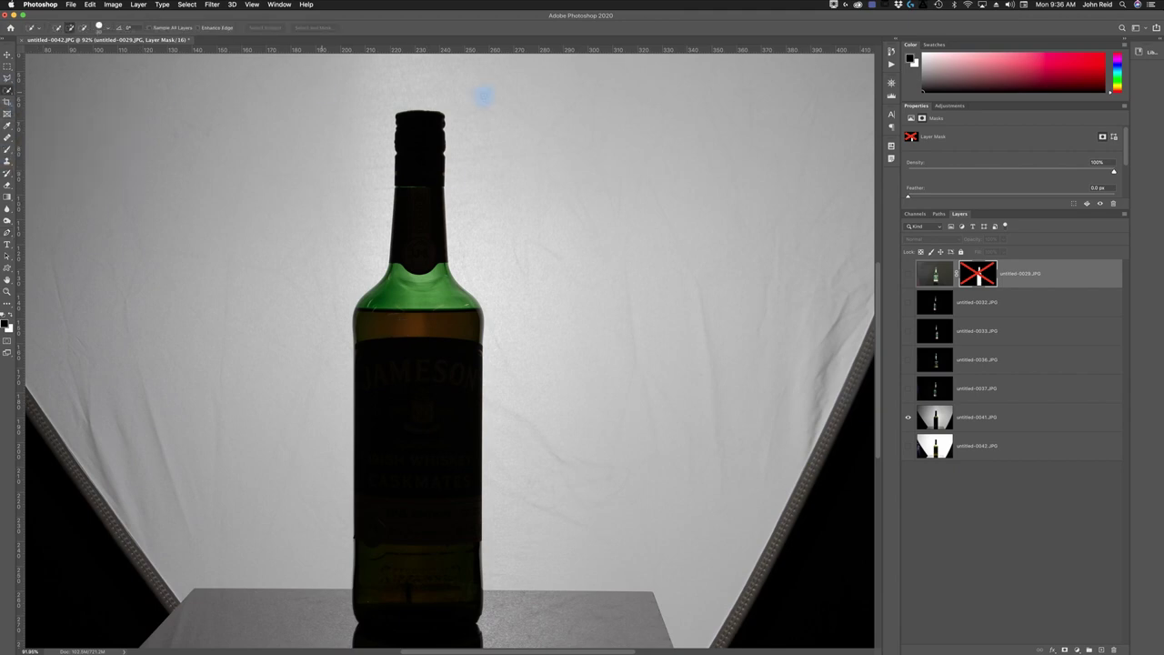
mouse_move(422, 132)
left_mouse_down()
mouse_move(412, 315)
mouse_move(401, 251)
mouse_move(367, 321)
mouse_move(404, 248)
mouse_move(402, 191)
mouse_move(435, 224)
mouse_move(434, 199)
mouse_move(430, 233)
mouse_move(405, 139)
left_mouse_up()
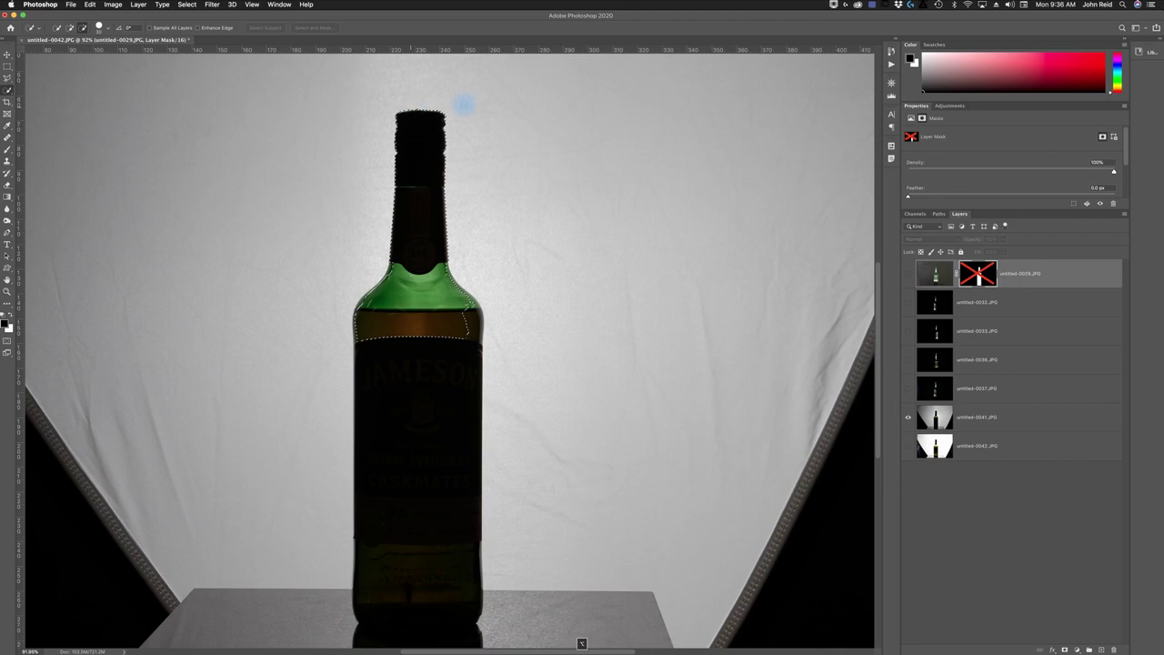
mouse_move(462, 342)
left_mouse_down()
mouse_move(458, 473)
mouse_move(423, 642)
mouse_move(364, 596)
mouse_move(360, 539)
mouse_move(362, 609)
mouse_move(360, 581)
mouse_move(365, 596)
mouse_move(450, 619)
mouse_move(473, 645)
mouse_move(420, 634)
left_mouse_up()
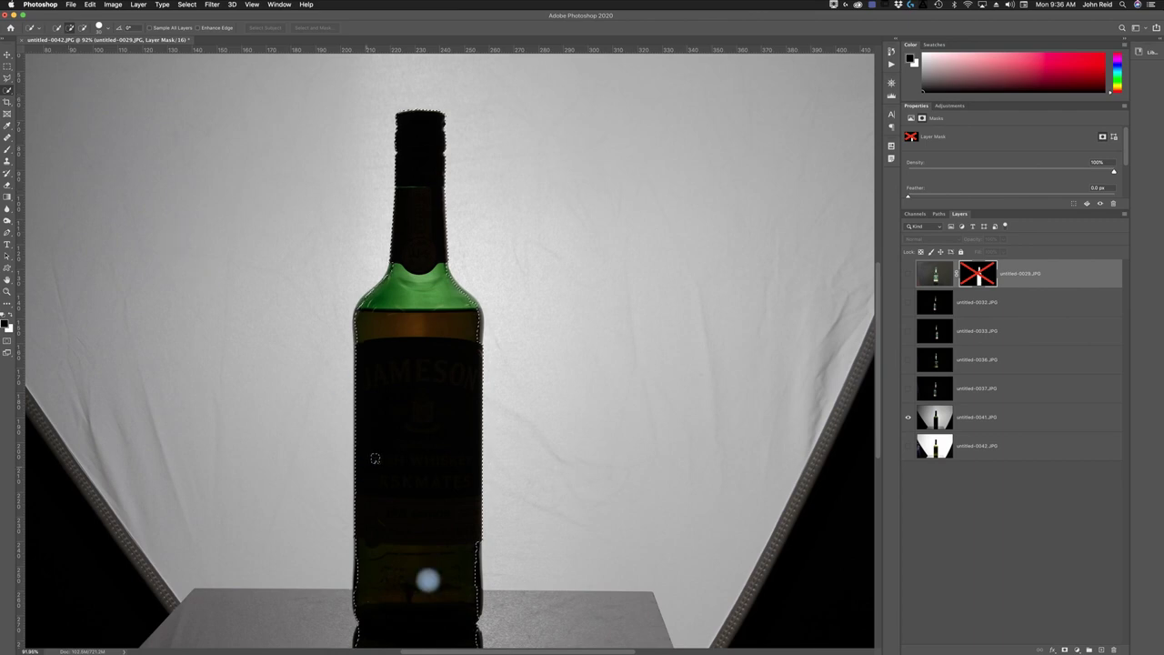
key("super+z")
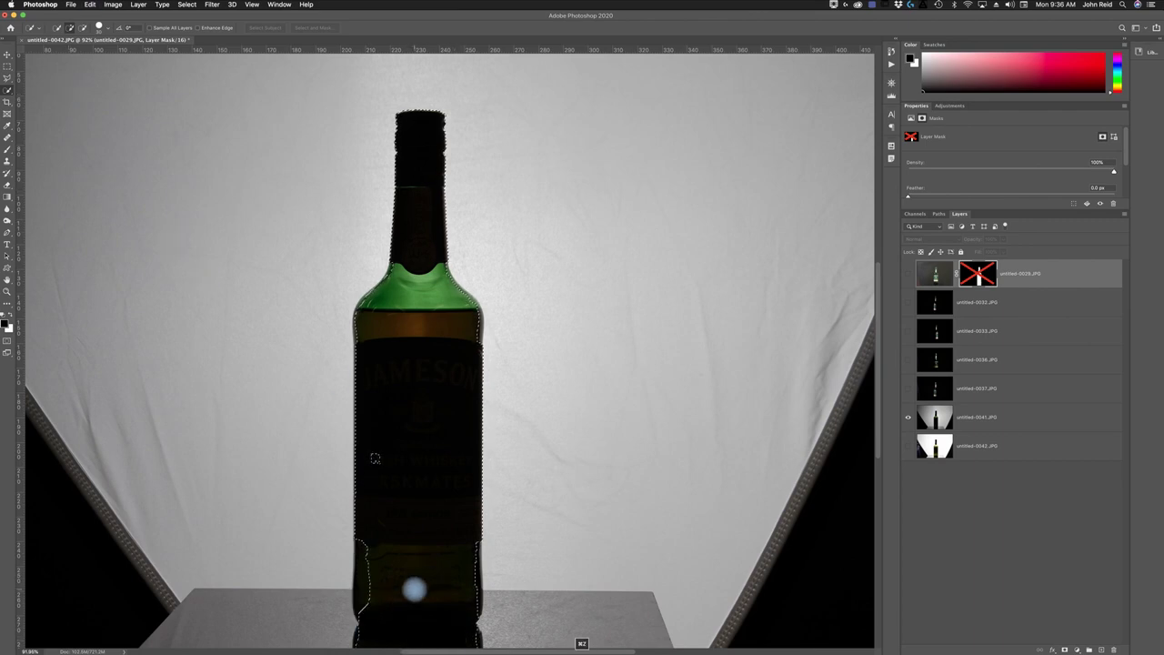
key("super+d")
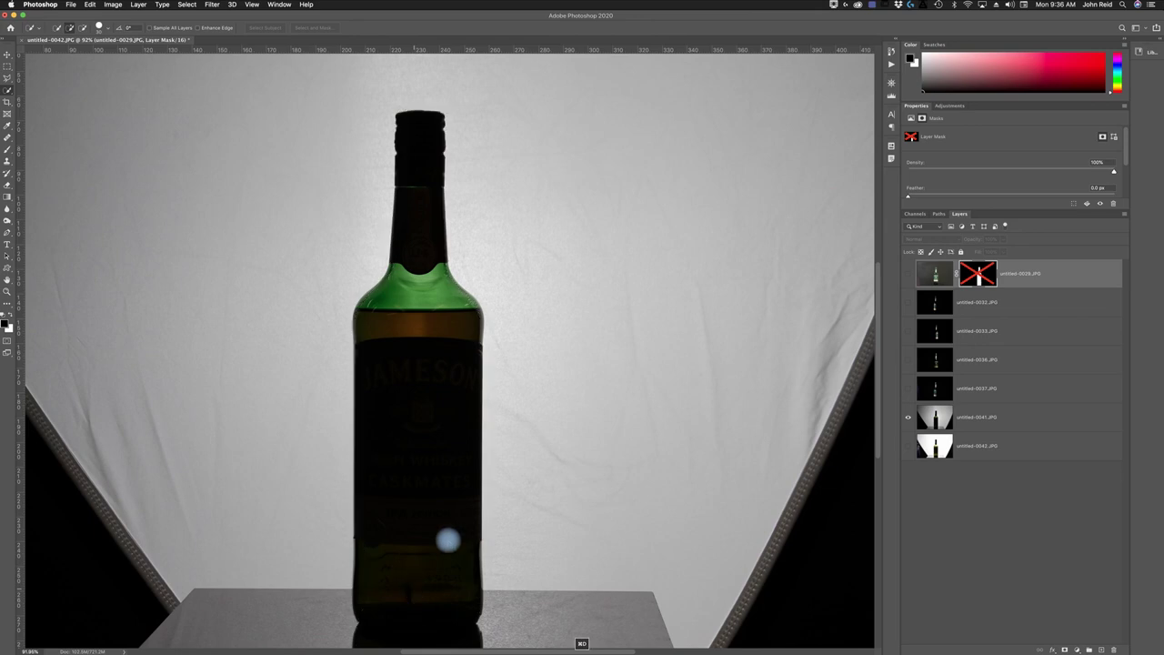
left_click(7, 78)
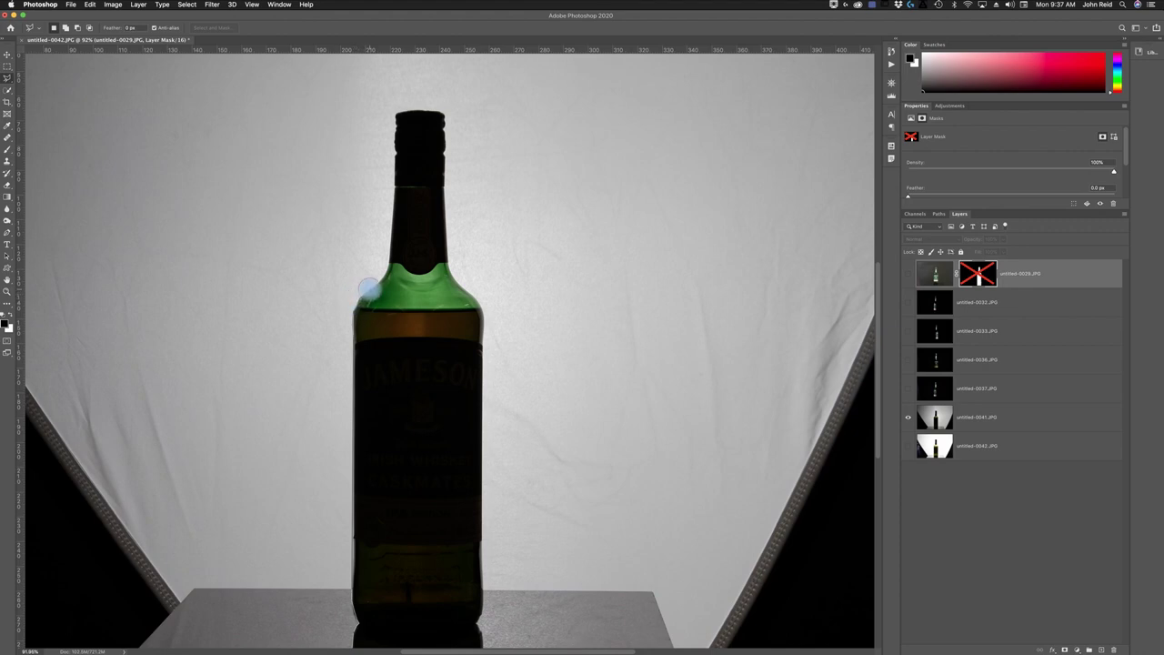
left_click(375, 283)
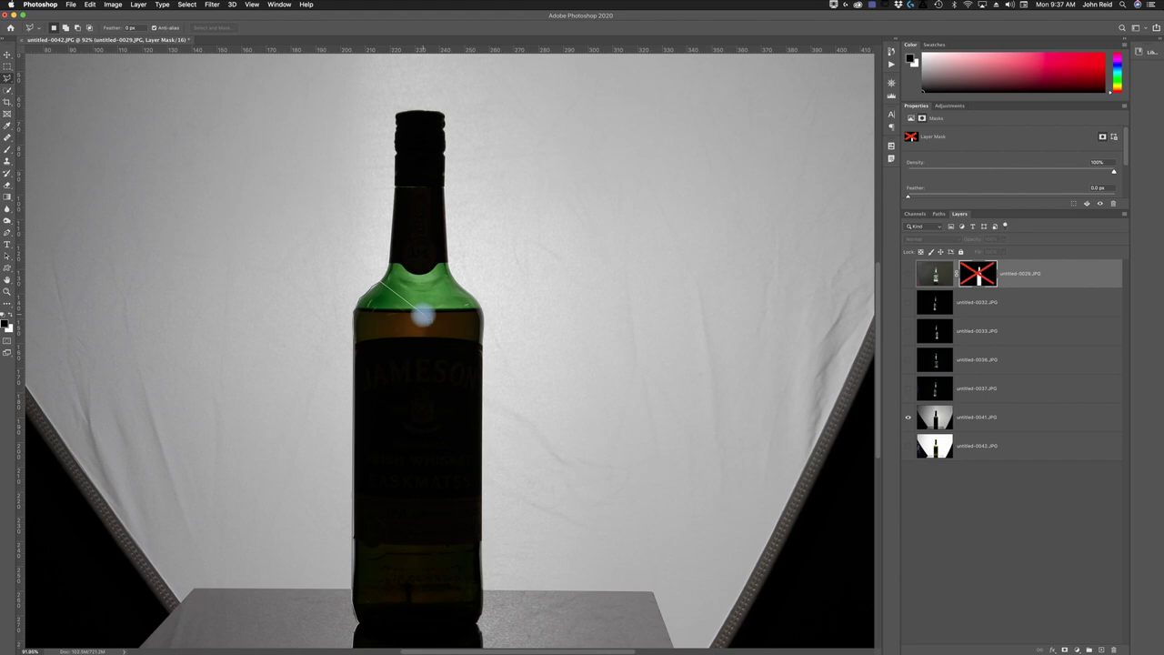
key("Escape")
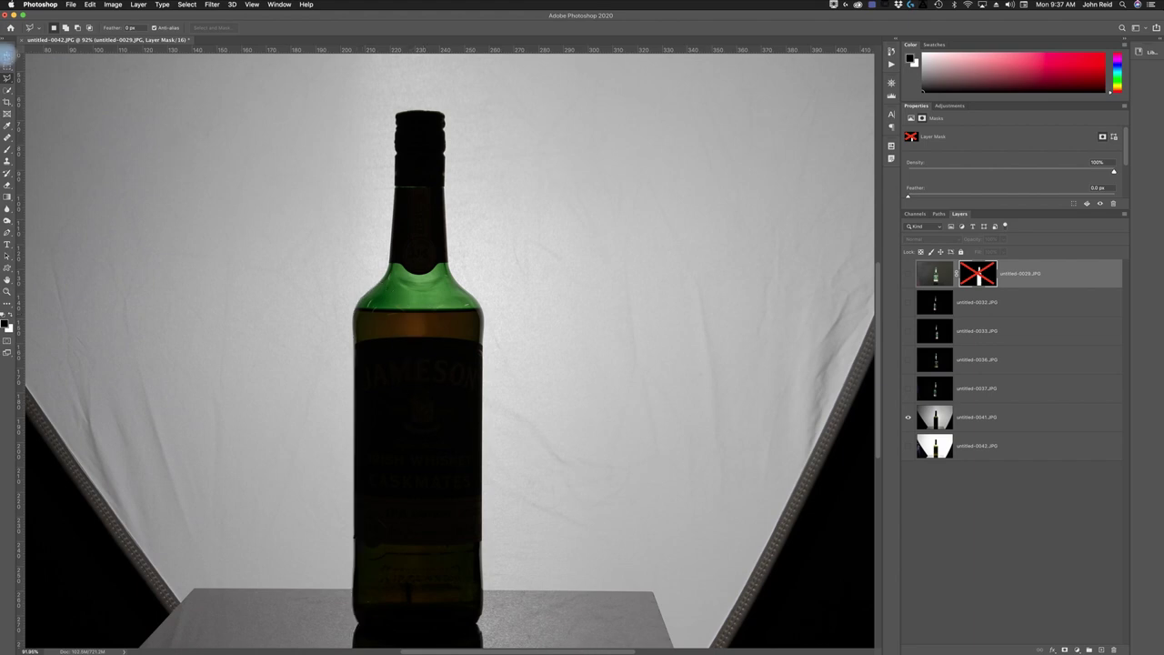
Restore the visibility of the other layers, hide untitled-0042, and re-enable the layer mask on untitled-0029
left_click(8, 55)
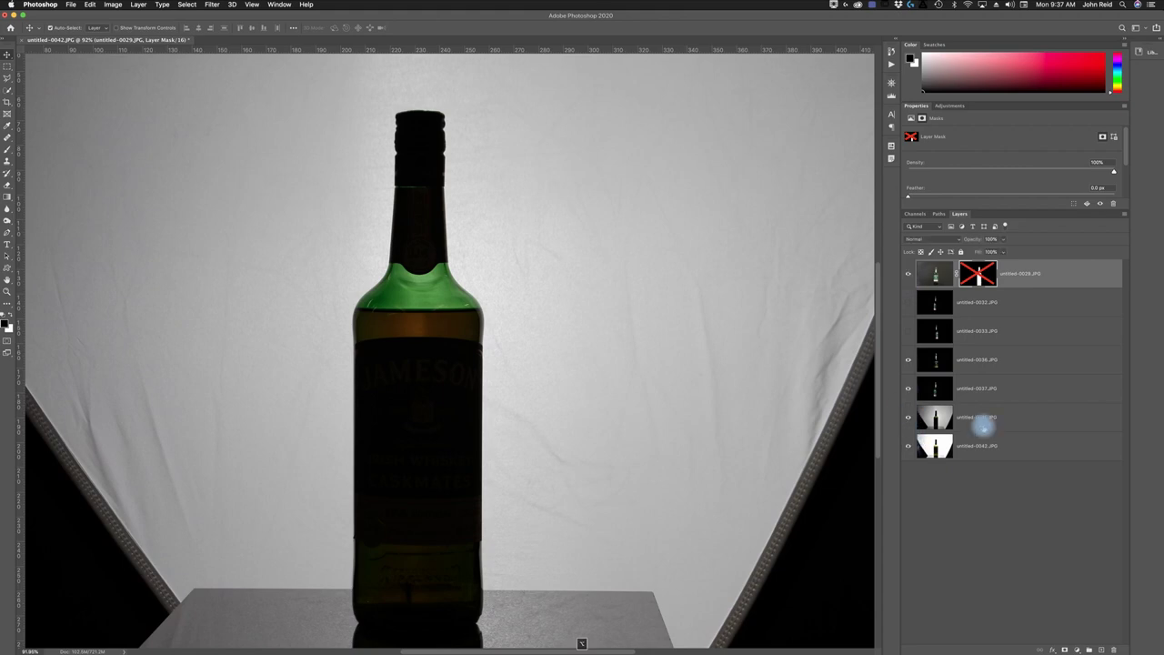
left_click(906, 446, "alt")
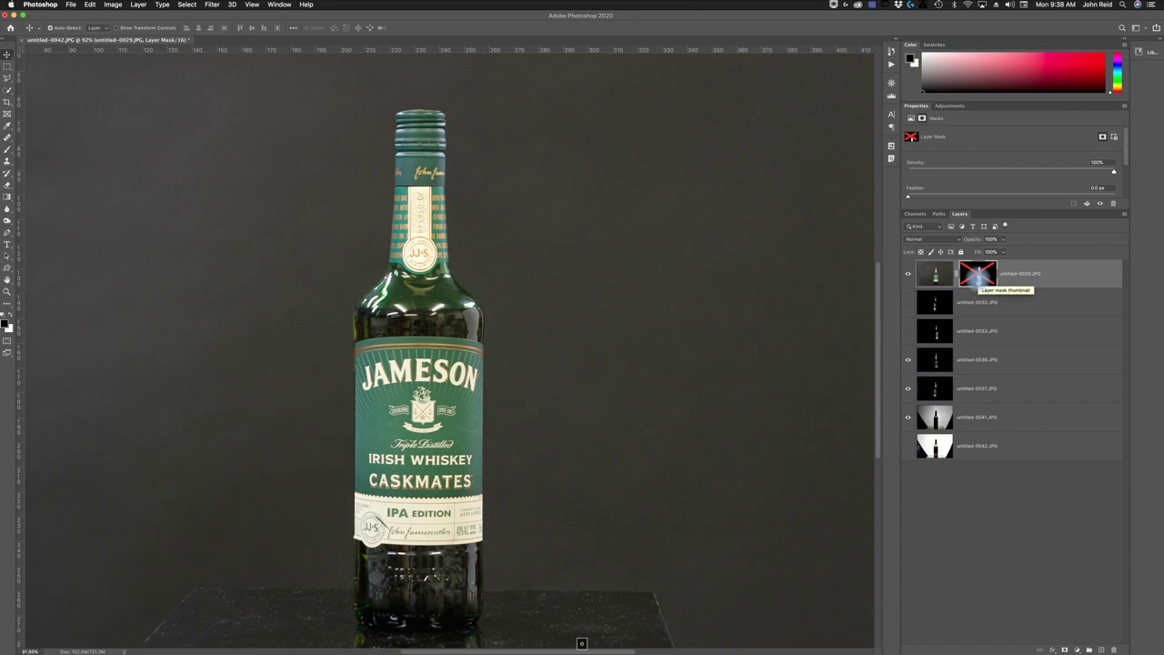
left_click(976, 275, "shift")
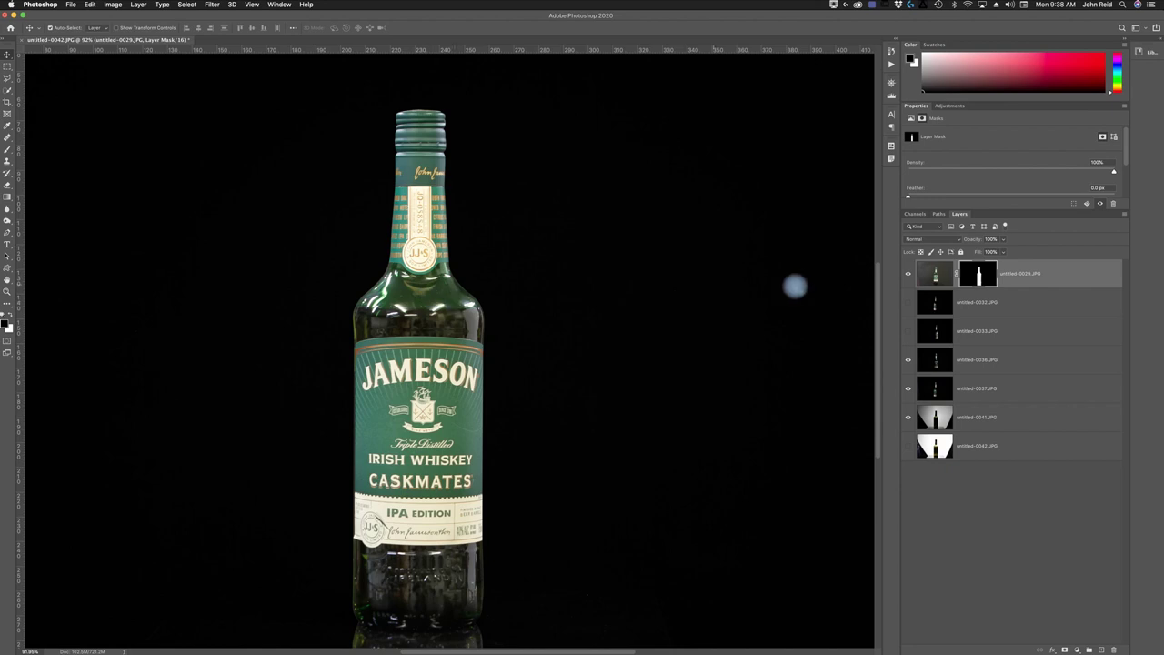
Move untitled-0029 directly below untitled-0041 and group the five layers from untitled-0041 up to untitled-0032
left_click_drag(1030, 274, 980, 440)
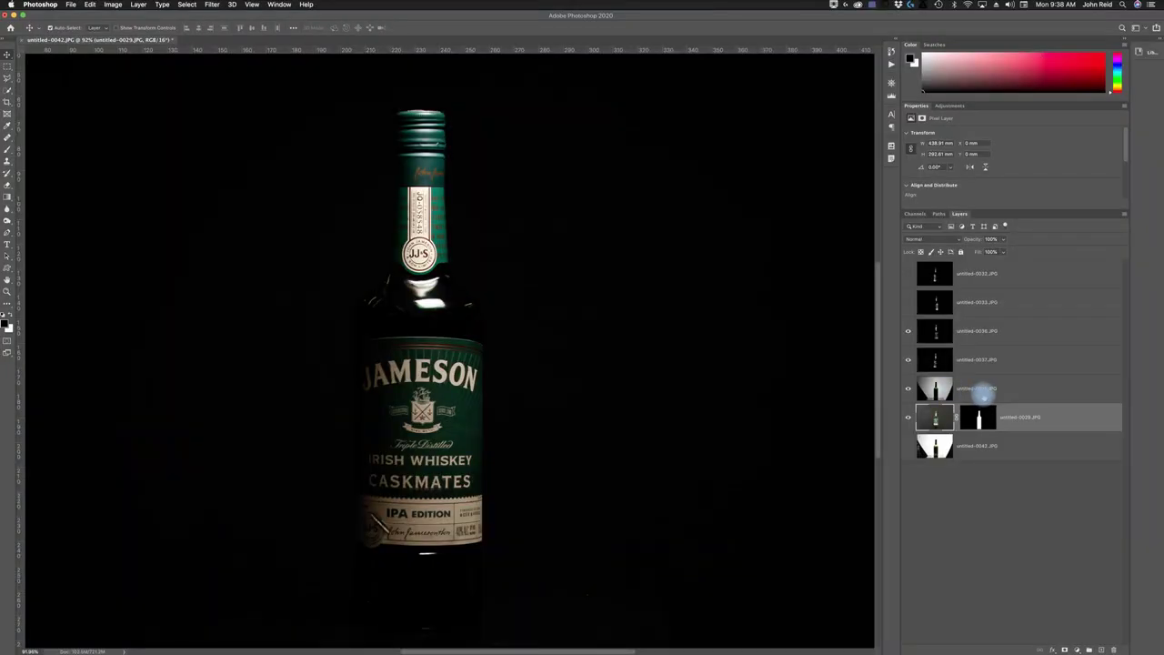
left_click(982, 392)
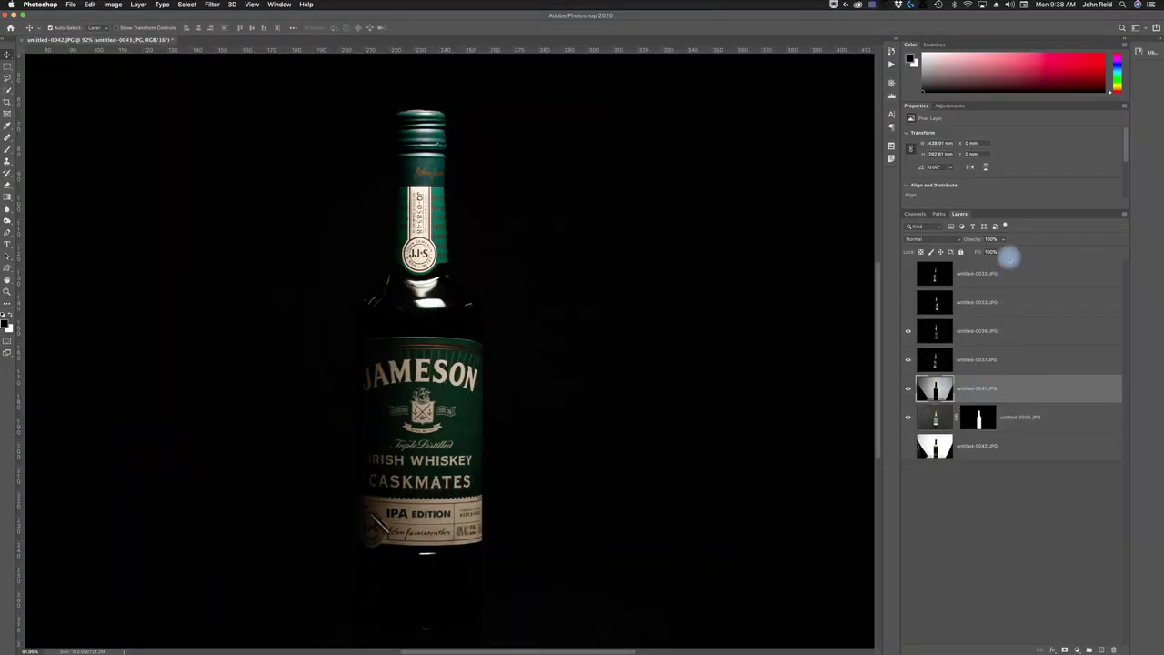
left_click(998, 271, "shift")
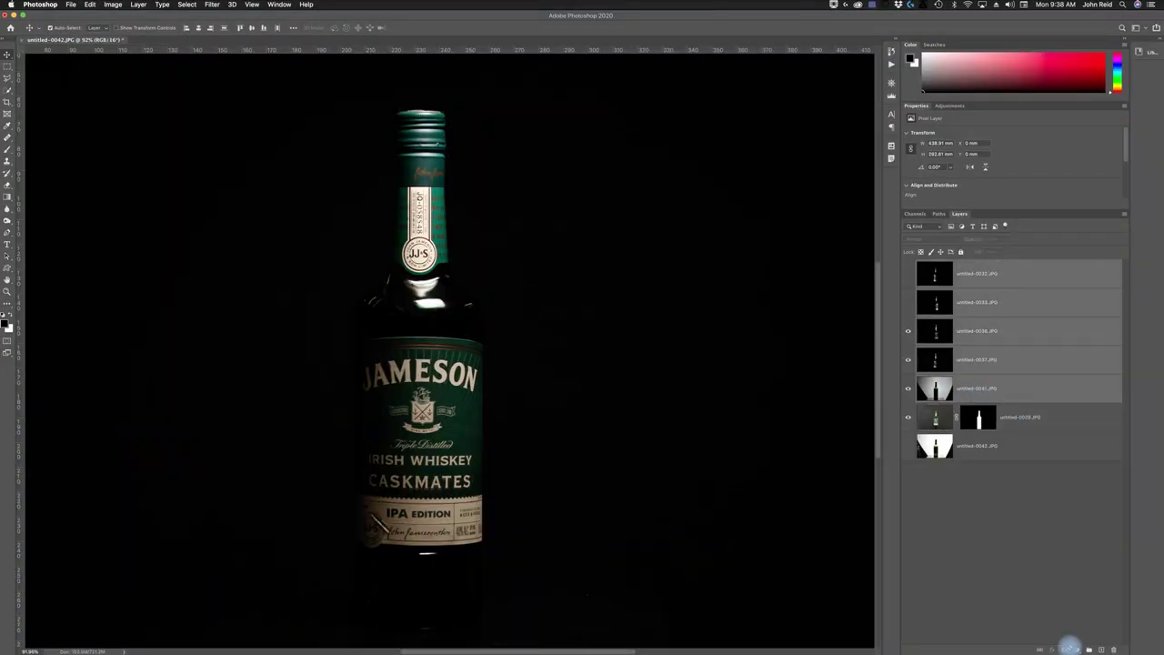
key("super+g")
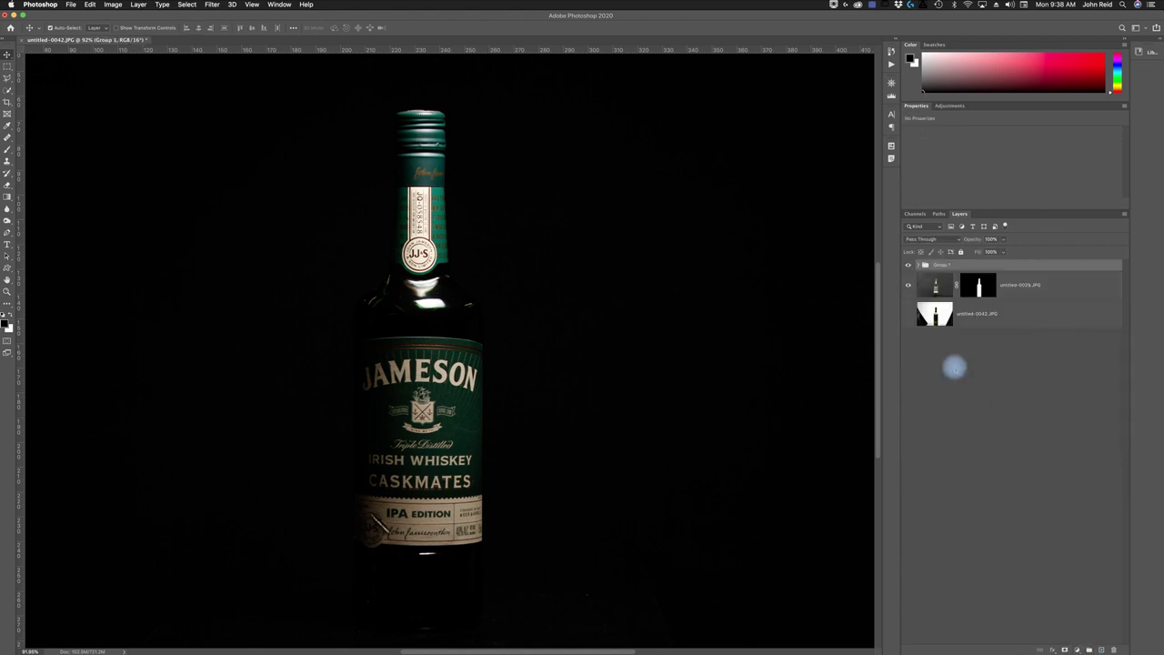
Expand the new group and copy the bottle mask of untitled-0029 onto the group
left_click(920, 265)
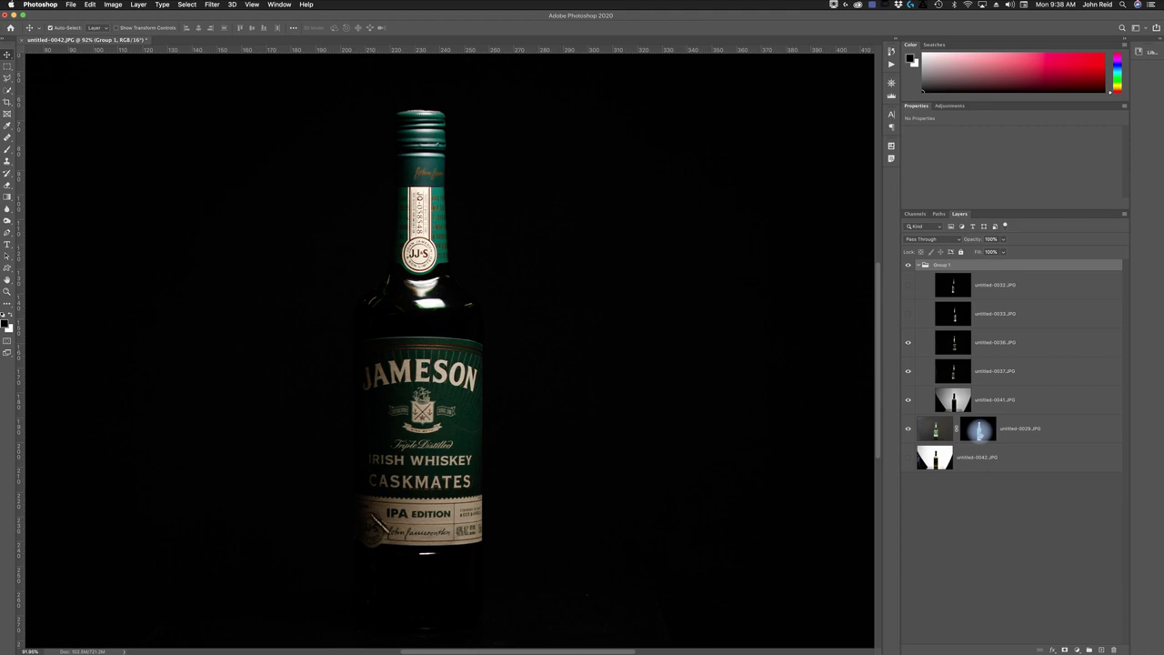
left_click(978, 429)
left_click_drag(979, 429, 959, 263)
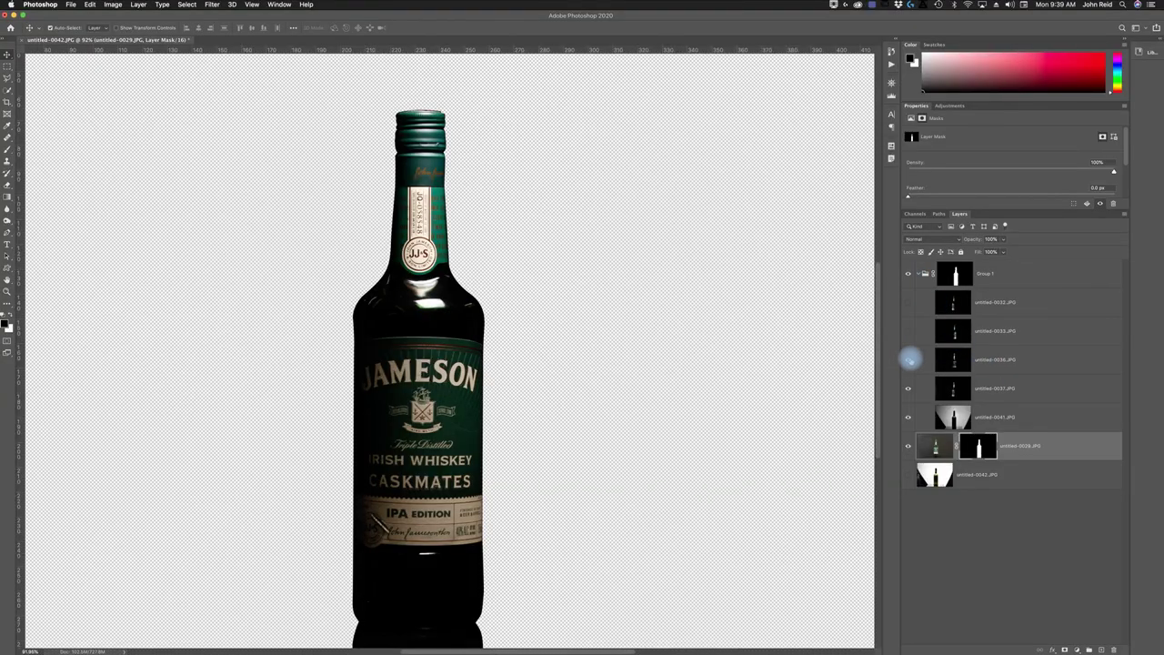
Hide untitled-0036, untitled-0037 and untitled-0041 in turn to check the masked exposures, and show them again
left_click(908, 360)
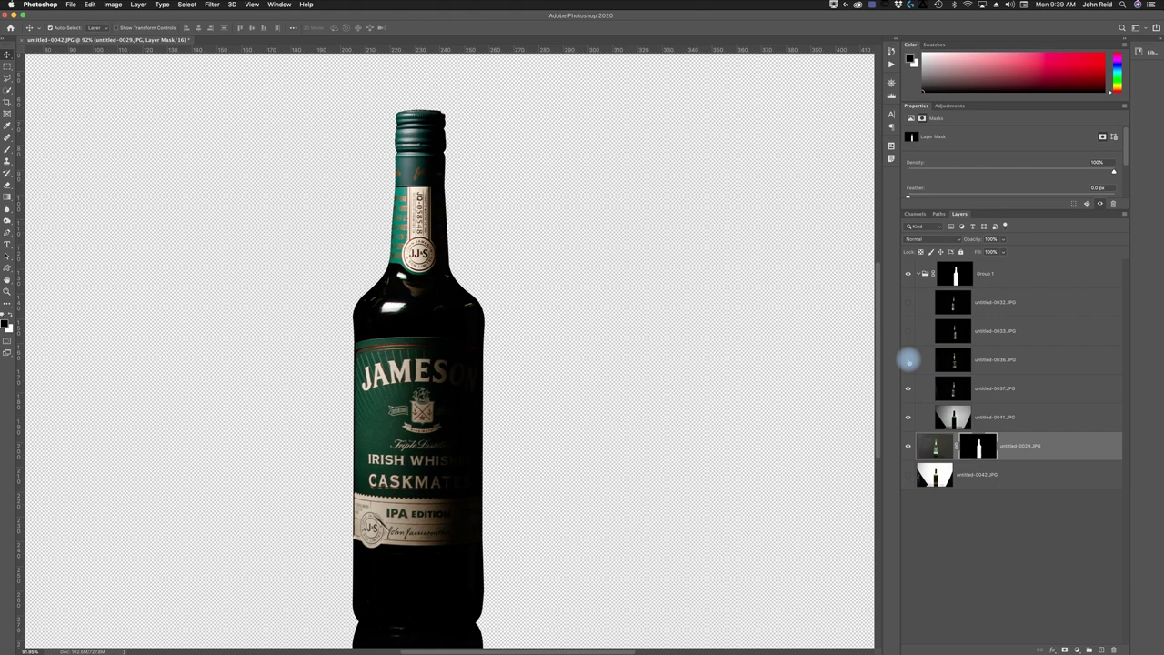
left_click(907, 416)
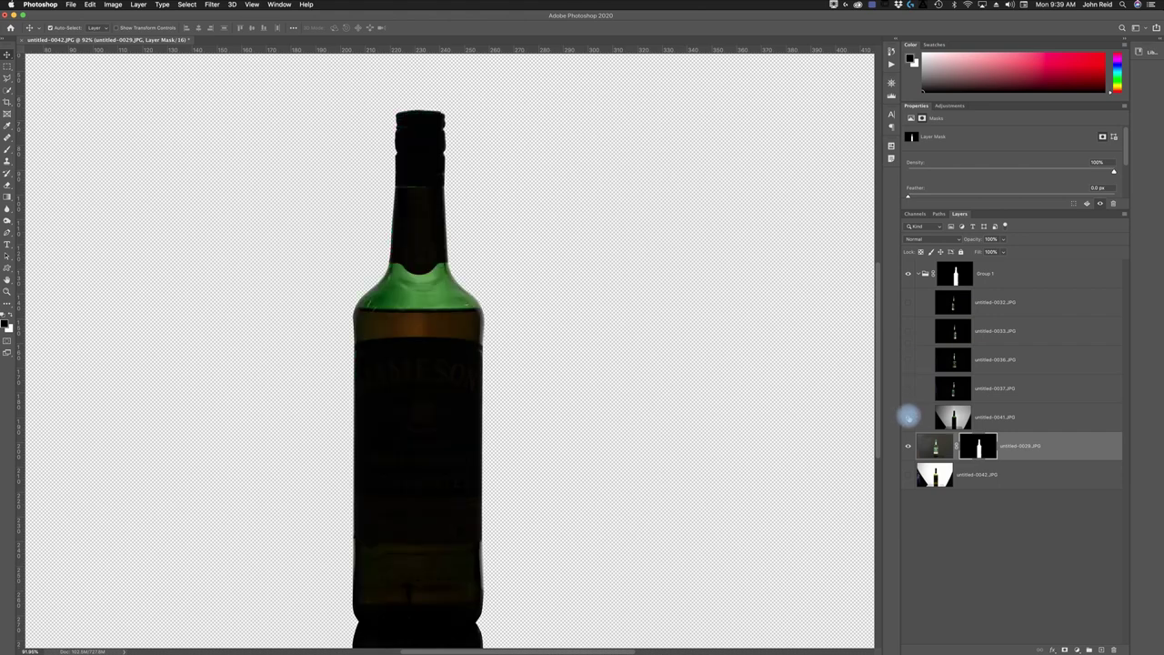
left_click(908, 417)
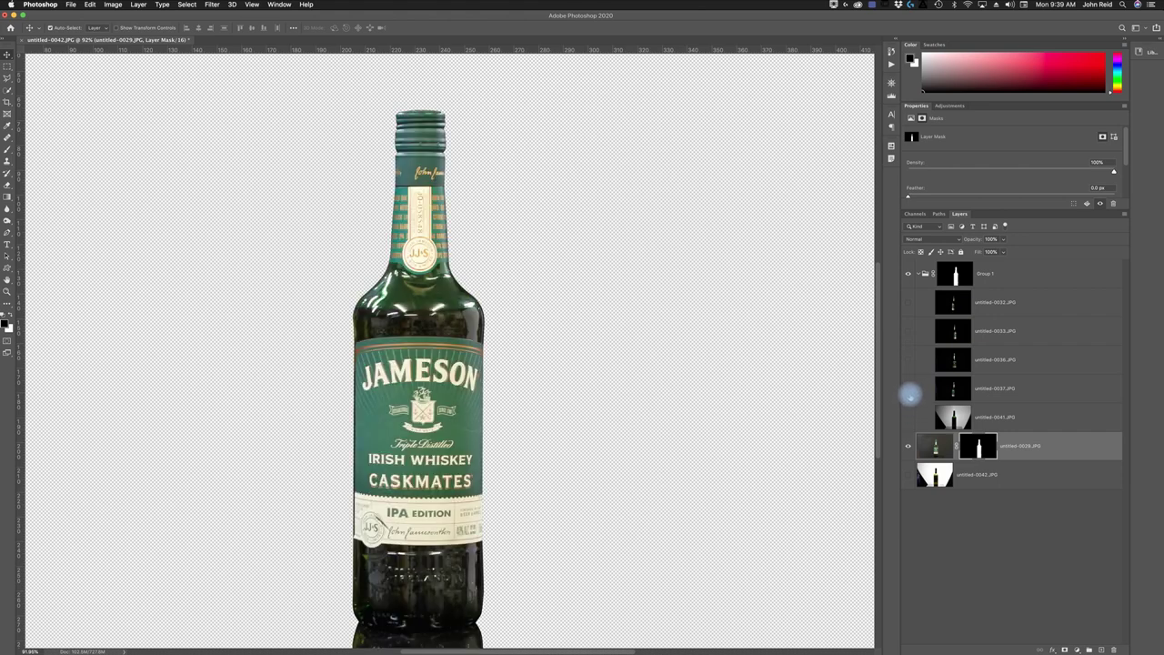
left_click(907, 390)
left_click(907, 360)
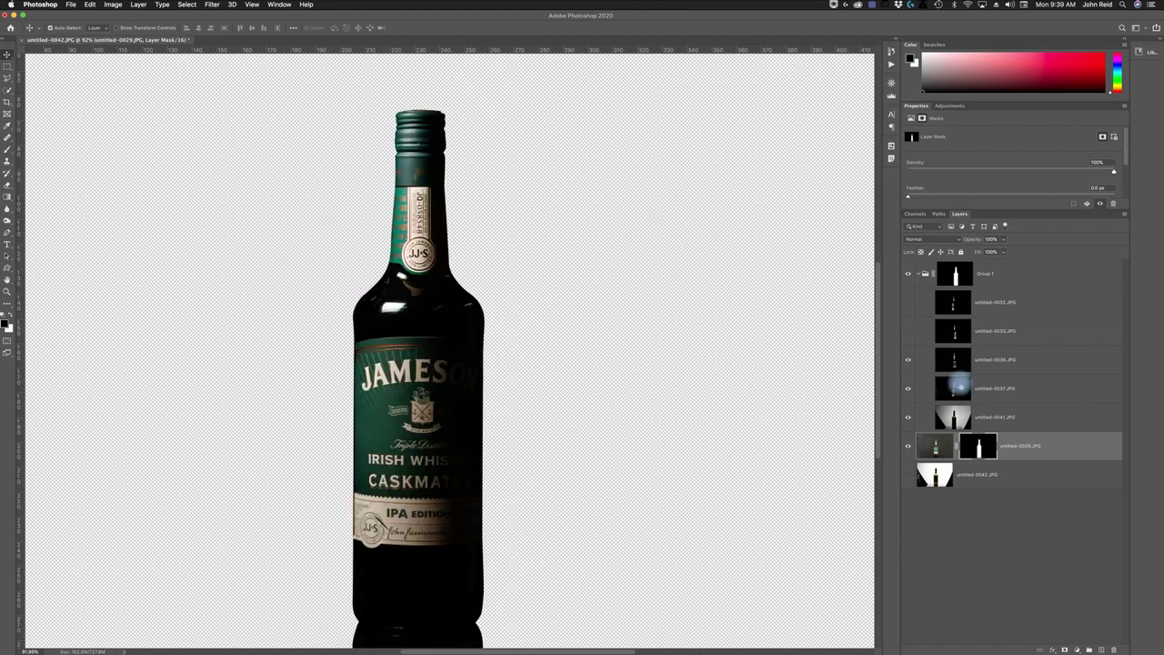
Set the blend mode of untitled-0036, untitled-0037 and untitled-0041 to Lighten
left_click(1013, 417)
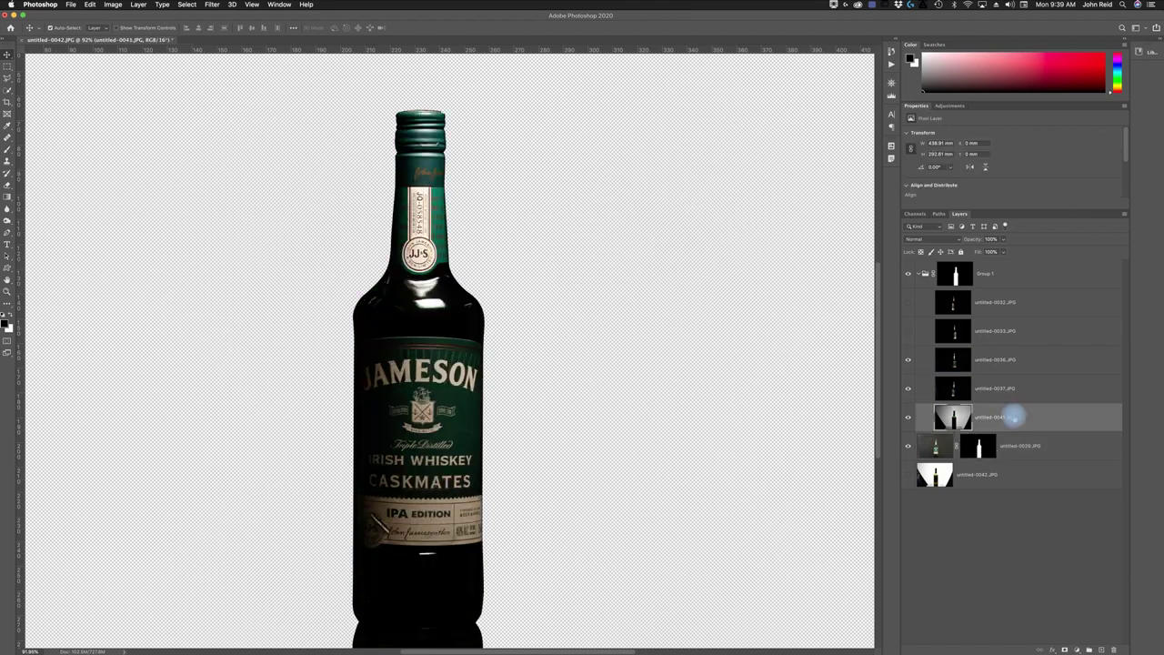
left_click(1001, 360, "shift")
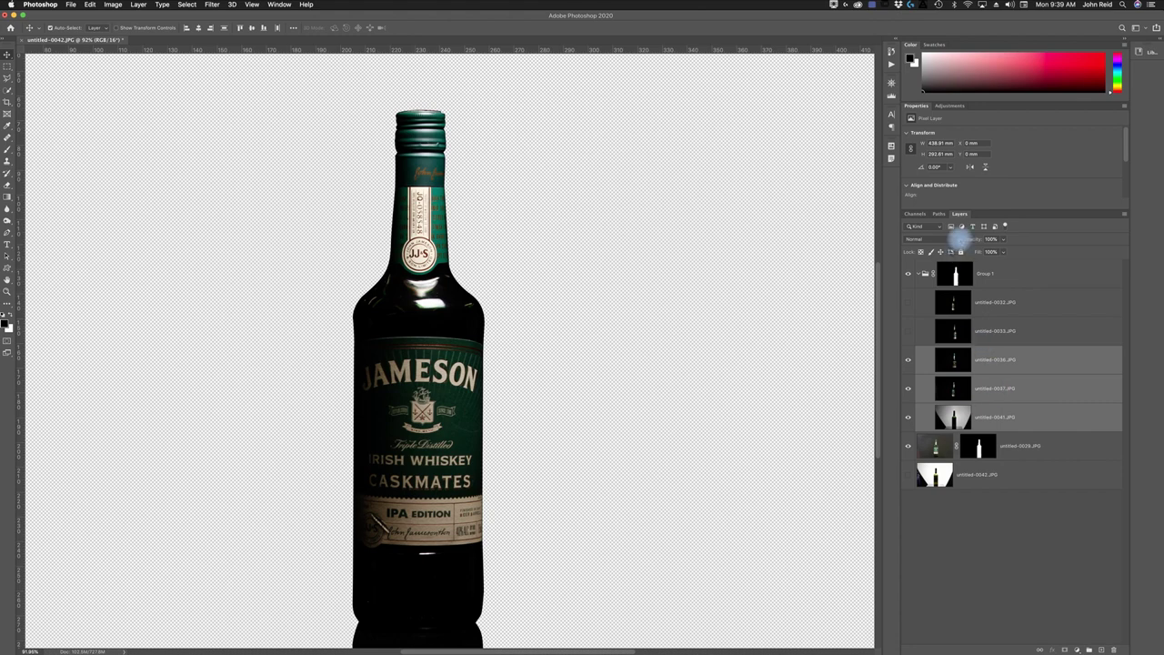
left_click(958, 238)
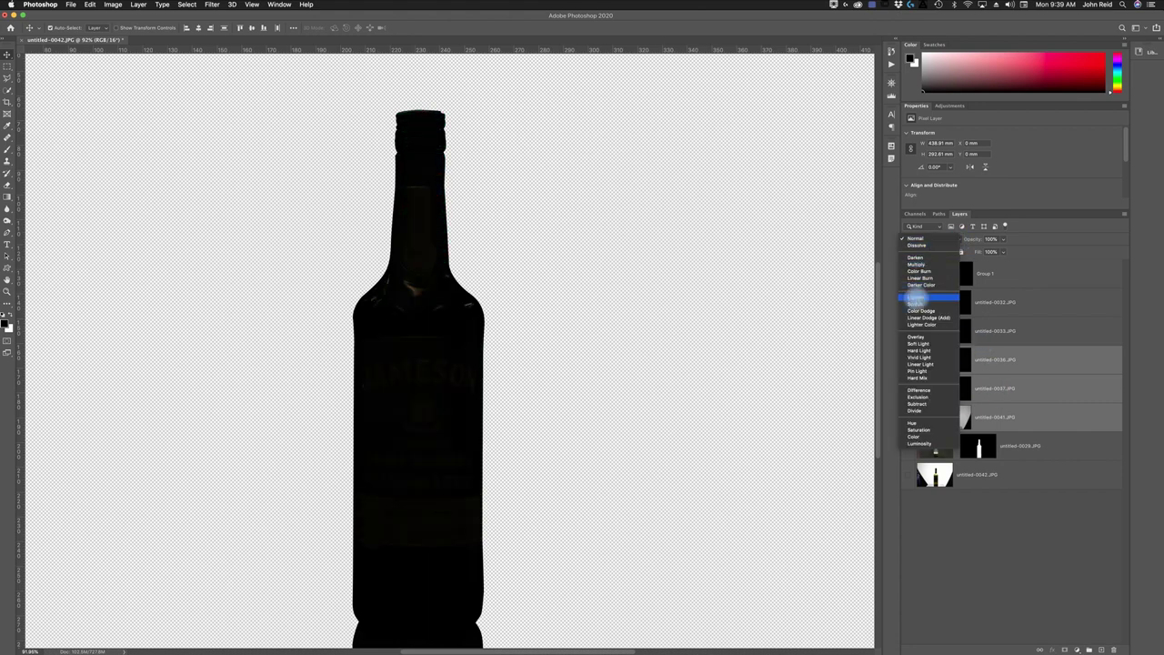
left_click(915, 297)
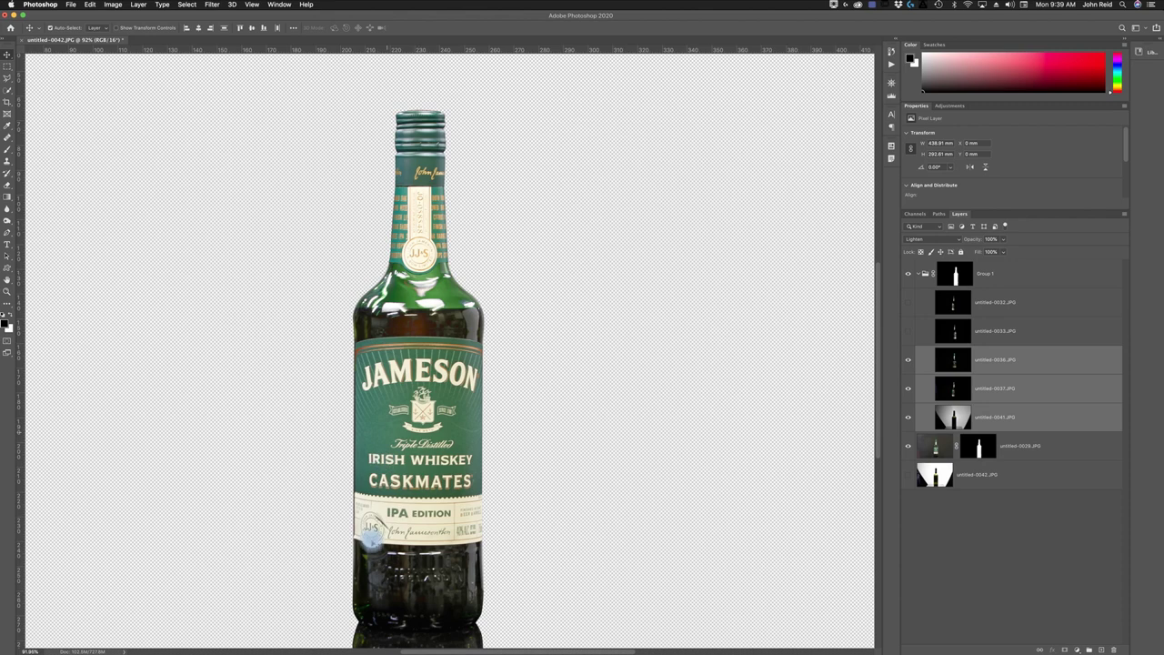
Hide untitled-0029 and toggle untitled-0041 repeatedly to compare the bottle with and without its backlight
left_click(907, 446)
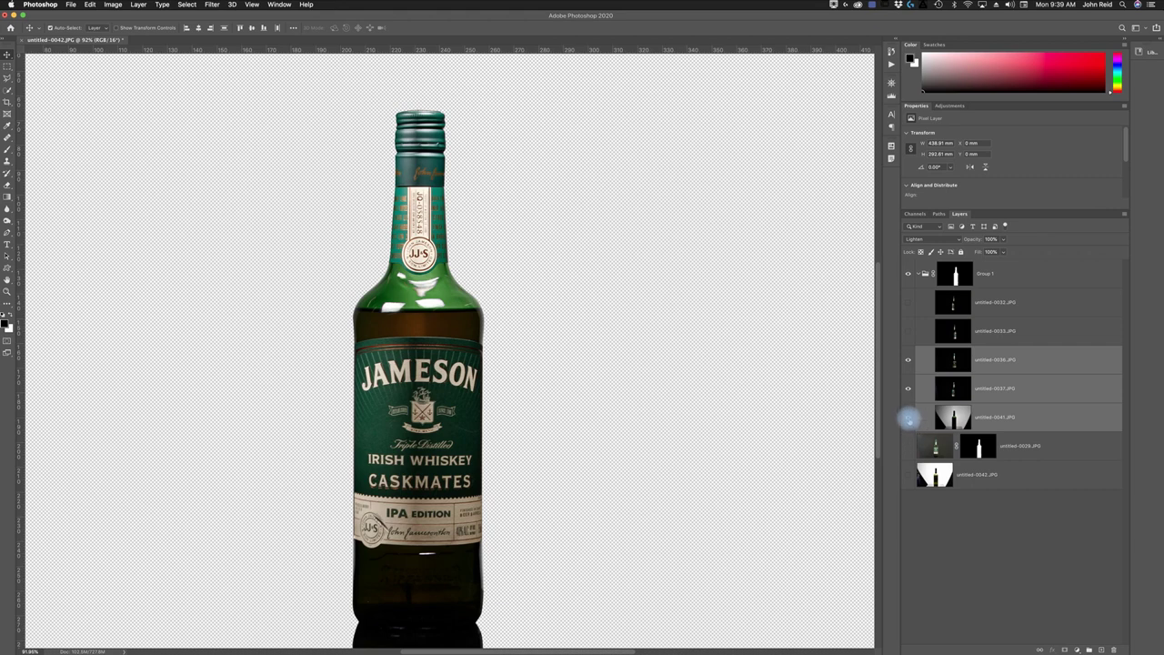
left_click(909, 419)
left_click(910, 419)
left_click(909, 419)
left_click(909, 418)
left_click(909, 418)
left_click(910, 419)
left_click(908, 419)
left_click(909, 418)
Move untitled-0042 into the group directly below untitled-0041 and make it visible
left_click(978, 479)
left_click_drag(977, 480, 953, 430)
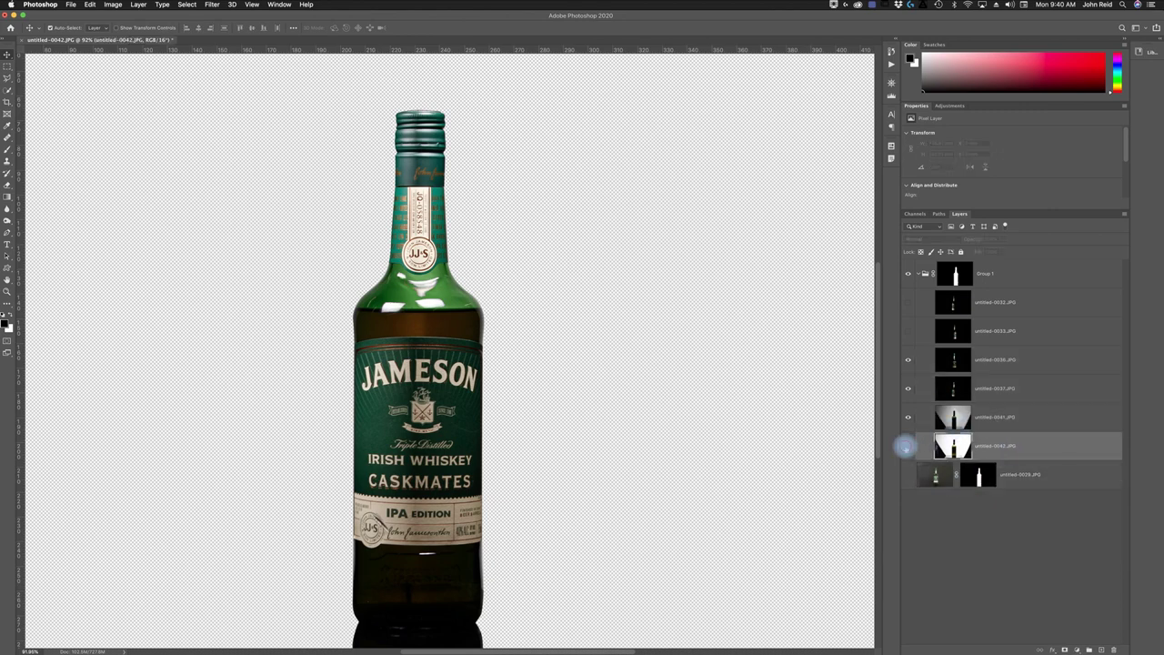
left_click(907, 446)
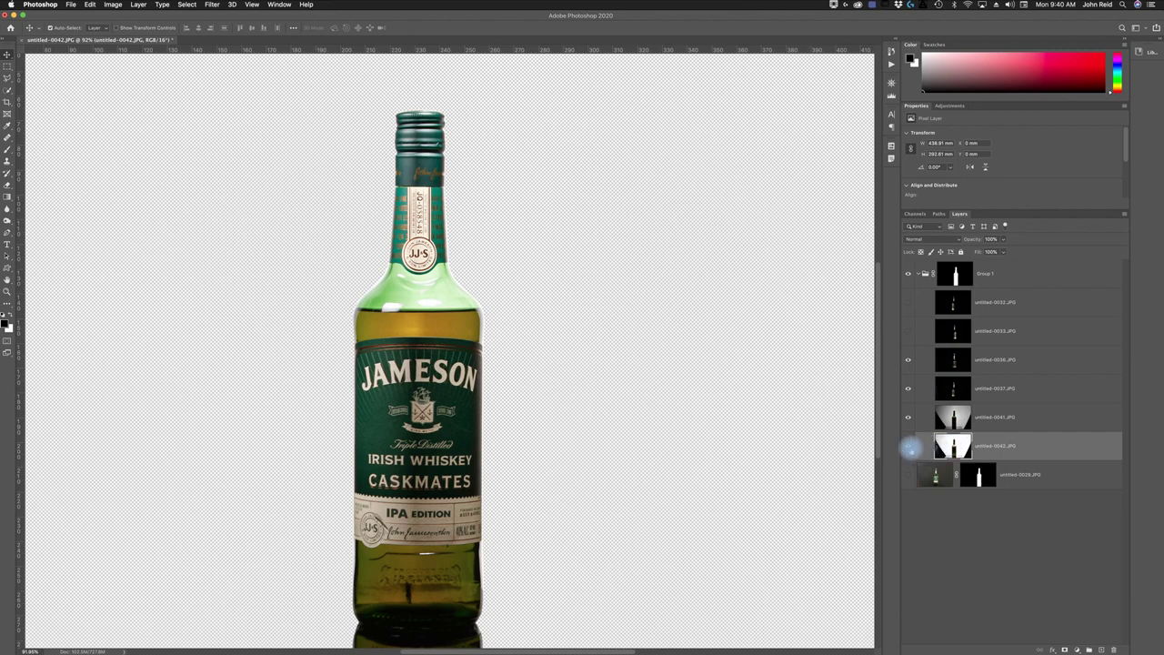
left_click(908, 446)
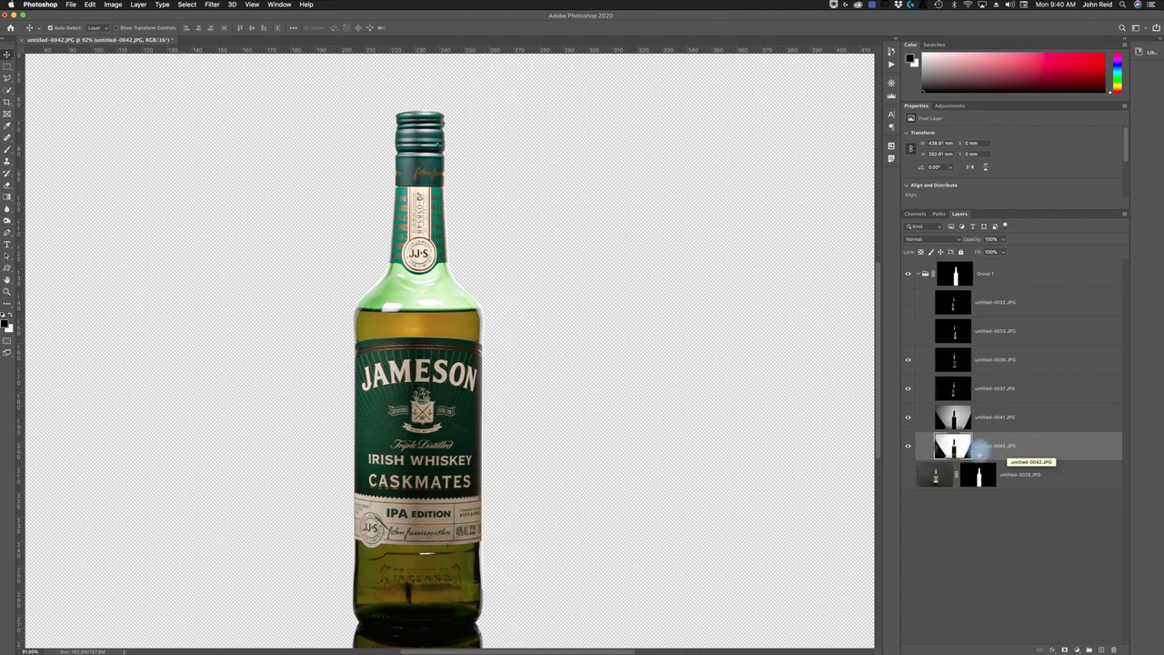
Show only untitled-0042 in the group and draw a rectangular marquee around the bottle's base and reflection below the label
left_click(909, 446, "alt")
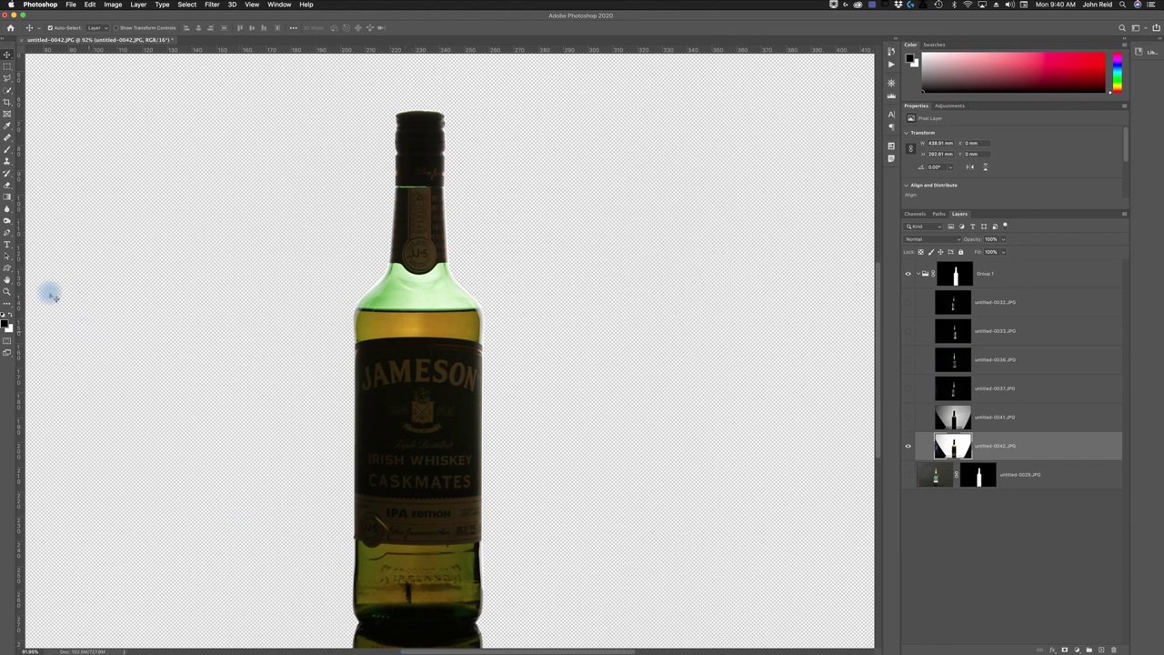
left_click(7, 66)
left_click_drag(346, 542, 492, 602)
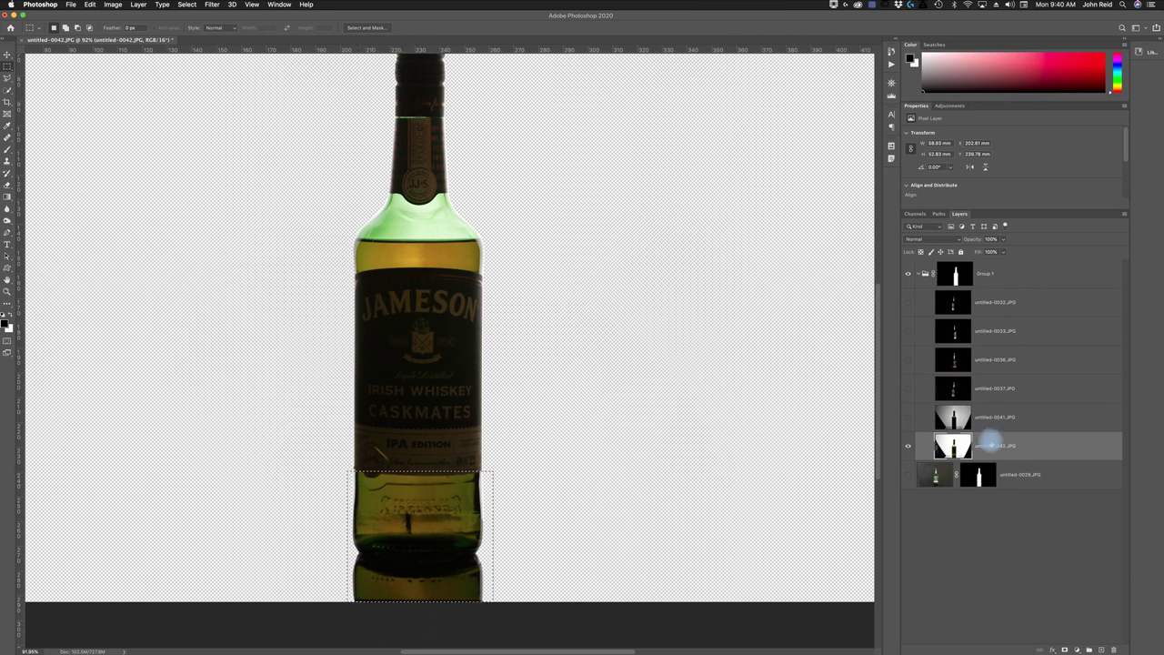
Mask untitled-0042 to the selected base area, show it with untitled-0041, untitled-0037 and untitled-0036, and compare the bottle with and without it
left_click(1065, 649)
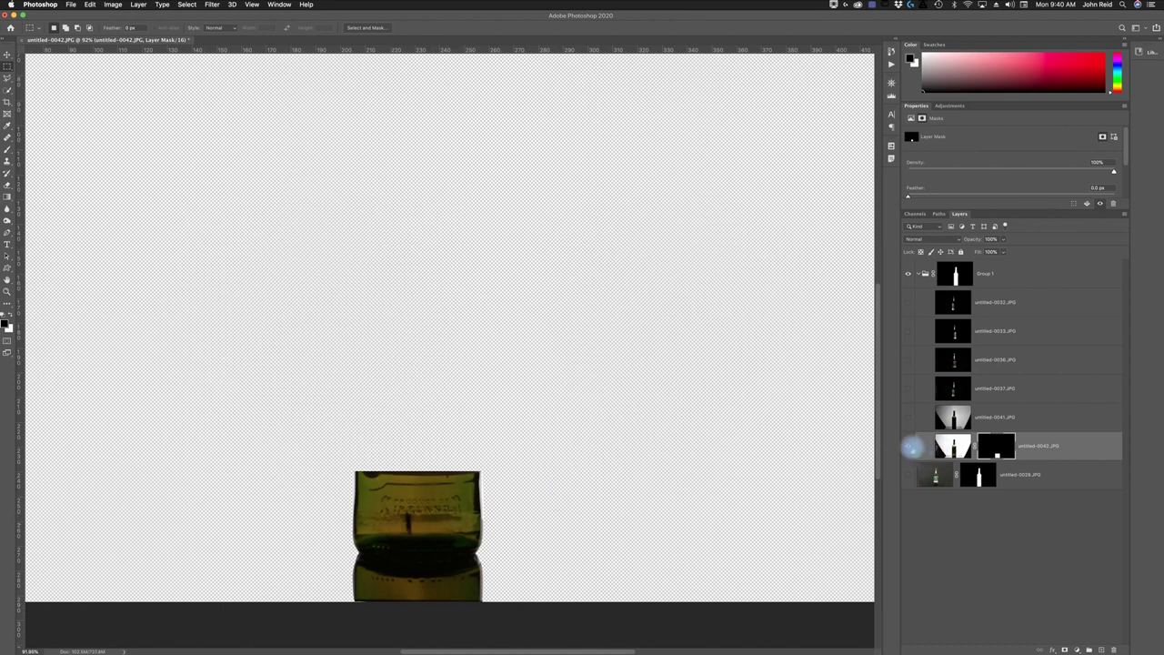
left_click_drag(907, 446, 907, 359)
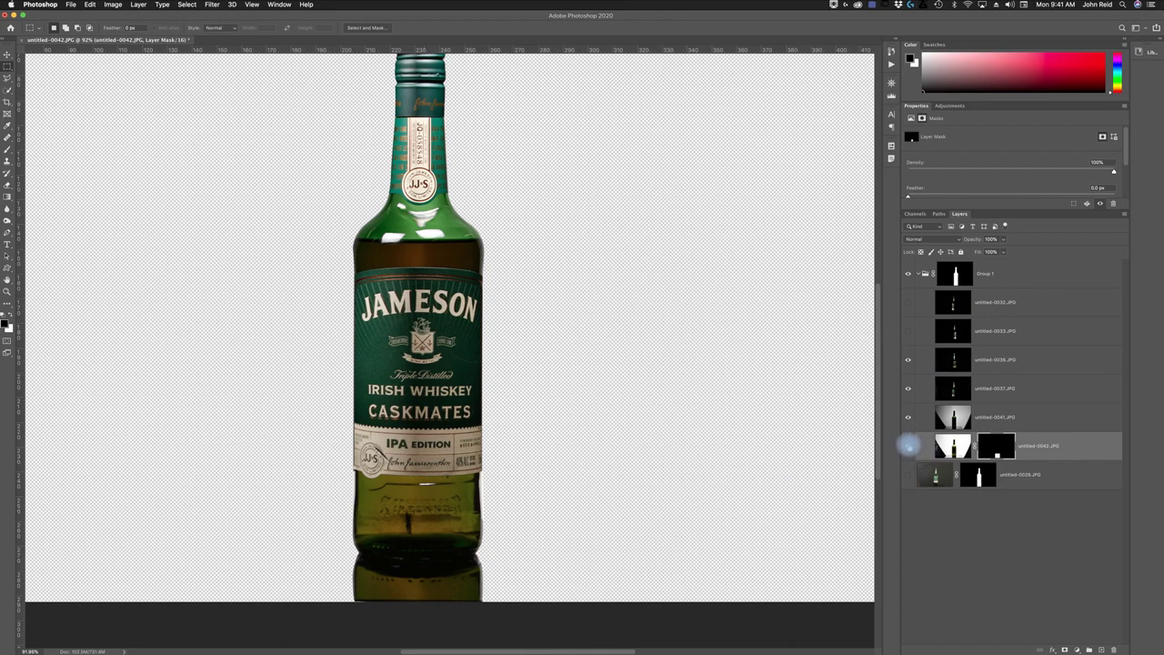
left_click(908, 445)
left_click(908, 445)
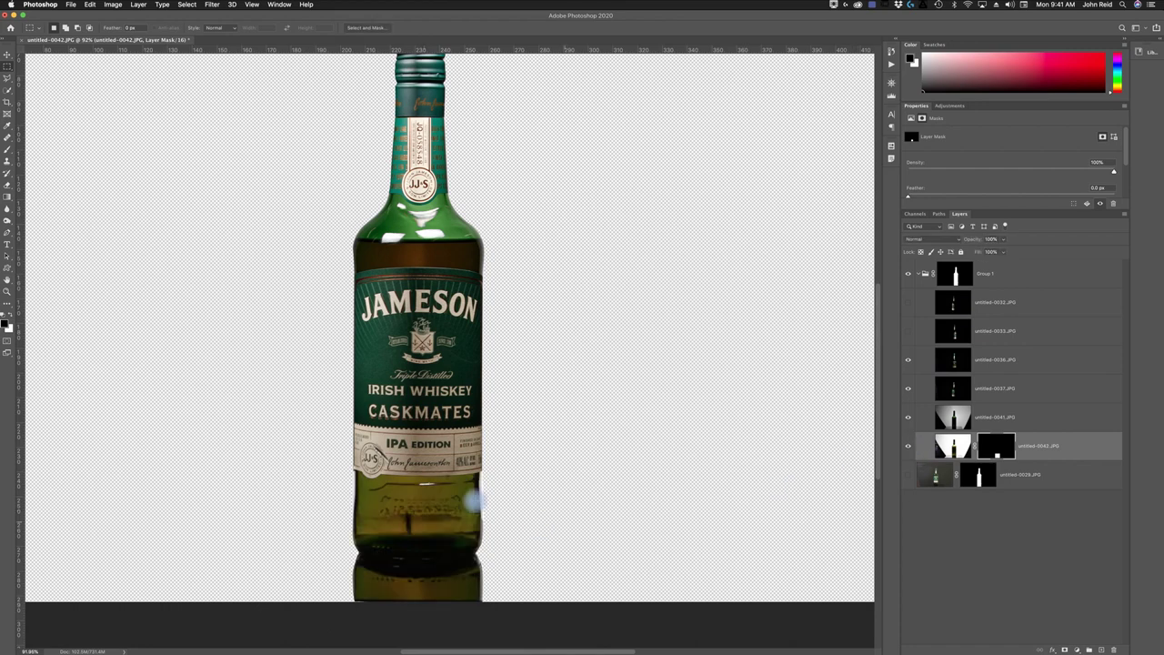
Lower the opacity of the untitled-0042 layer to 31% to dim the glow in the bottle's base
left_click(955, 454)
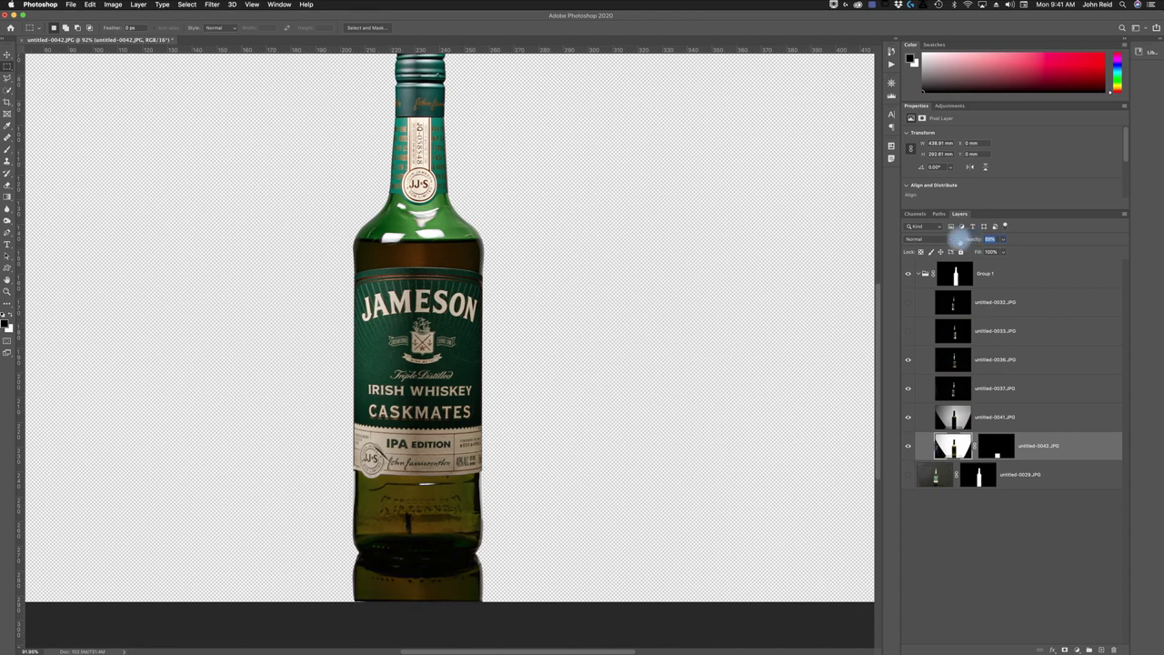
left_click_drag(948, 239, 942, 242)
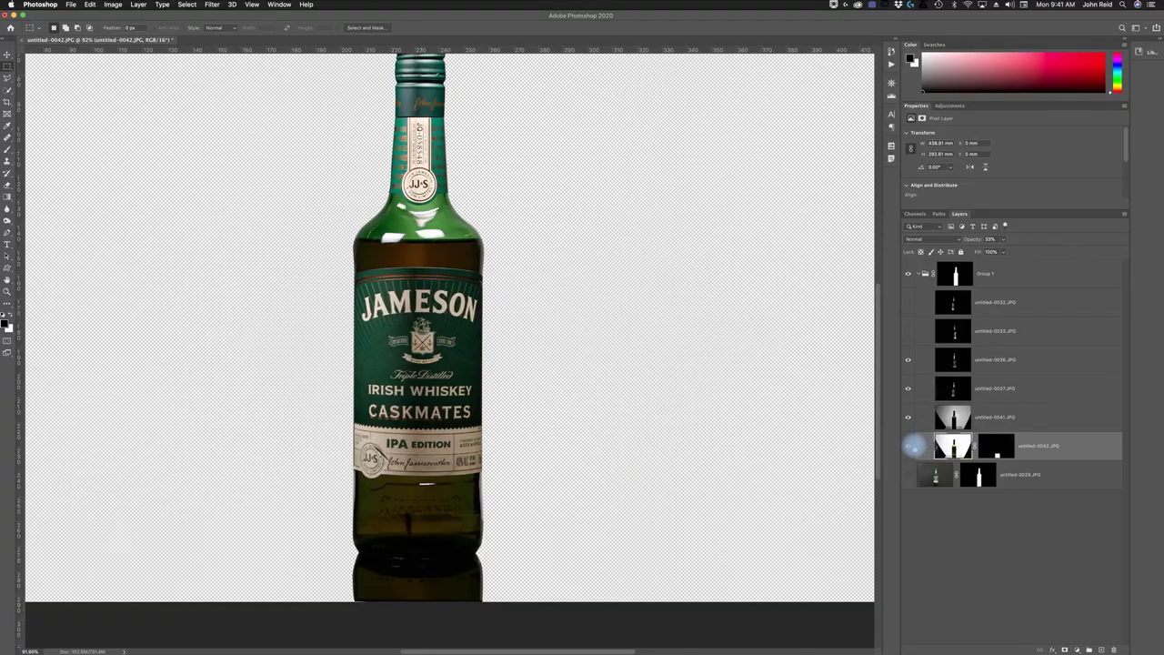
left_click(909, 447)
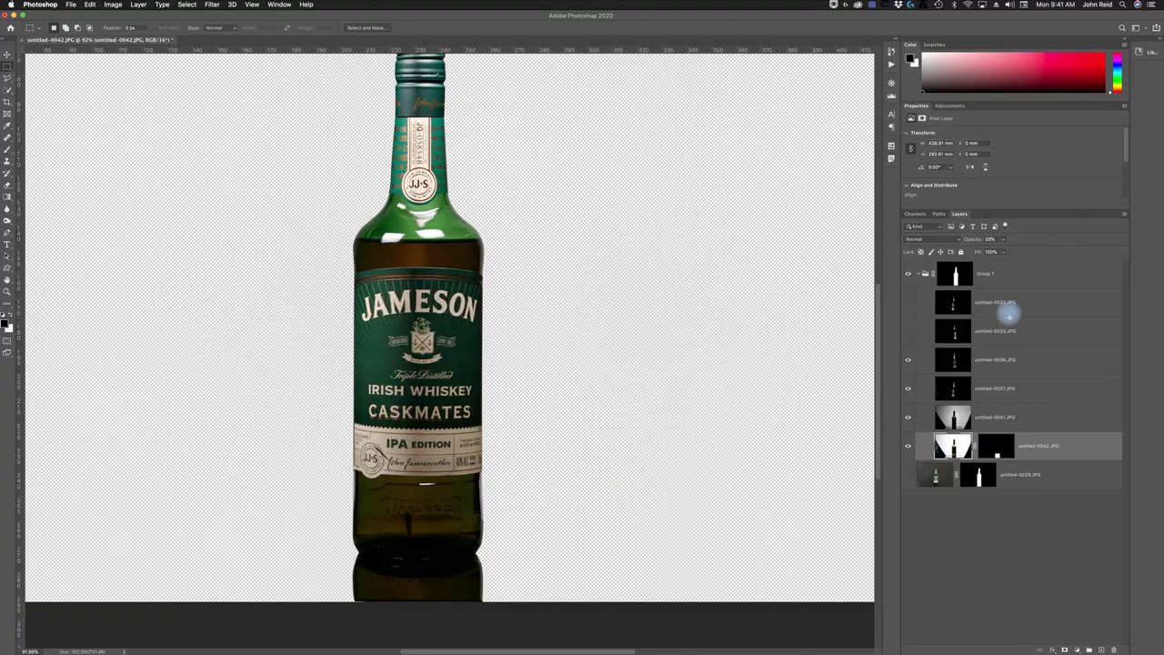
left_click(970, 239)
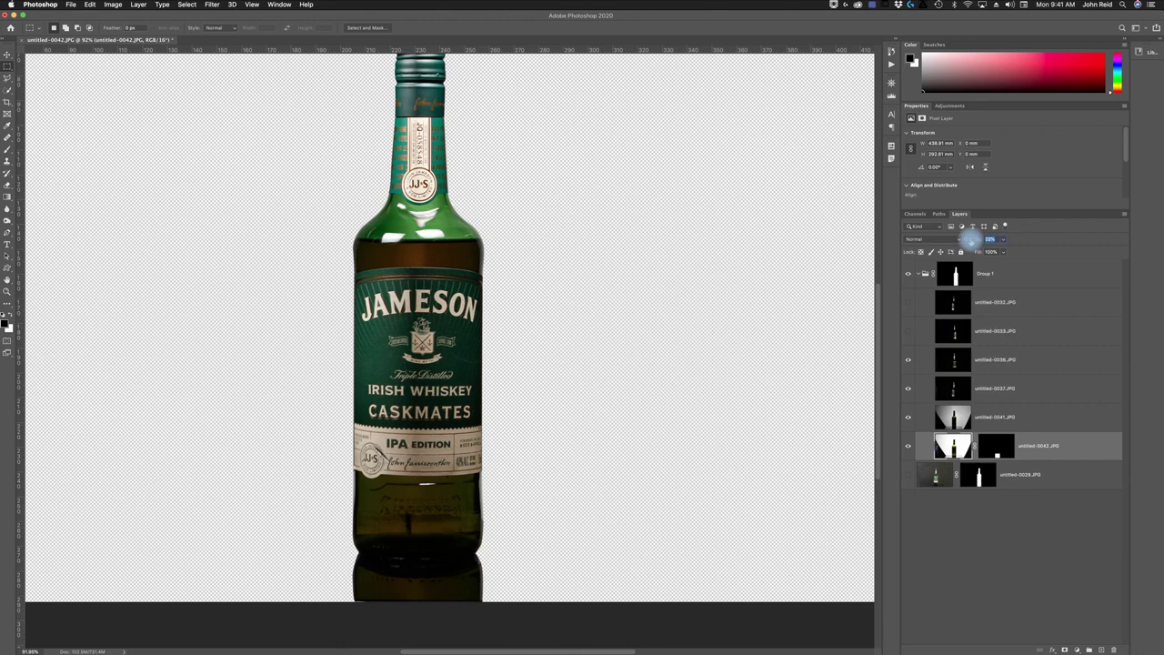
left_click(425, 251)
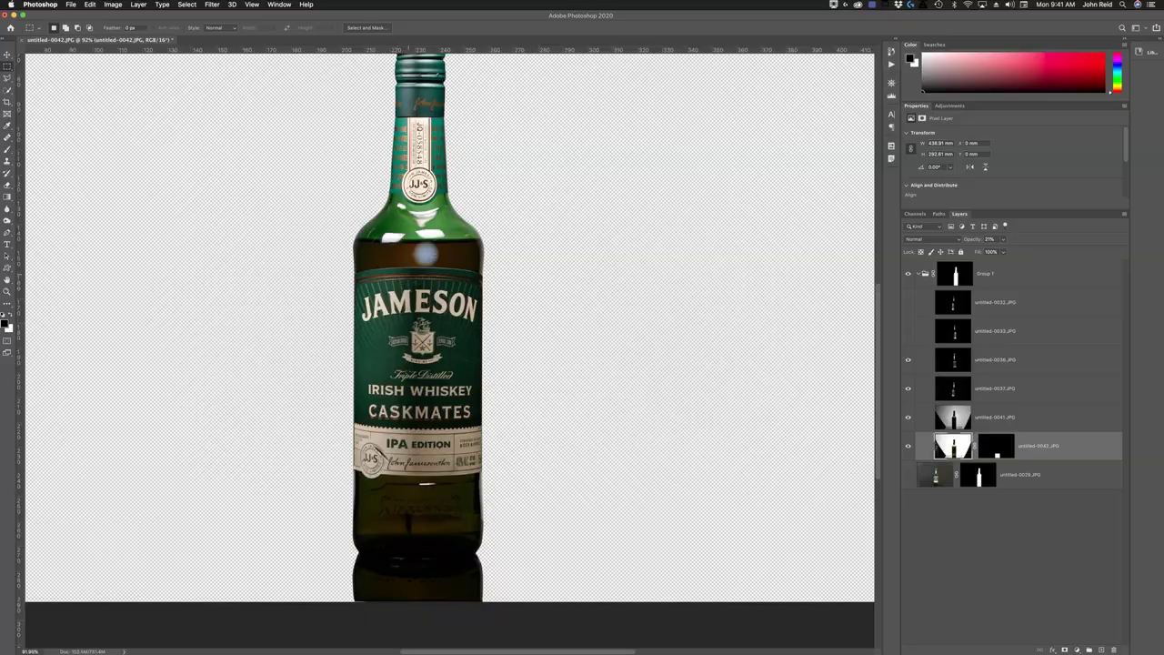
Add a Hue/Saturation adjustment clipped to untitled-0042 and shift its hue to turn the green base warm brown
left_click(906, 418)
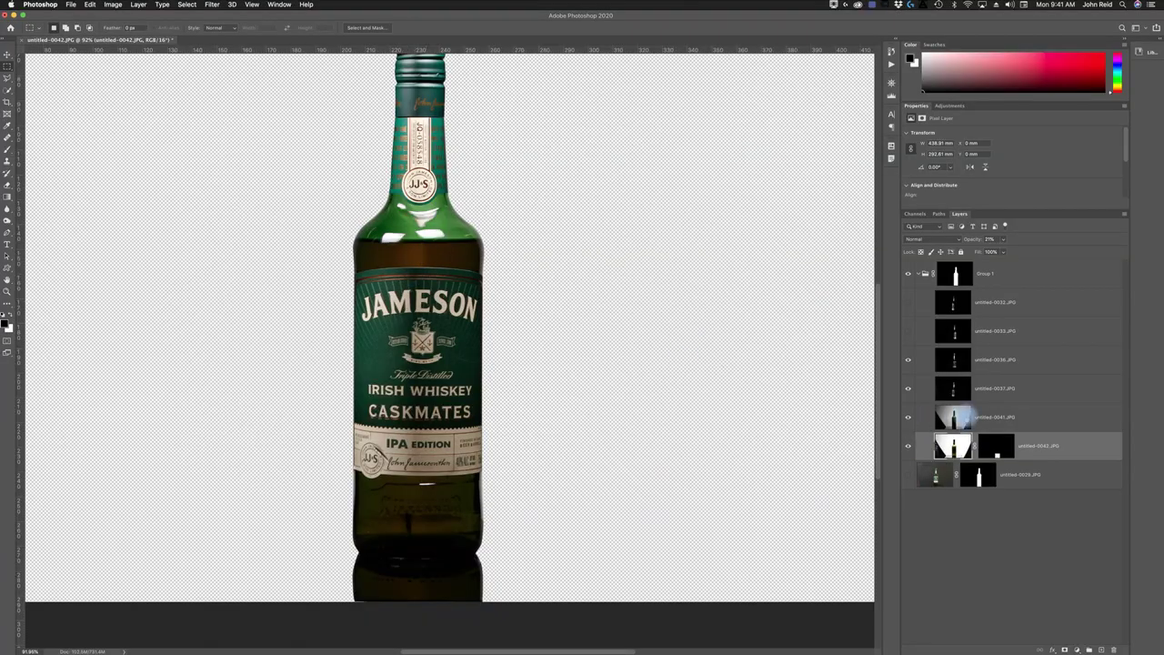
left_click(1005, 416)
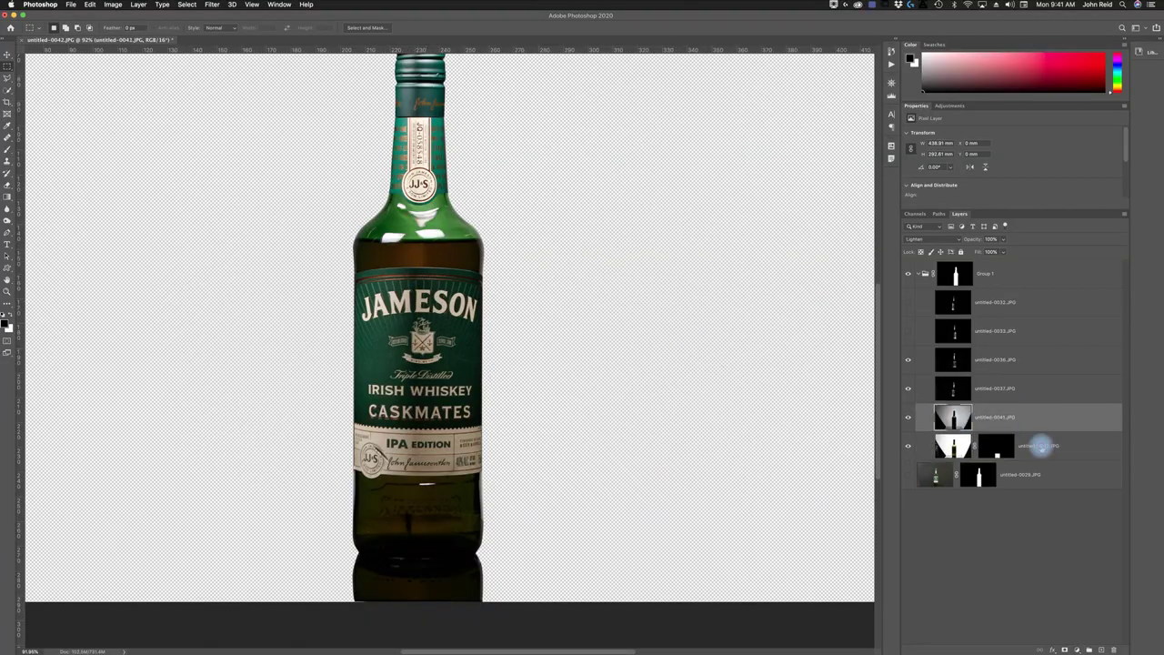
left_click(1041, 446)
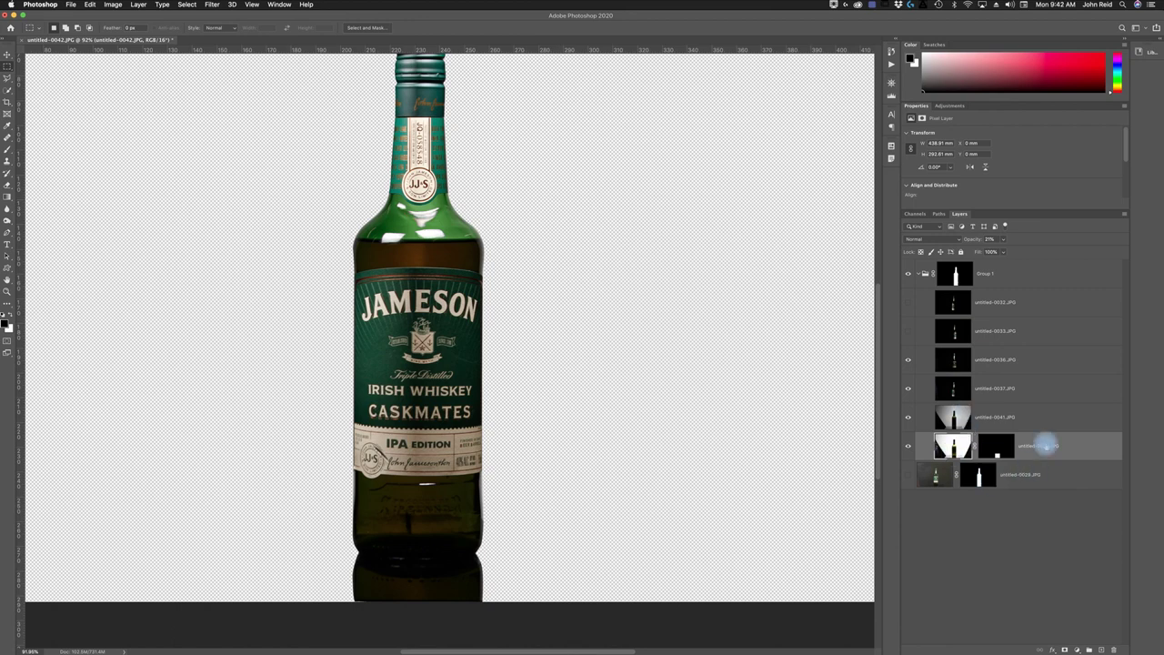
left_click(1079, 649)
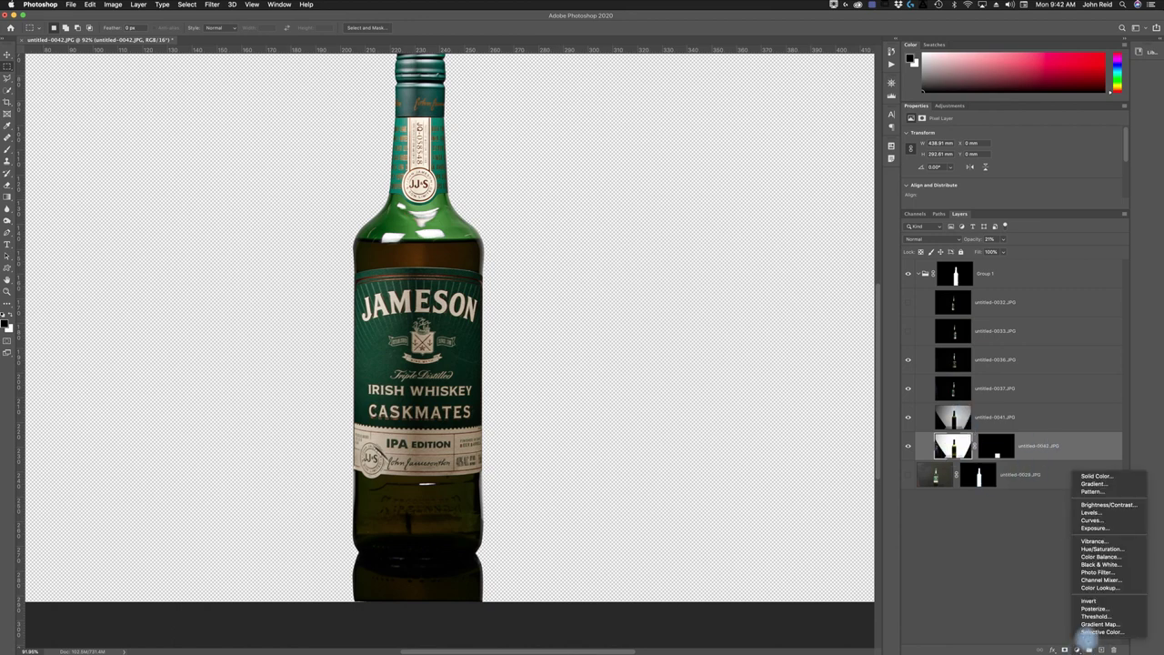
left_click(1101, 550)
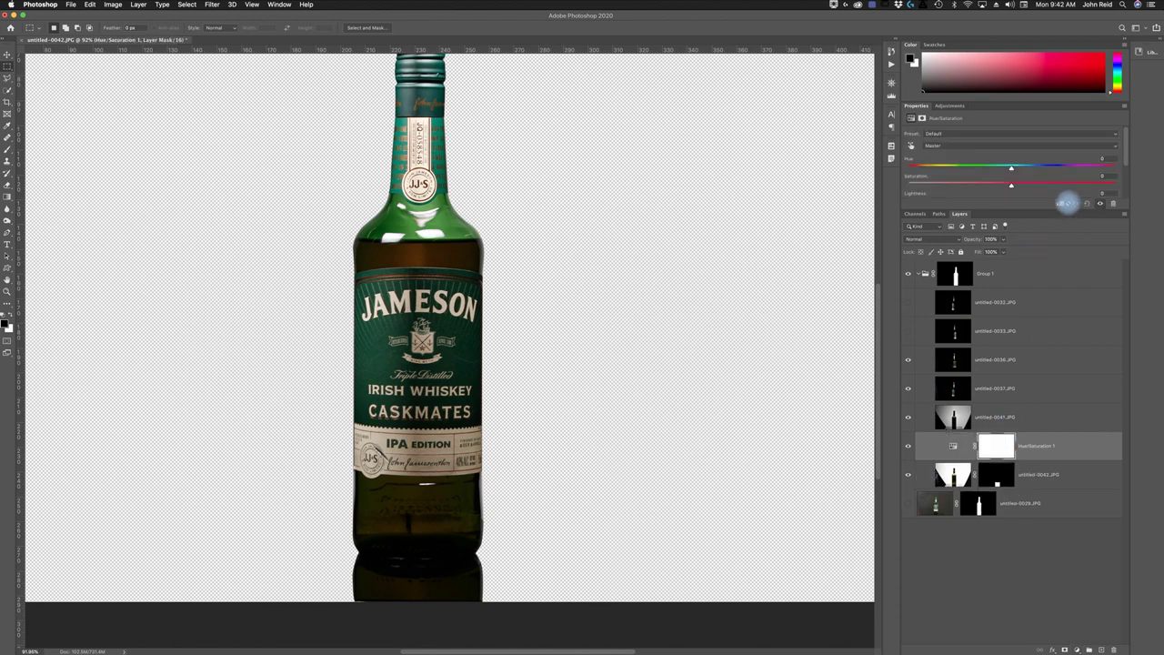
left_click(1062, 204)
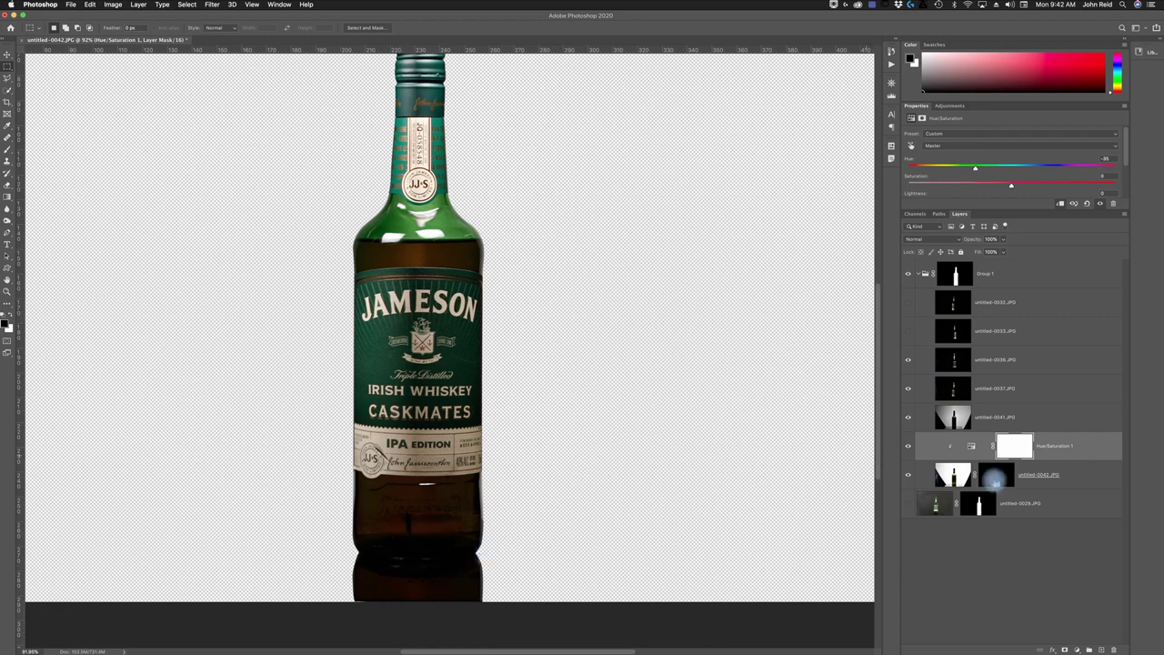
Set the opacity of the untitled-0042 layer to 22%
left_click(953, 475)
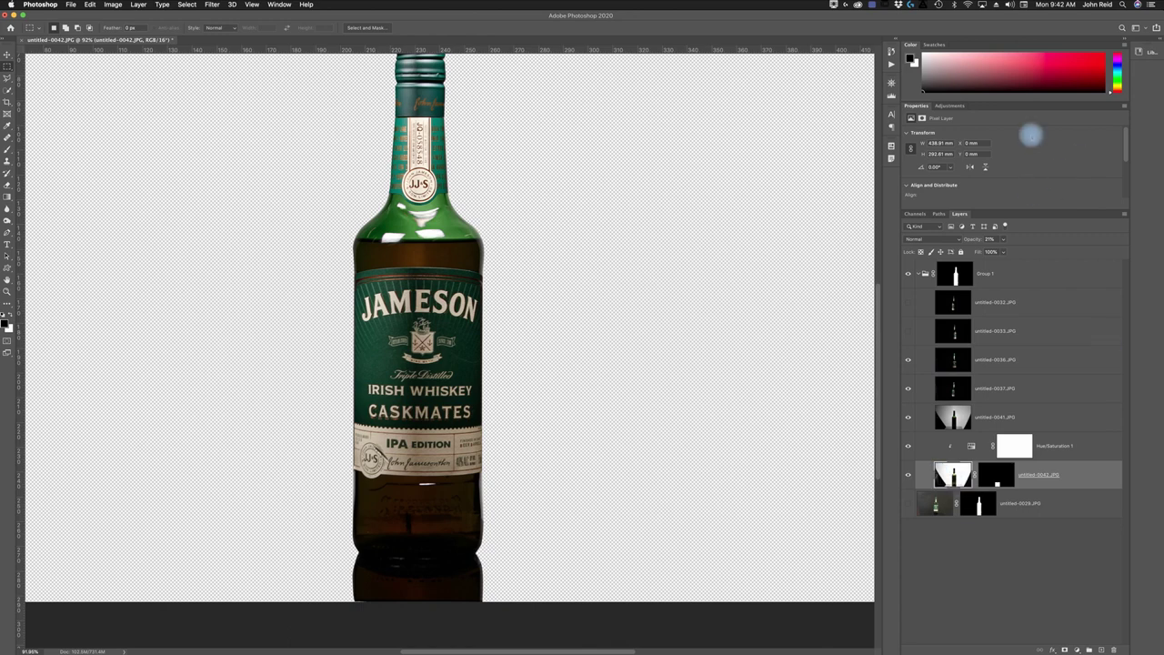
left_click_drag(972, 238, 966, 239)
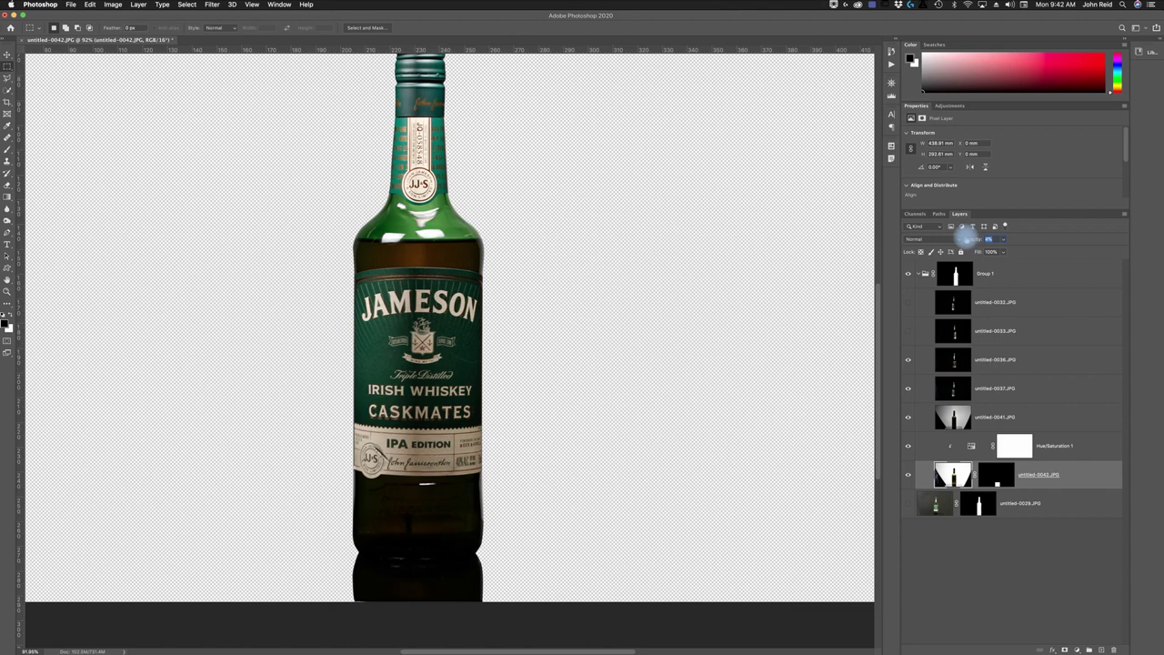
left_click_drag(976, 239, 978, 238)
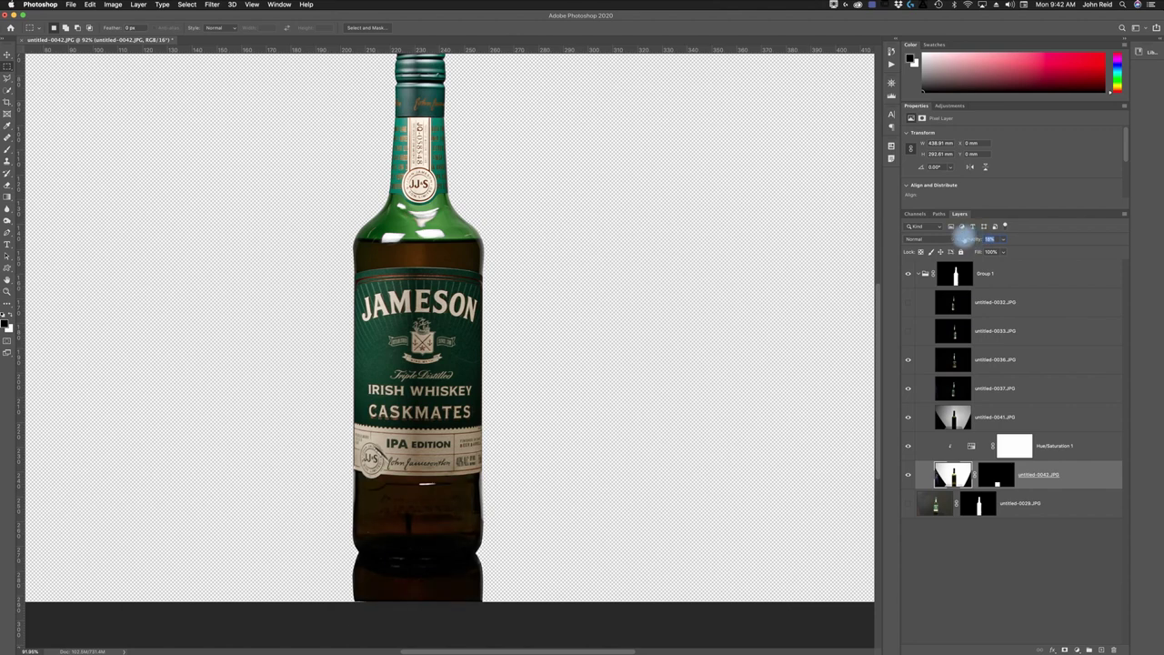
left_click_drag(962, 238, 974, 236)
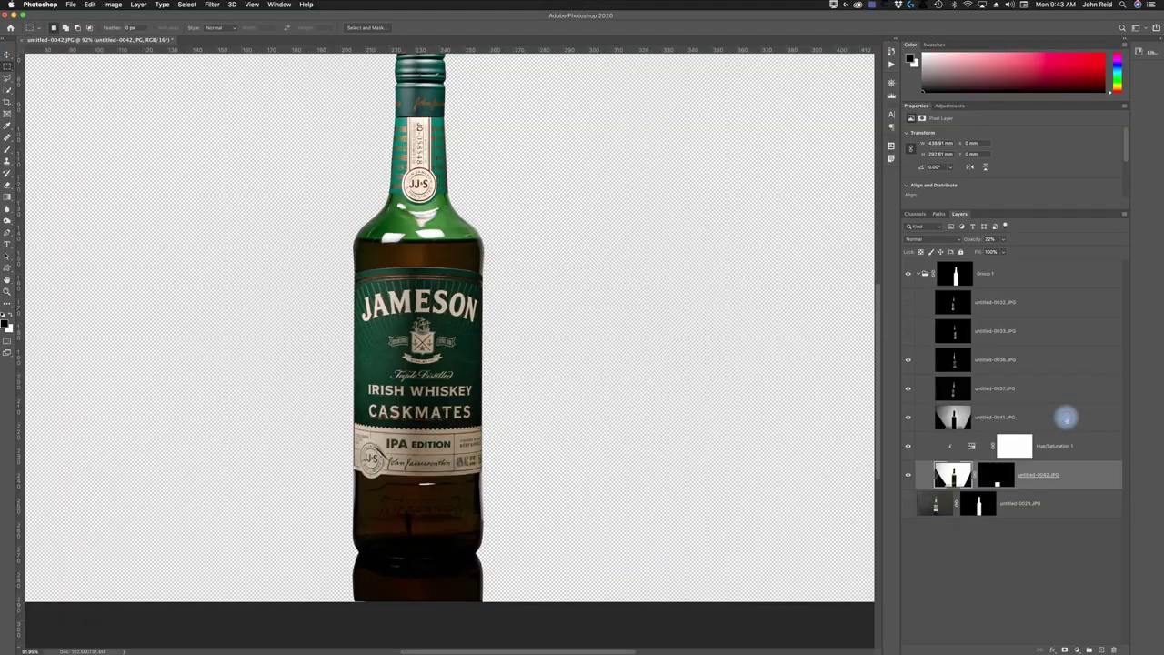
left_click(1066, 417)
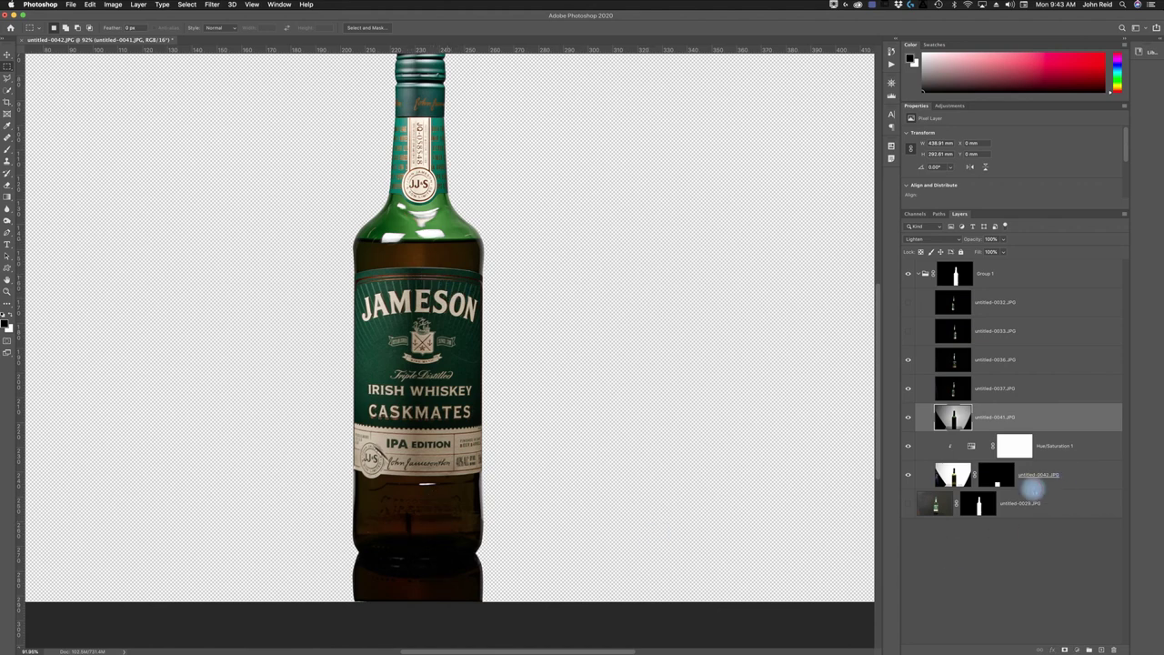
left_click(1001, 482)
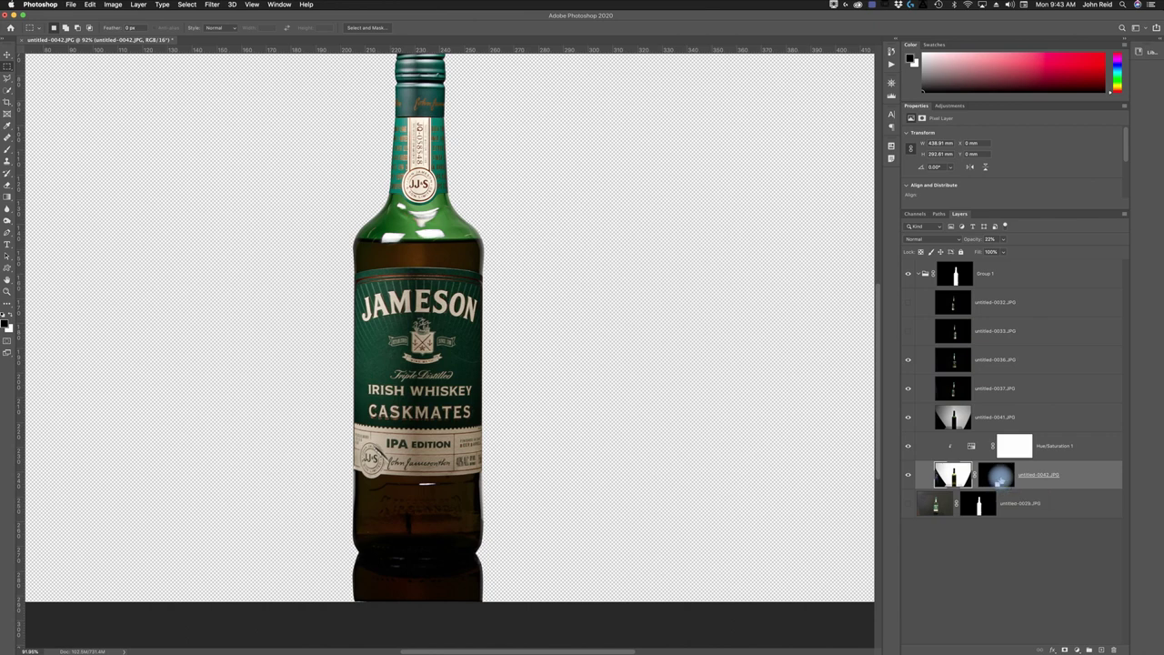
left_click(996, 475, "alt")
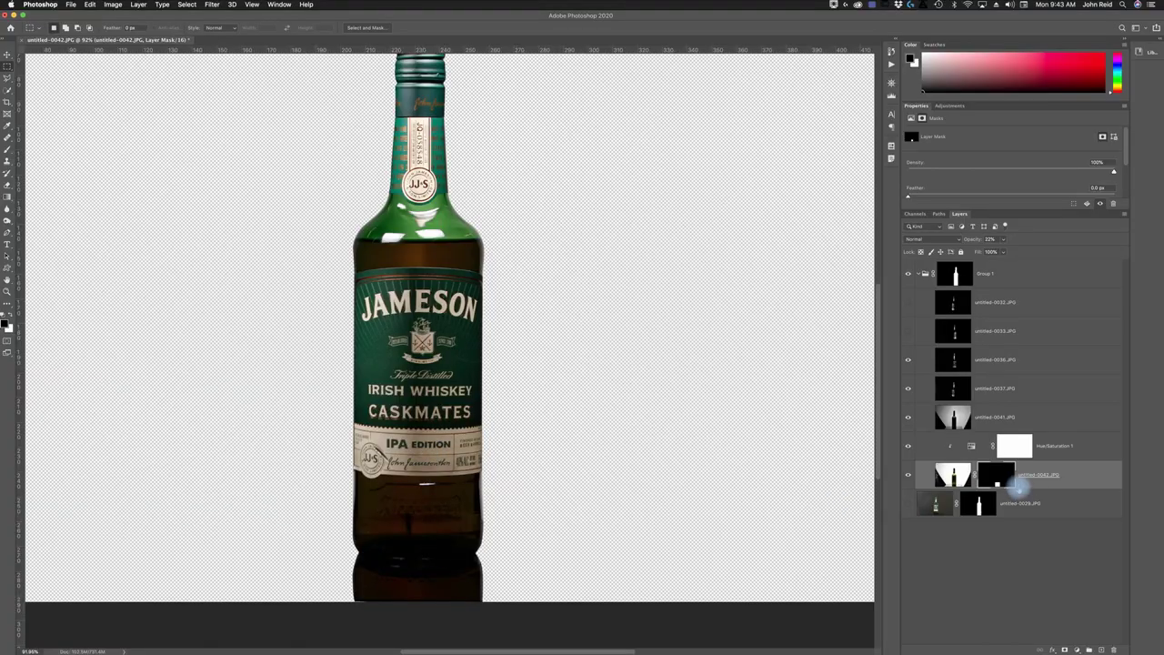
left_click(1046, 479)
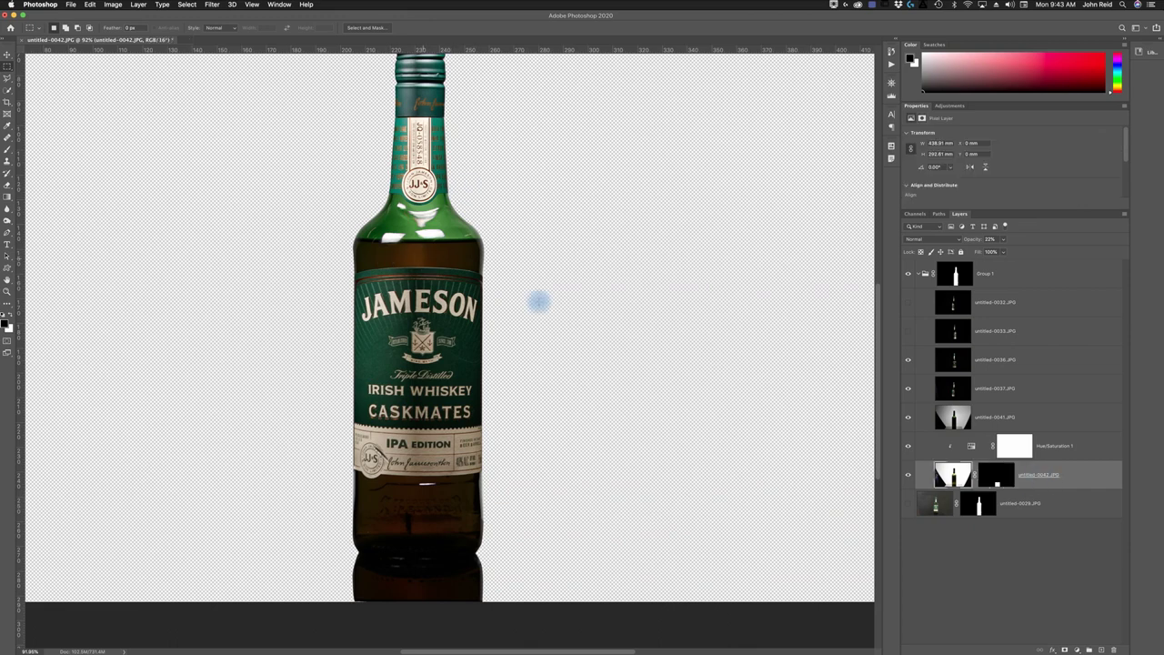
left_click(1028, 418)
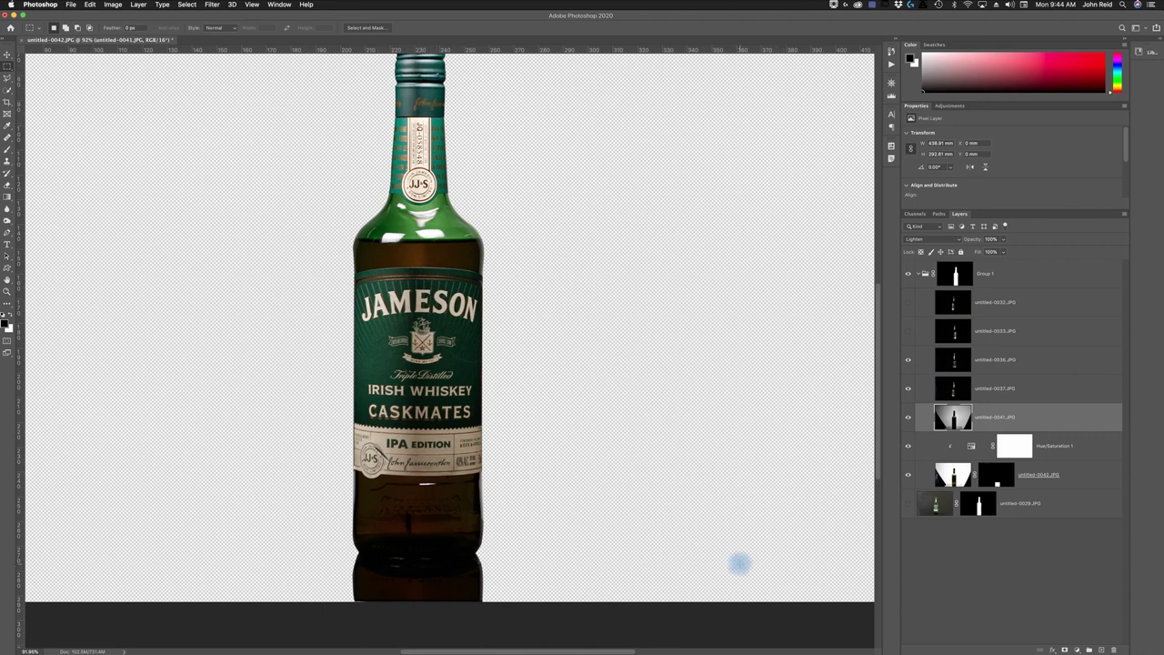
Add a black (000000) Solid Color fill layer directly above untitled-0029 as the background behind the bottle group
scroll(742, 568, "down", 2)
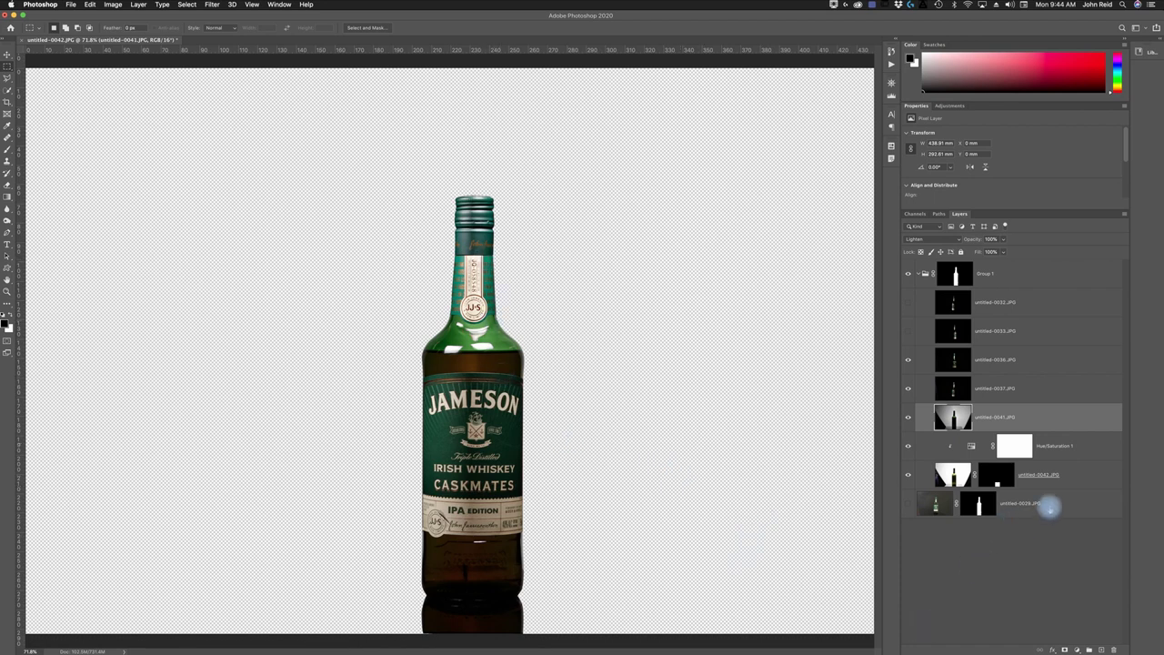
left_click(1050, 506)
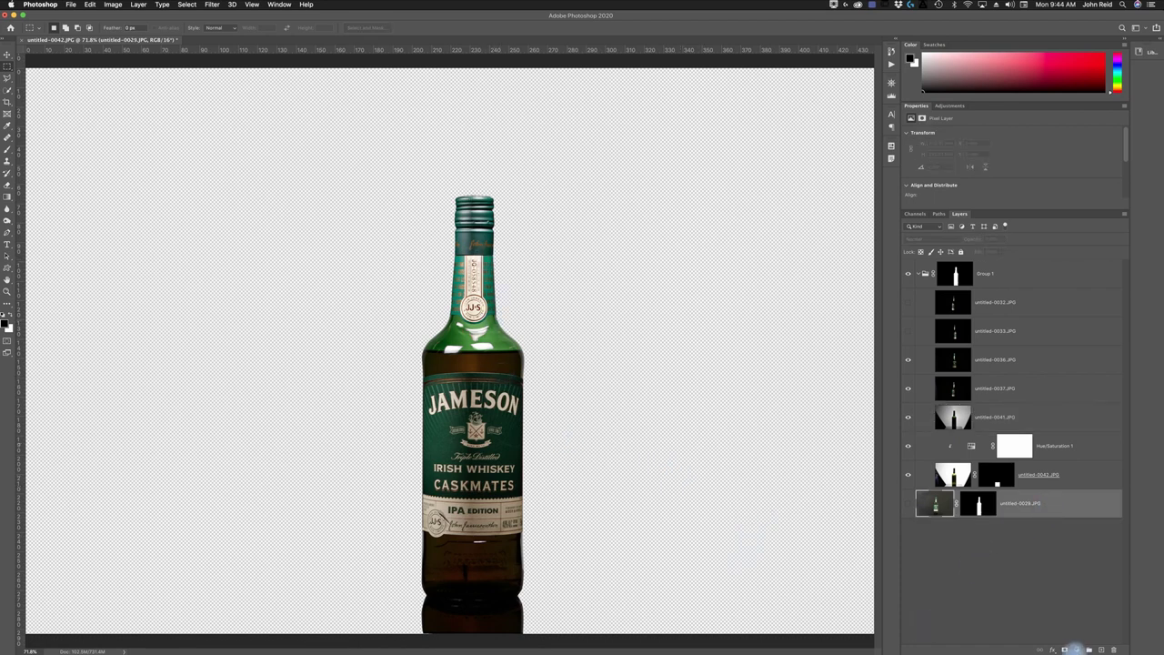
left_click(1079, 649)
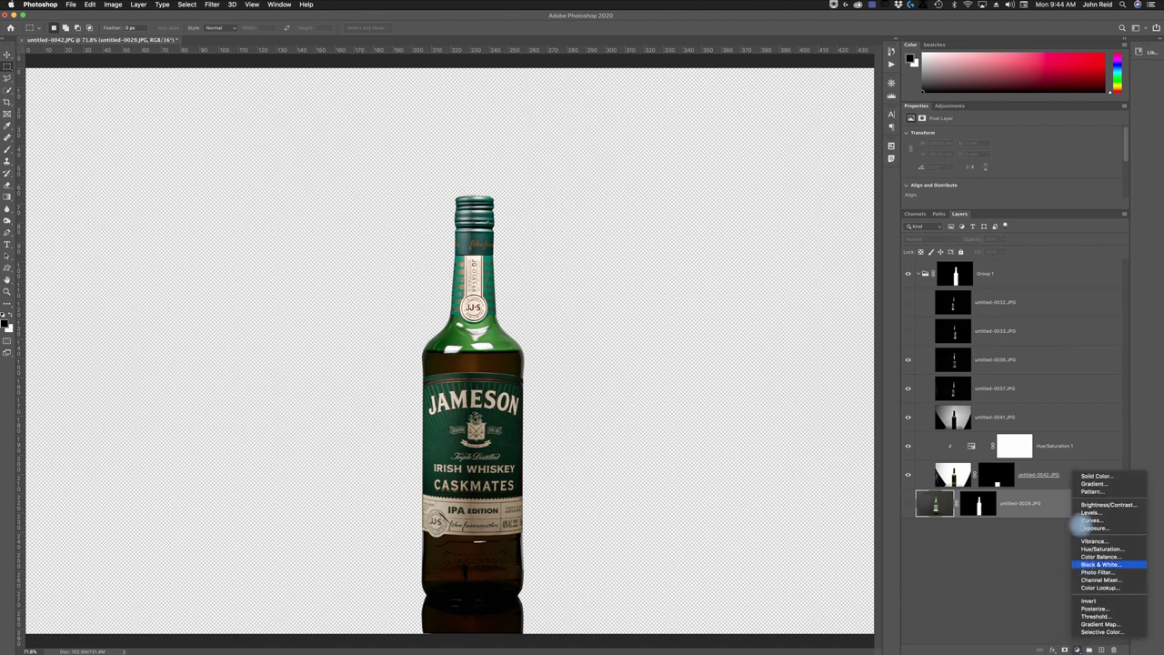
left_click(1089, 476)
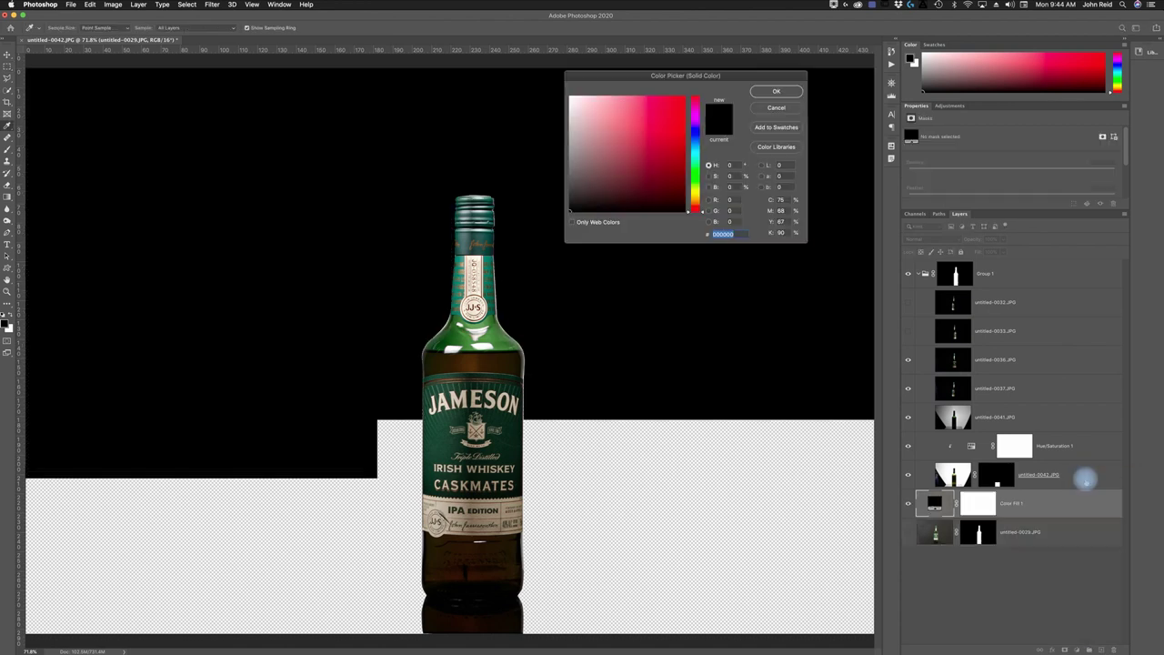
left_click(788, 92)
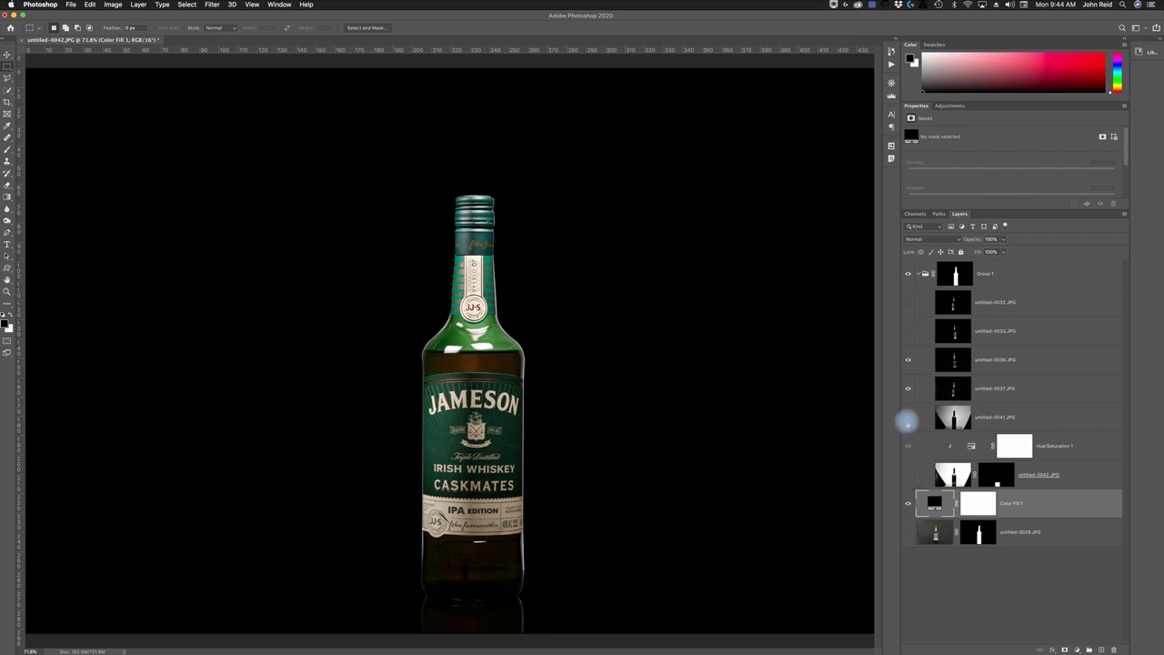
Toggle untitled-0041 and untitled-0042 on and off to compare their backlight against black, ending with only untitled-0042 of the two visible
left_click(907, 421)
left_click(906, 421)
left_click(907, 421)
left_click(907, 421)
left_click(908, 417)
left_click(908, 474)
left_click(907, 474)
left_click(908, 473)
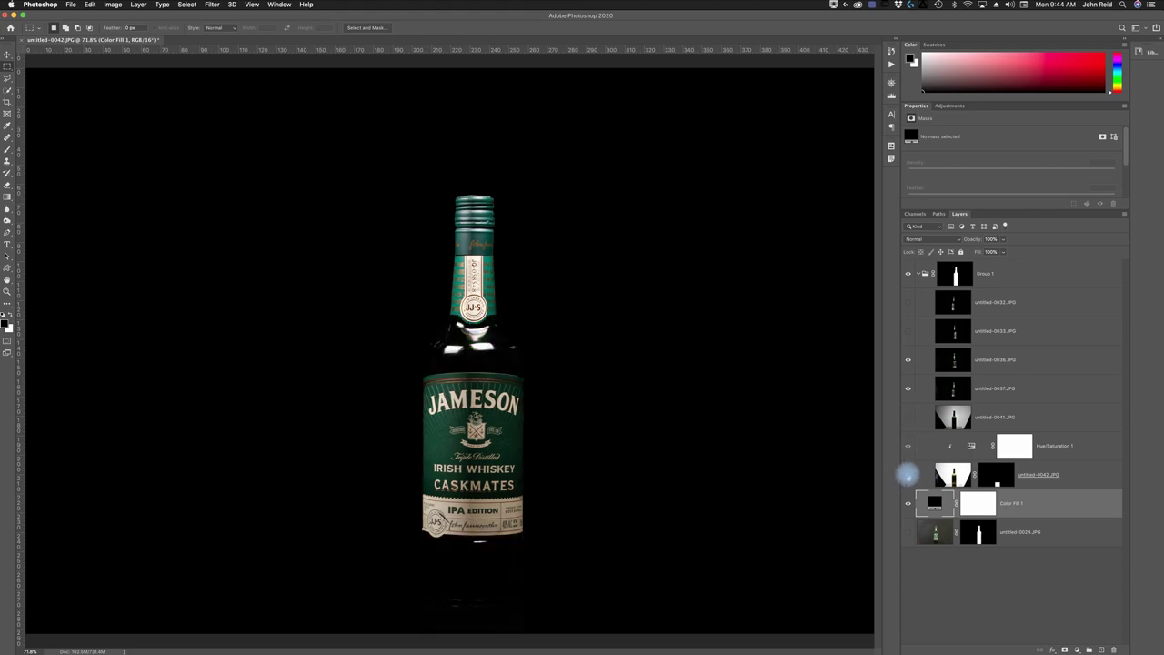
left_click(908, 474)
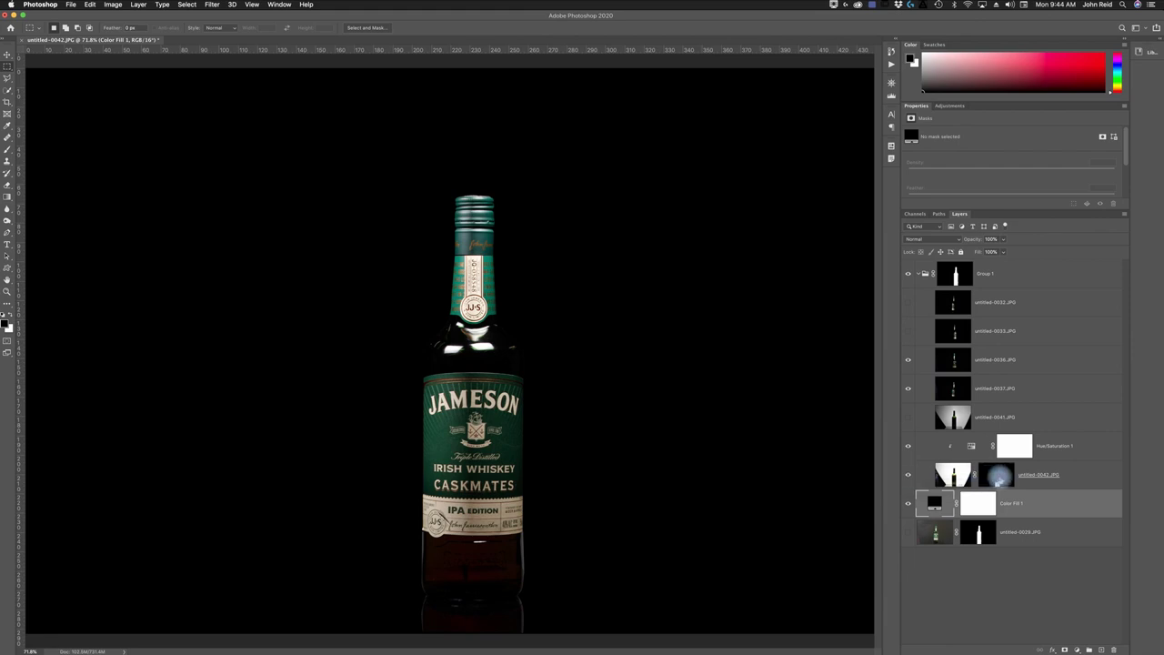
Paint black on the untitled-0042 layer mask with a much smaller Soft Round brush to fade the outer edges of the bottle's base
left_click(996, 474)
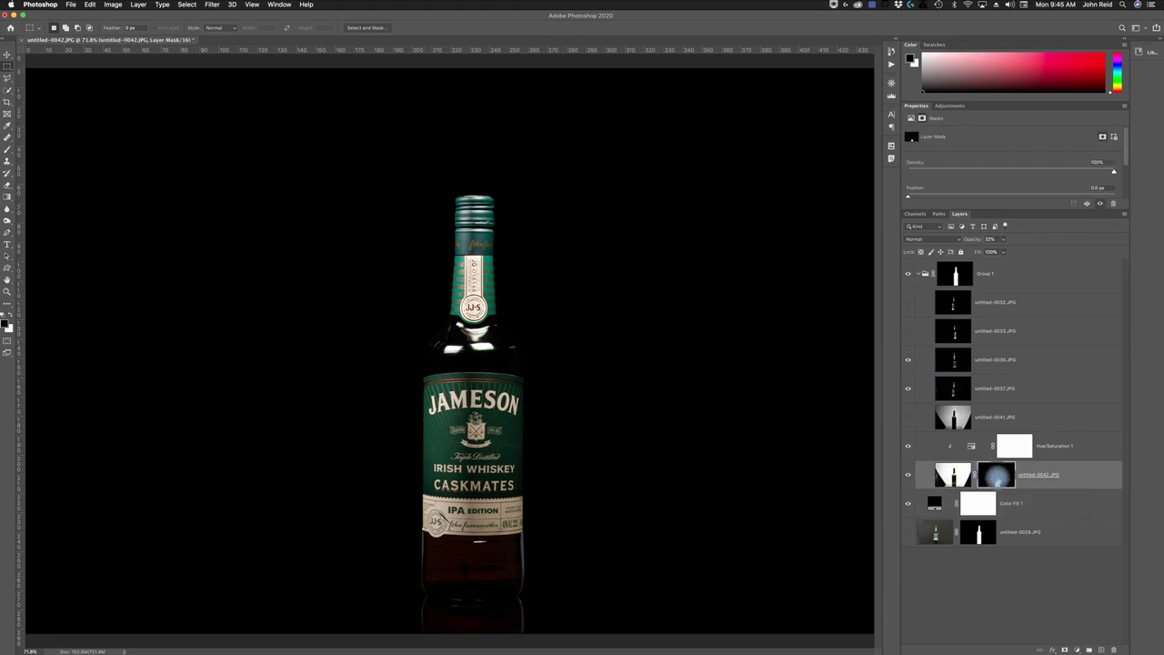
key("alt+BackSpace")
key("b")
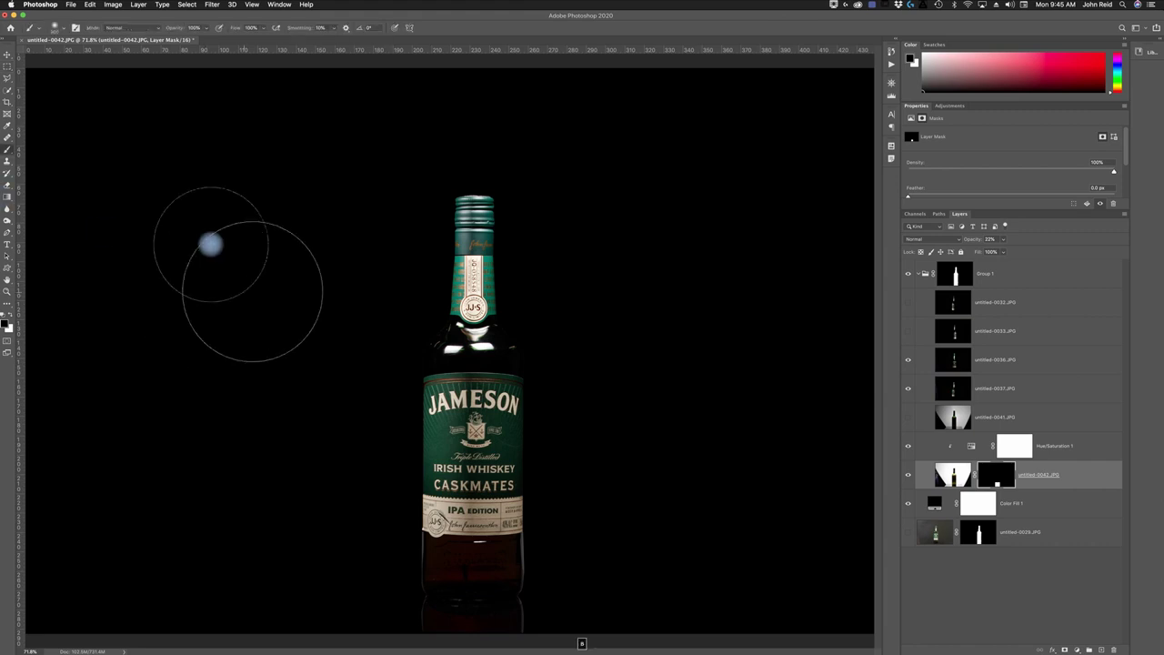
left_click(56, 28)
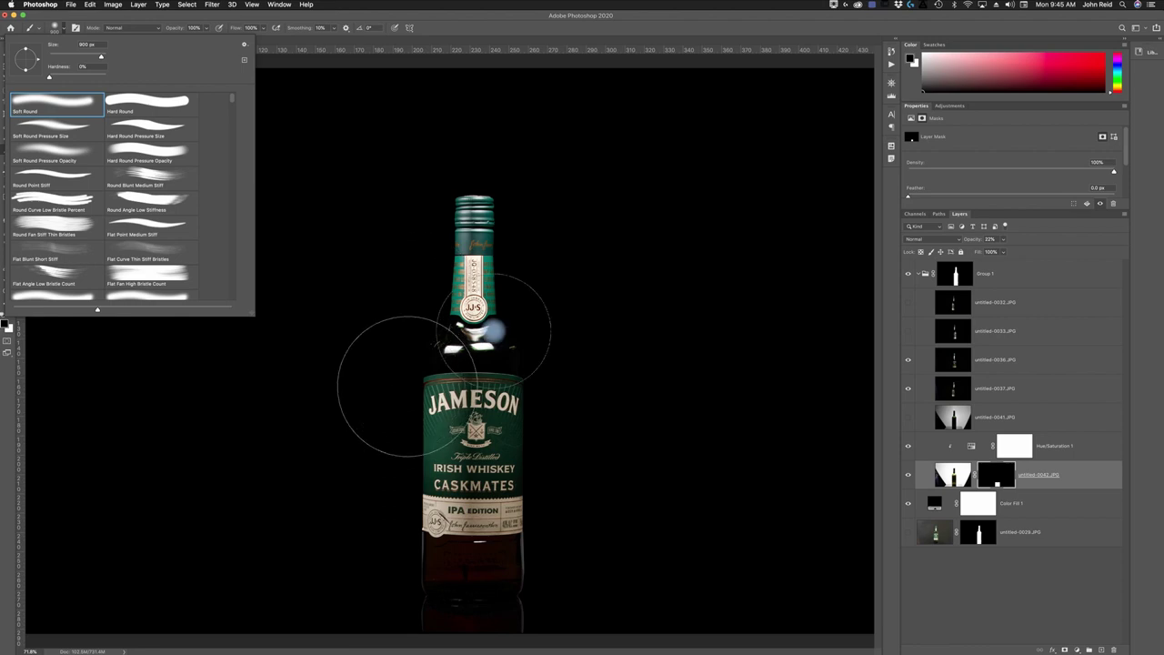
left_click(525, 19)
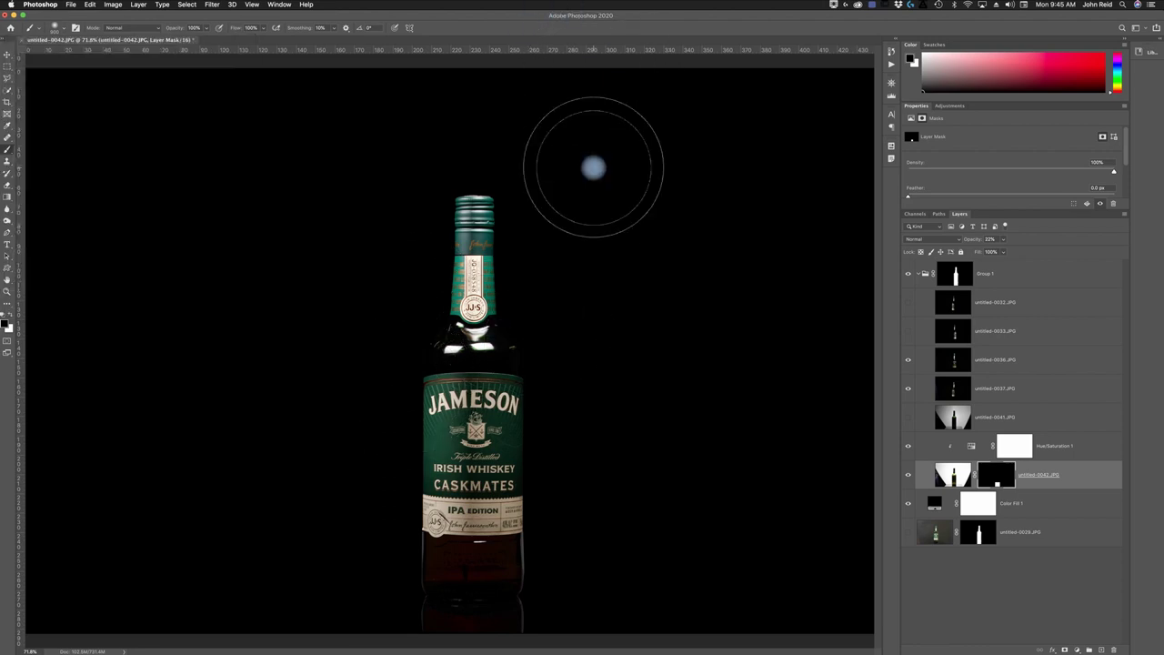
key("bracketleft")
key("bracketleft")
key("bracketleft")
key("bracketleft")
key("bracketleft")
key("bracketleft")
key("bracketleft")
key("bracketleft")
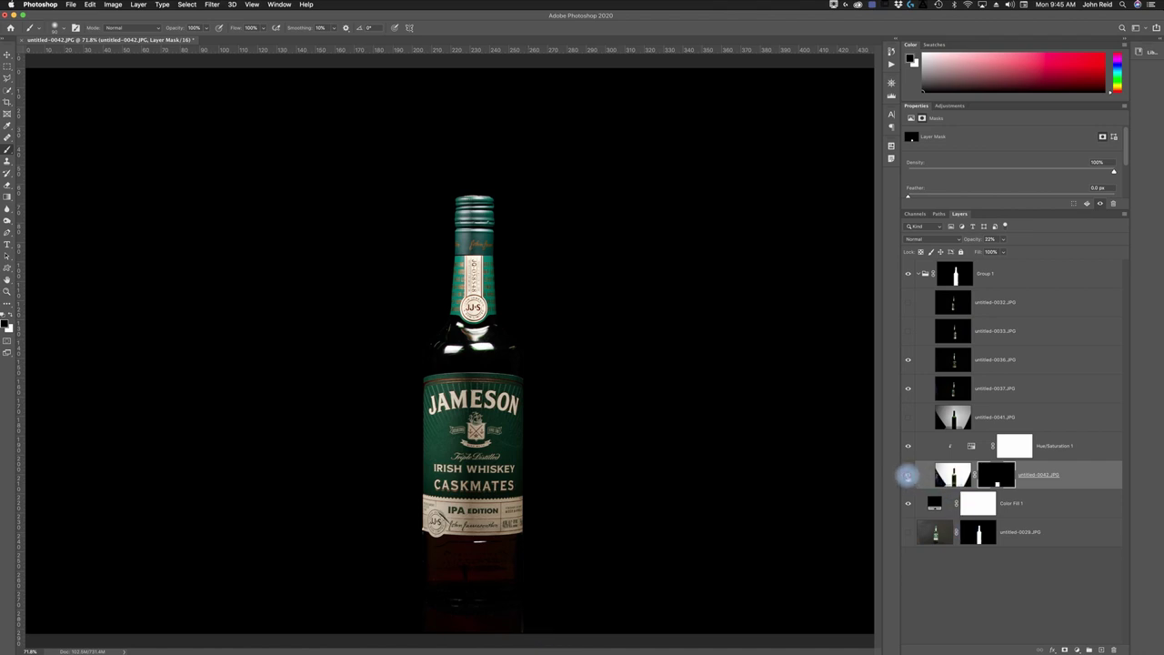
Toggle the untitled-0042 layer and the black Color Fill 1 layer to check the bottle's lower glow and edges
left_click(908, 474)
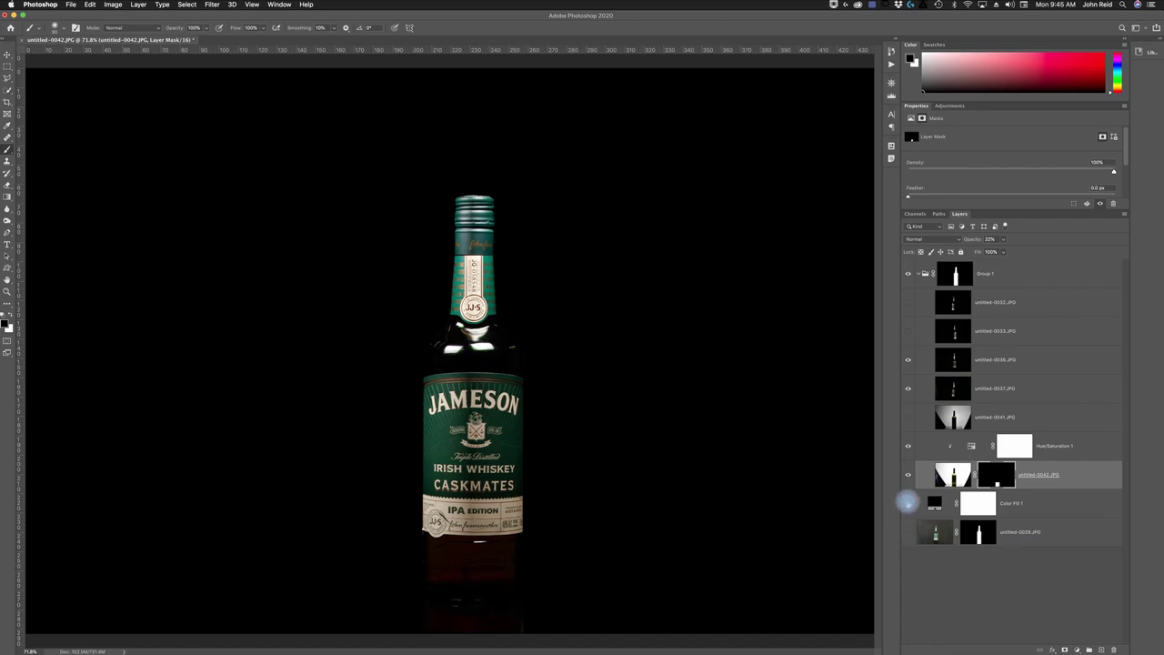
left_click(907, 503)
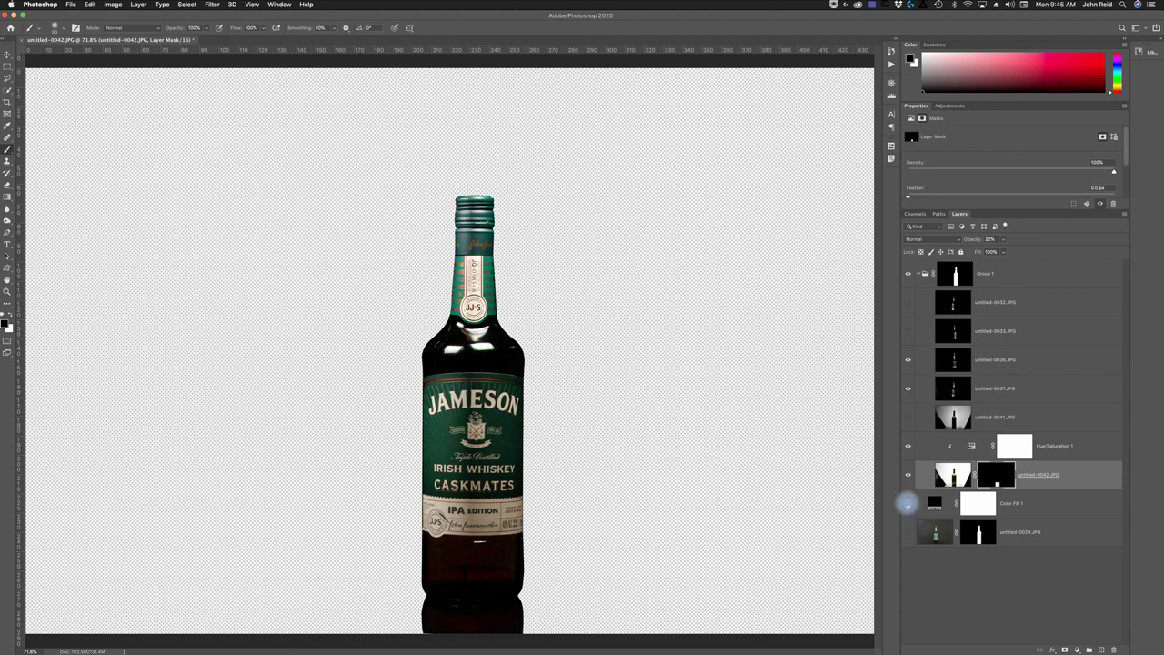
left_click(908, 503)
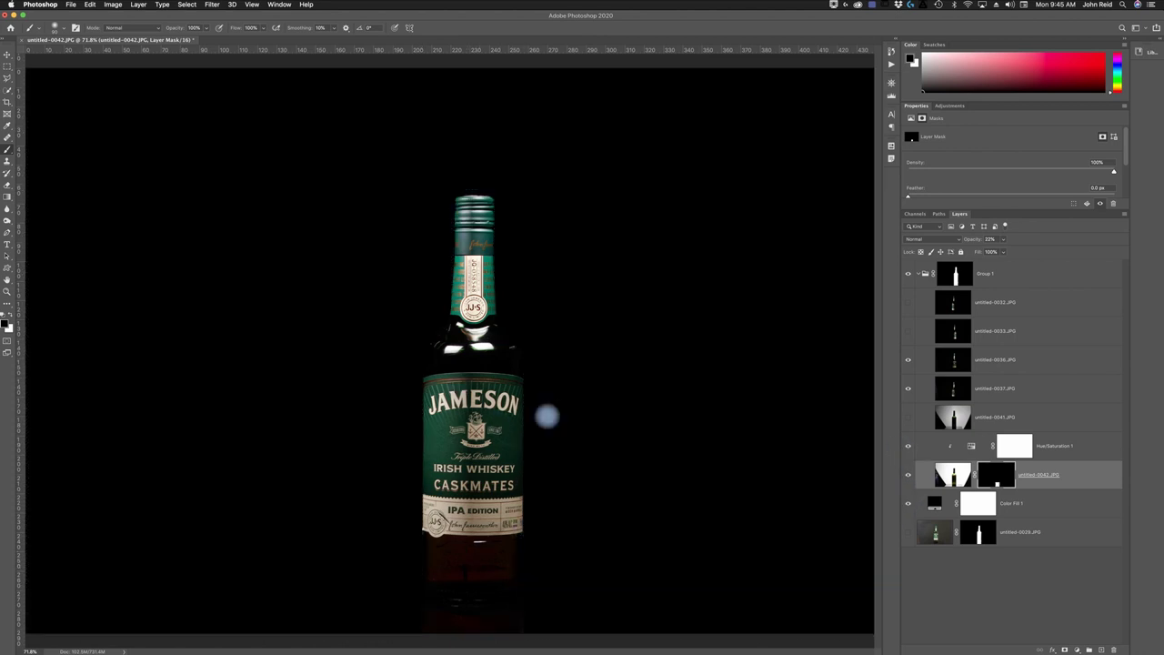
Show the untitled-0041 layer and inspect it alone, with and without the Group 1 bottle mask, before restoring all the other layers
left_click(908, 417)
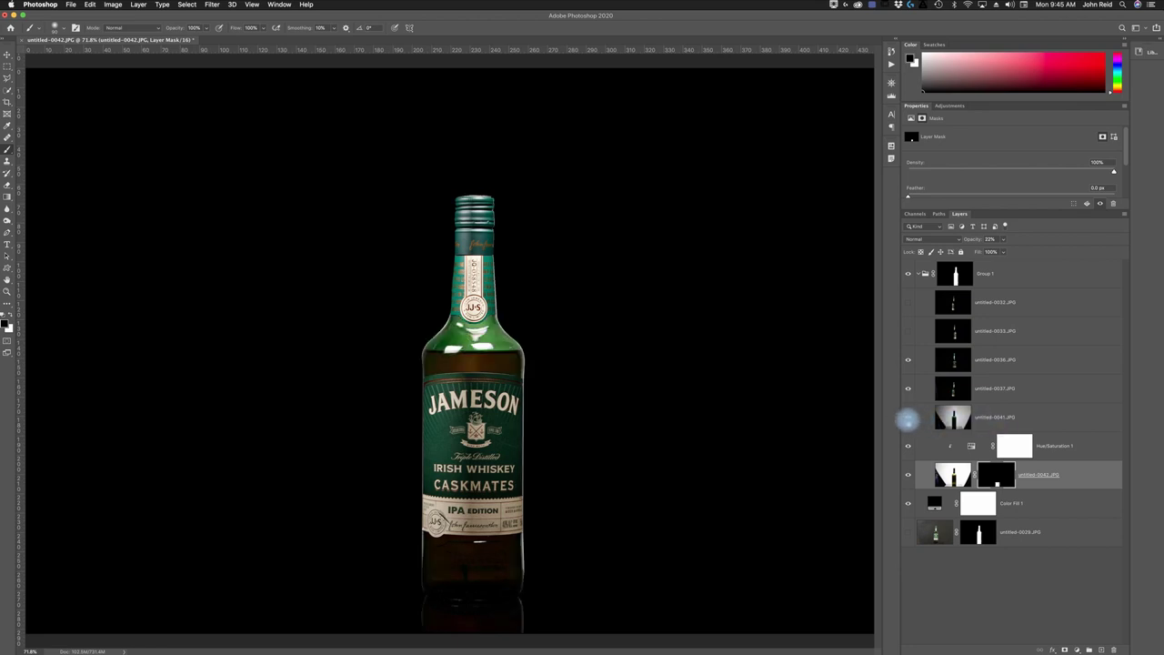
left_click(907, 418, "alt")
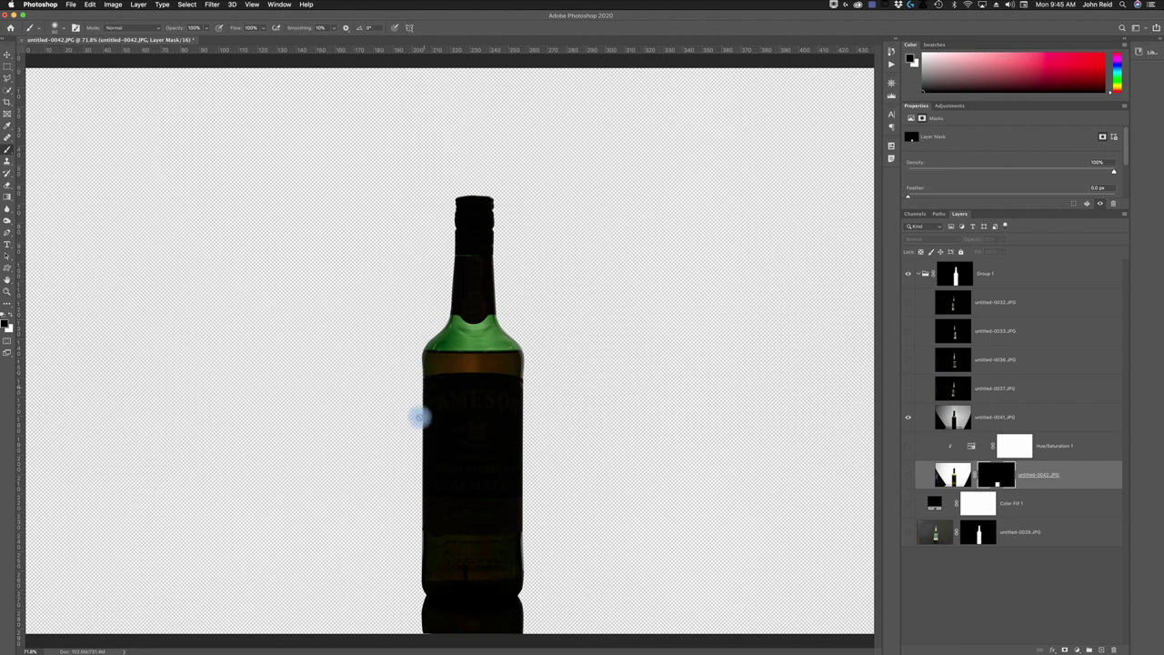
left_click(906, 417, "alt")
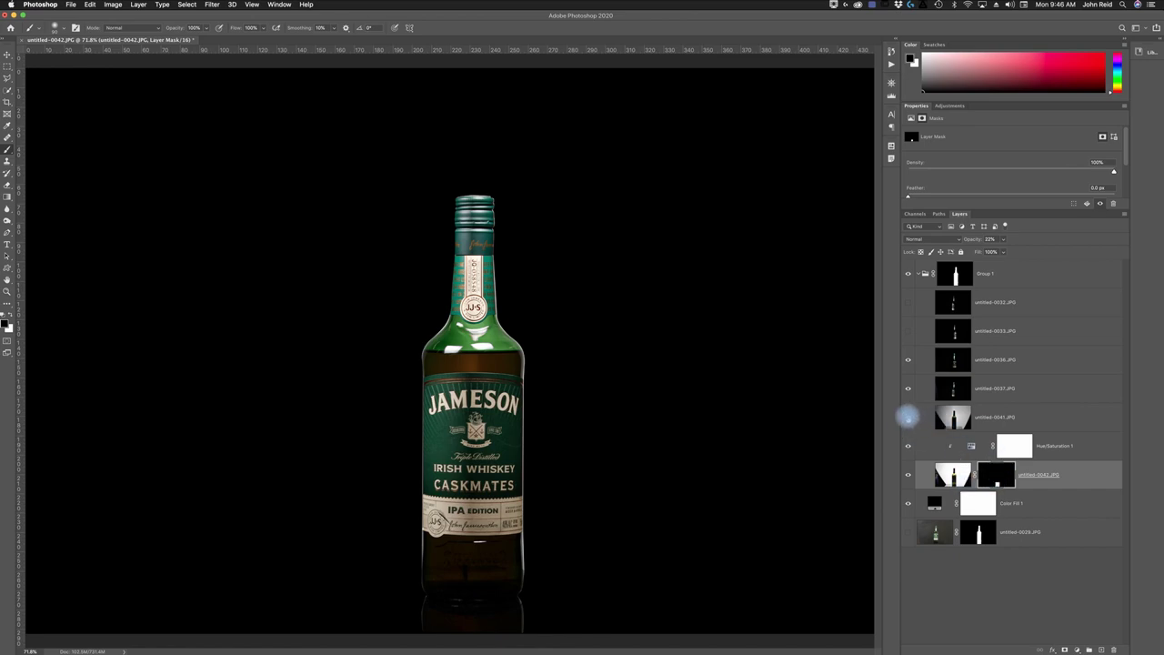
left_click(907, 416, "alt")
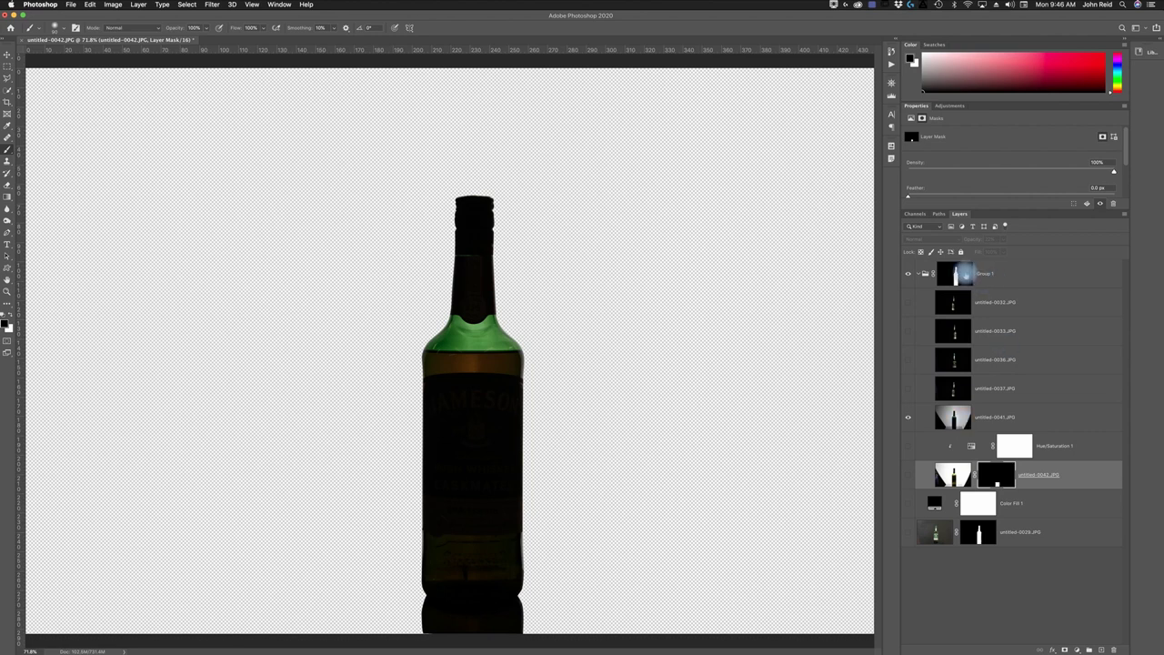
left_click(955, 273, "shift")
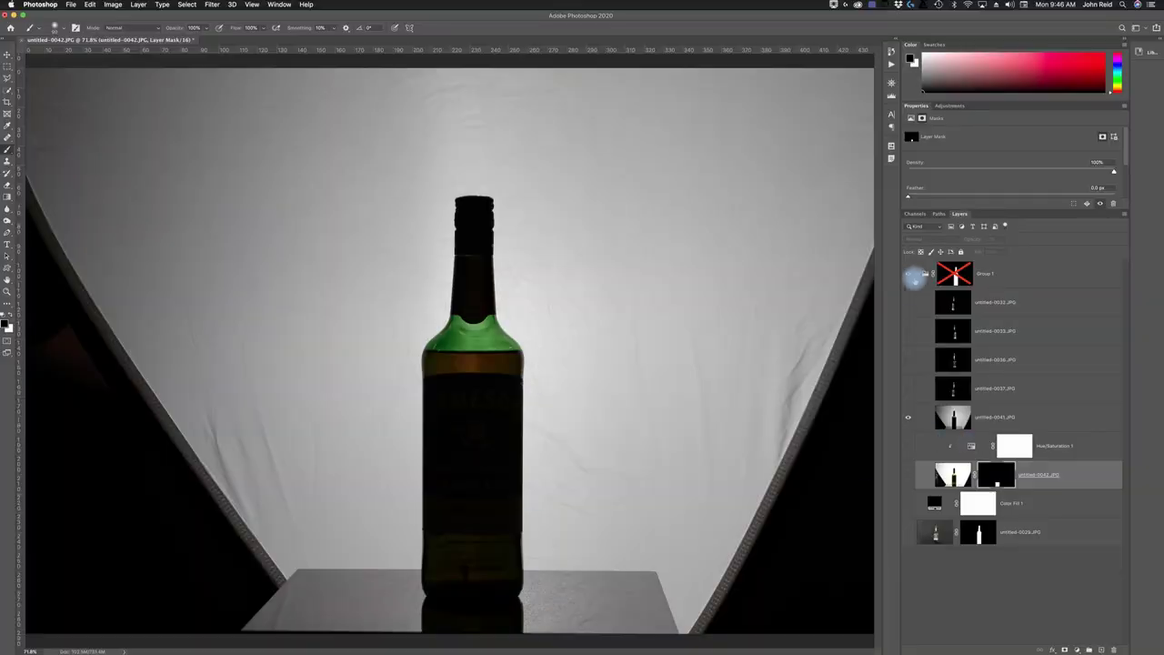
left_click(954, 273, "shift")
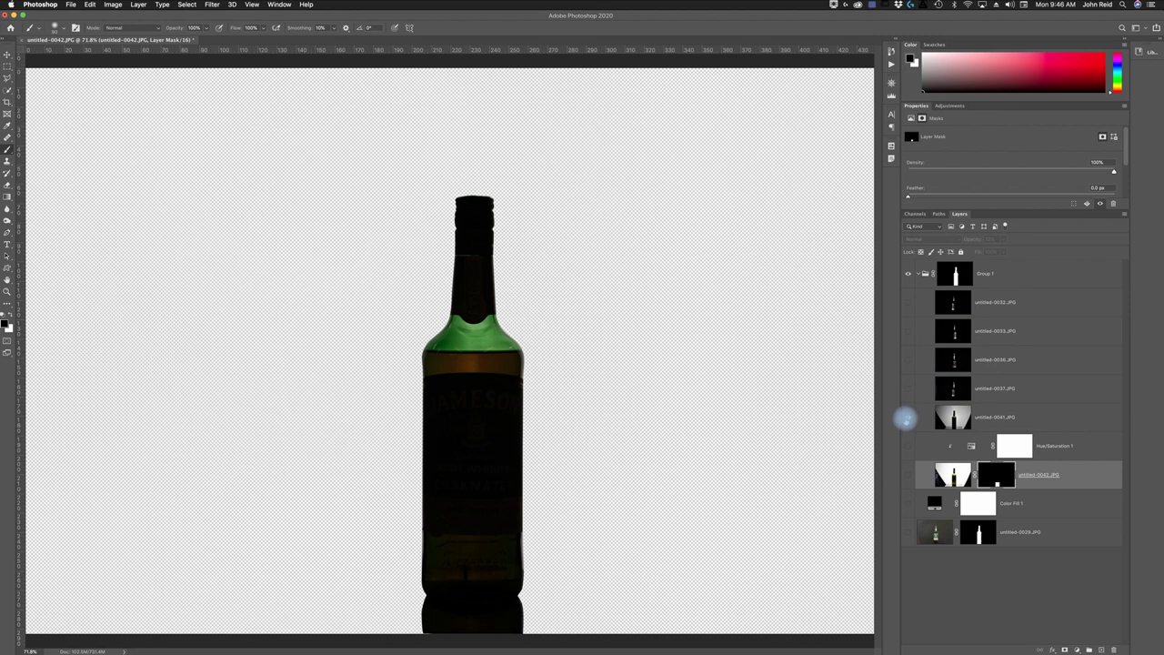
left_click(907, 417)
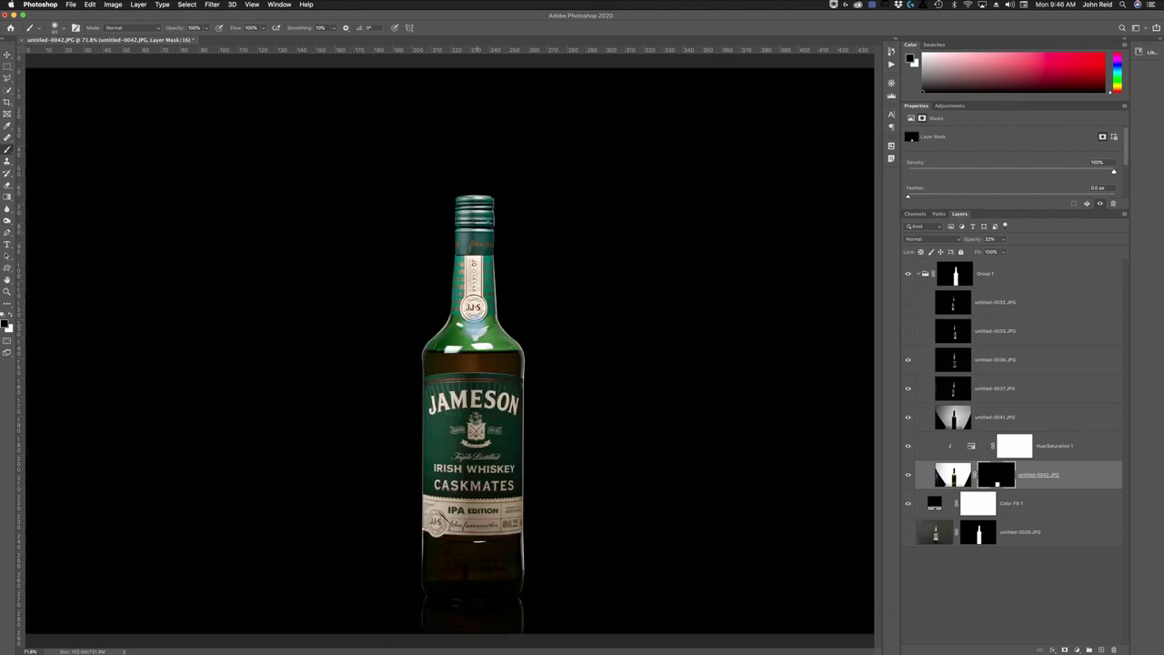
mouse_move(499, 202)
left_mouse_down()
mouse_move(503, 309)
mouse_move(527, 409)
mouse_move(518, 549)
left_mouse_up()
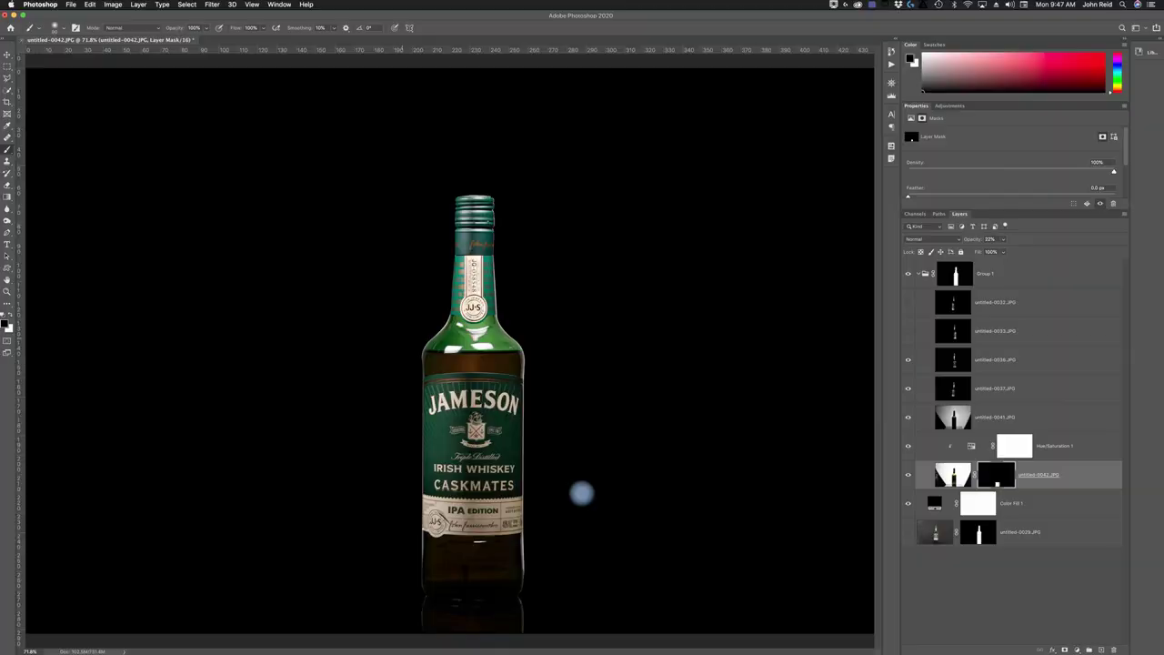
Duplicate the Color Fill 1 layer and recolor the copy with the dark amber sampled from the whiskey above the label
left_click(1025, 506)
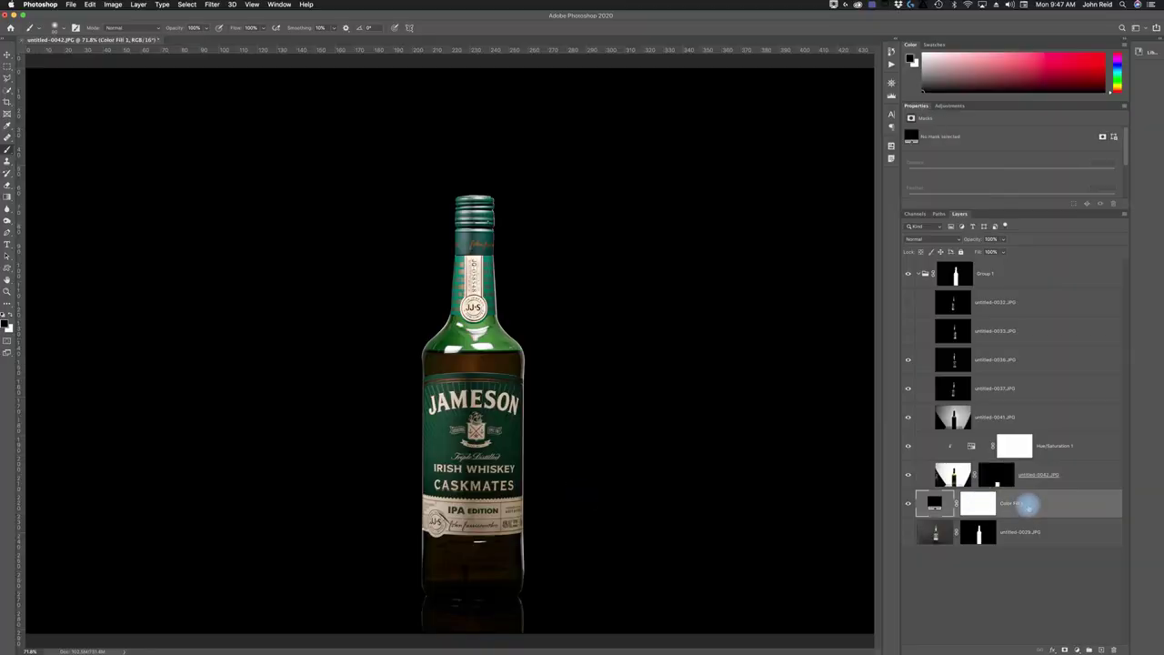
key("super+j")
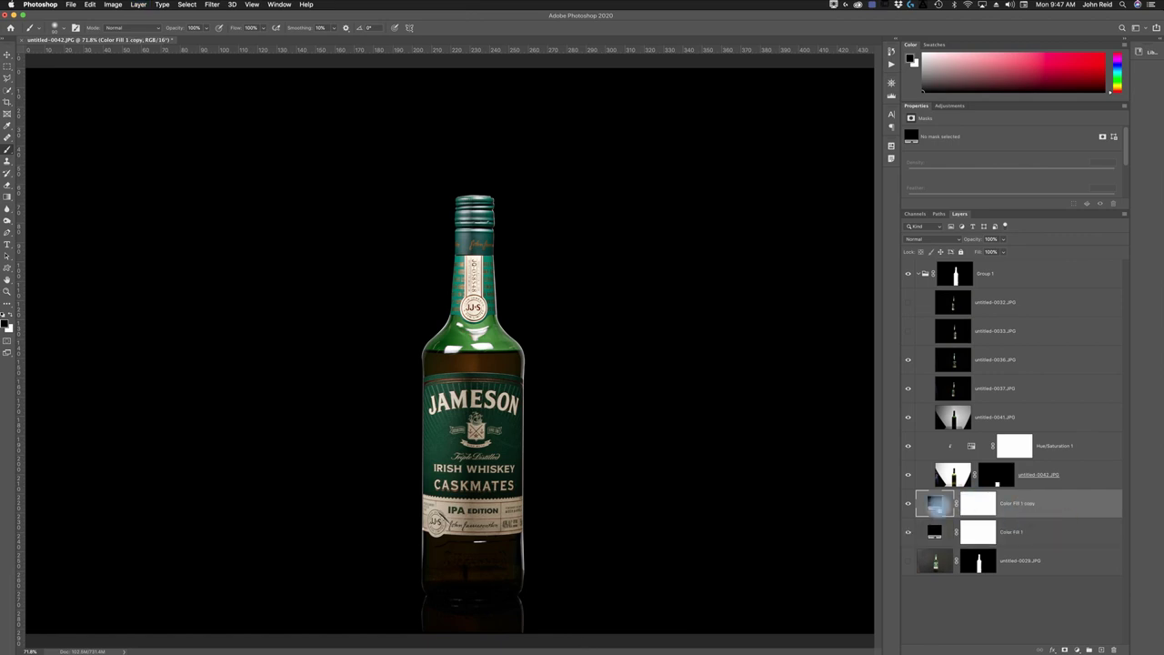
double_click(935, 503)
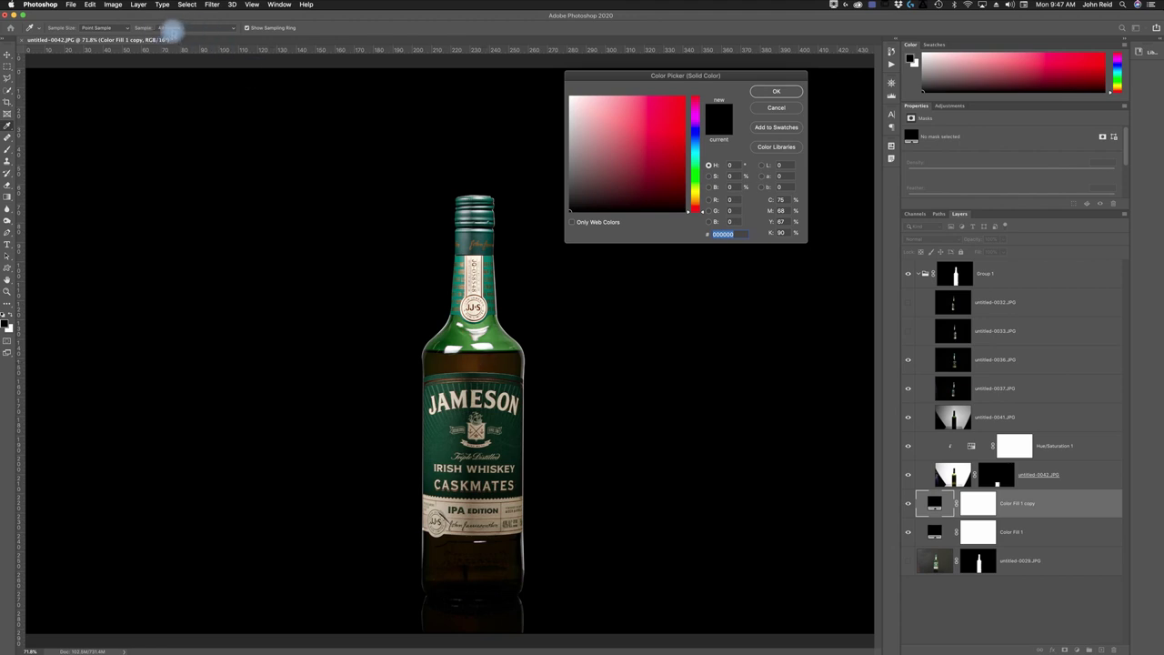
left_click(473, 362)
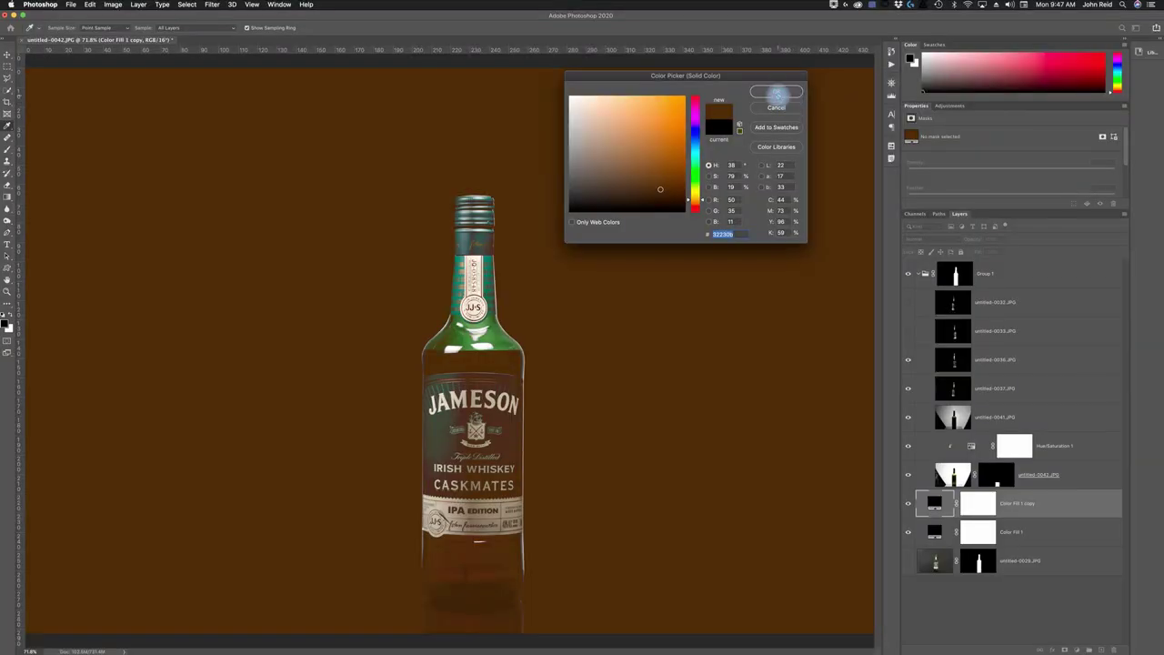
left_click(777, 92)
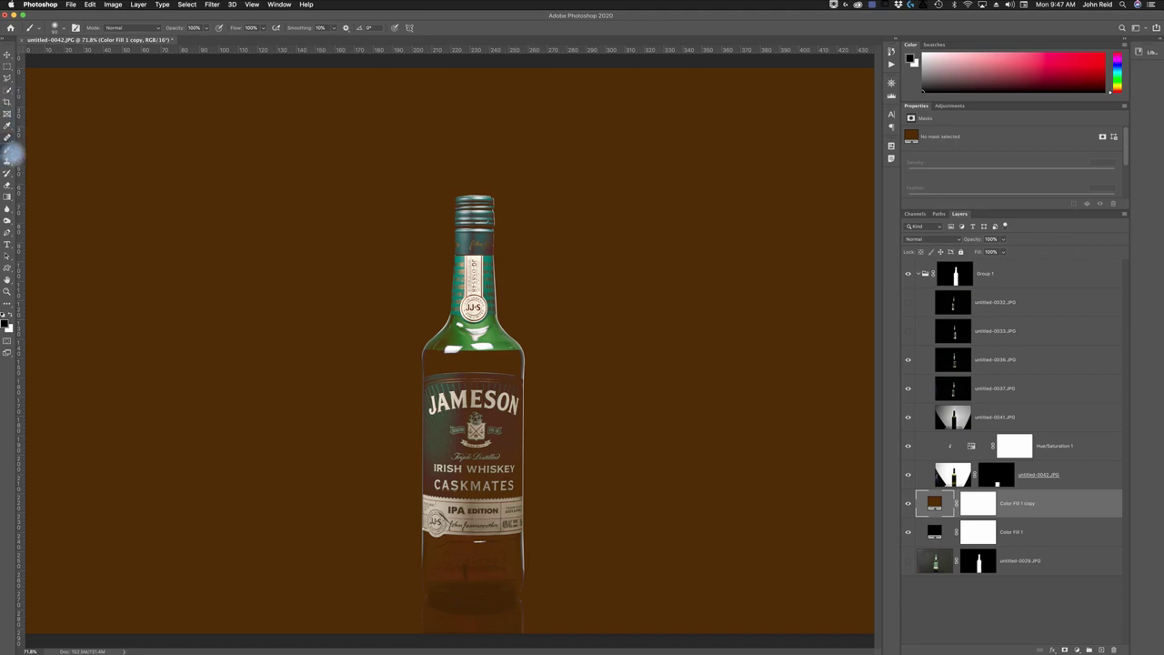
Apply a black-to-white radial gradient to the Color Fill 1 copy mask, centered on the bottle's label and redrawn to spread well past the bottle
left_click(7, 199)
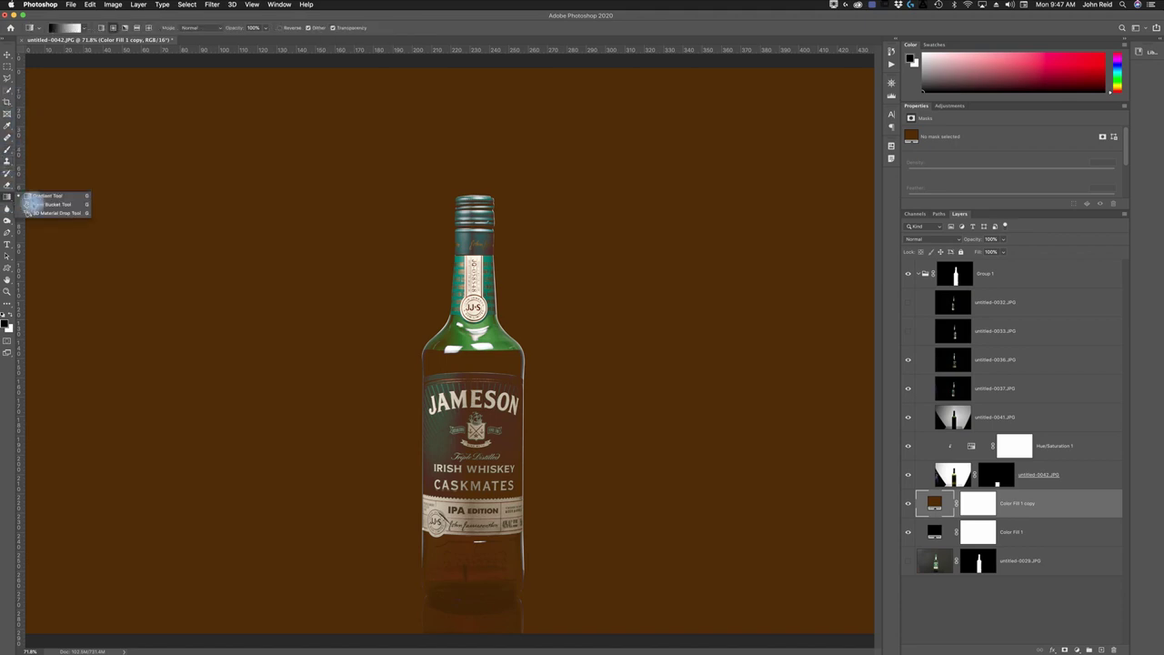
left_click(47, 196)
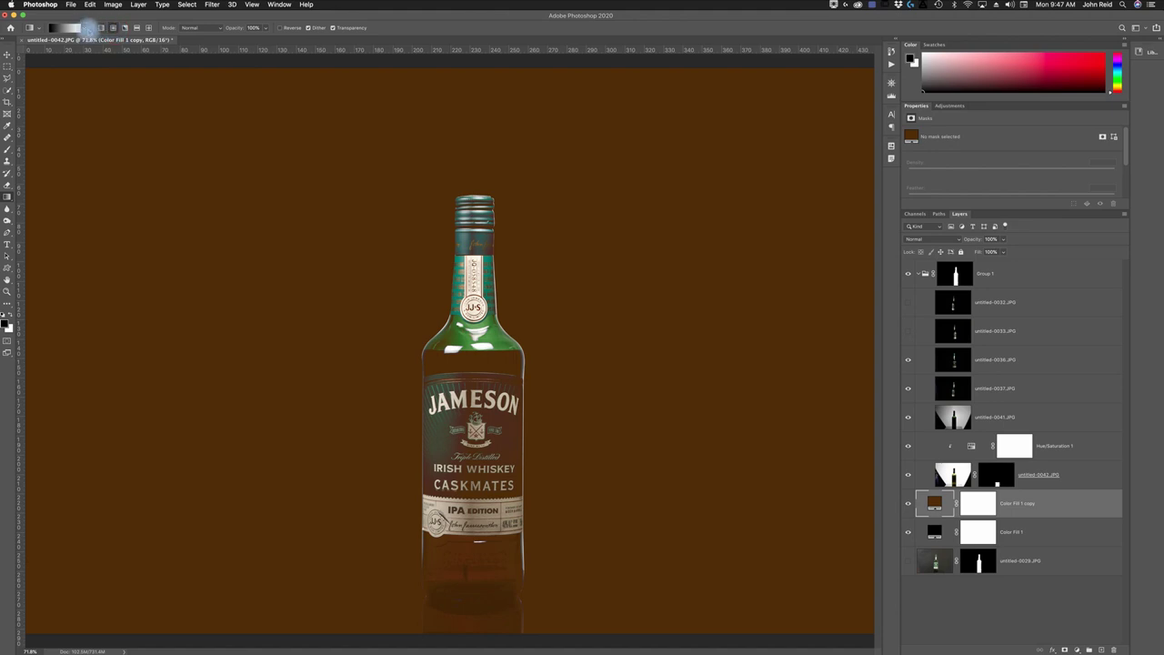
left_click(86, 27)
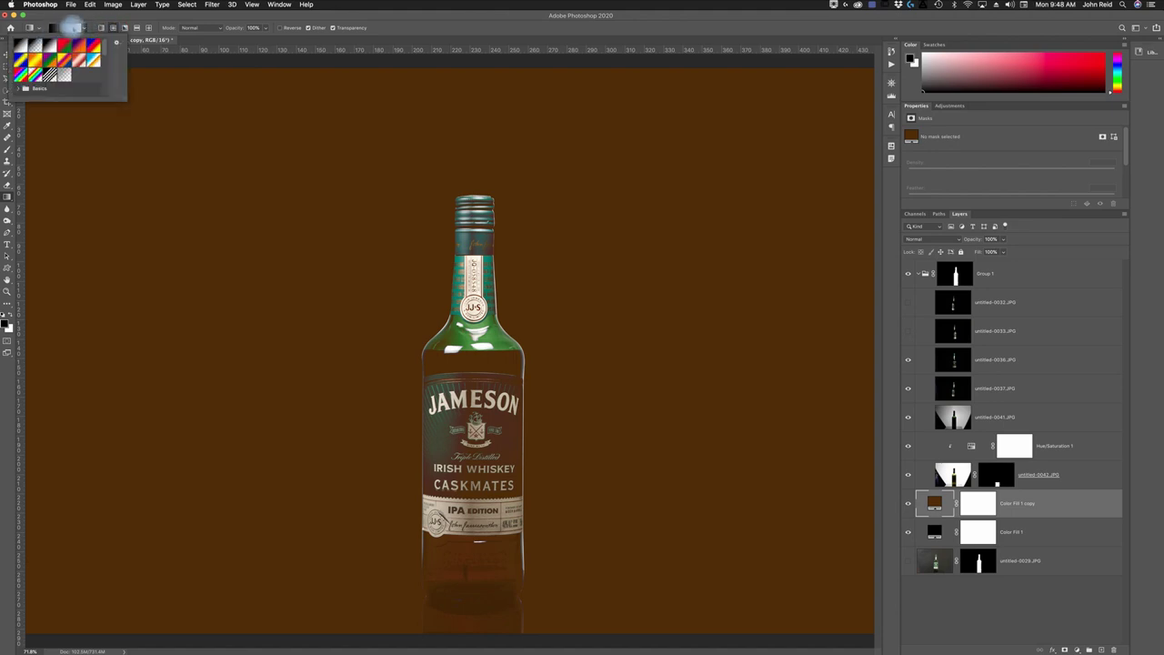
left_click(86, 27)
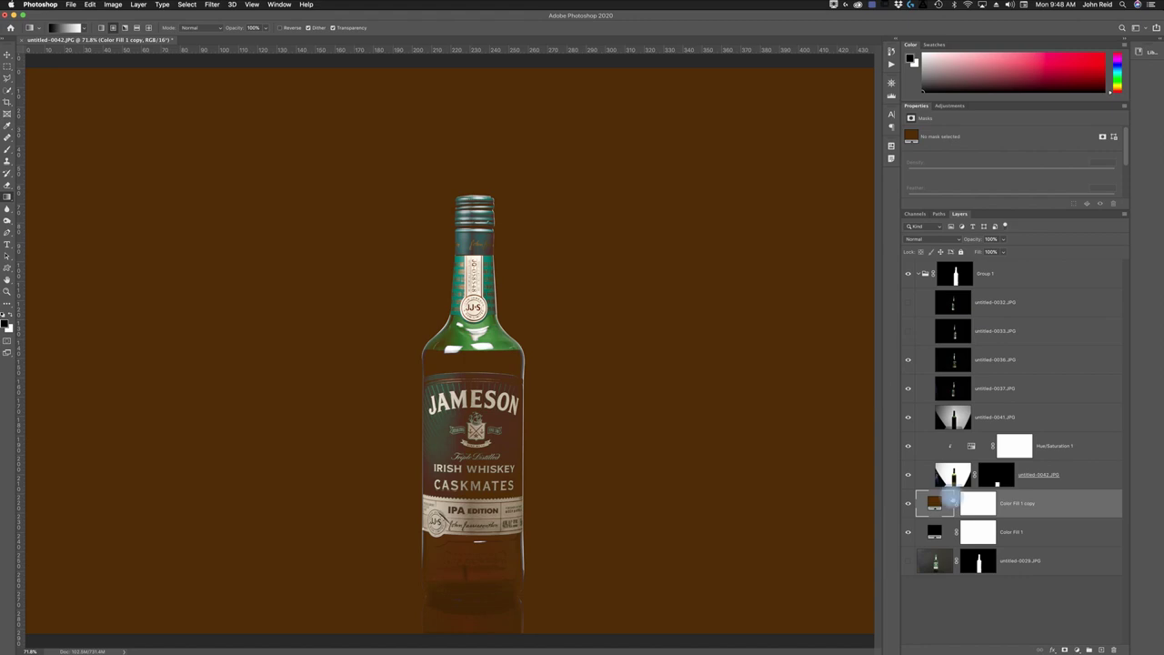
left_click(978, 505)
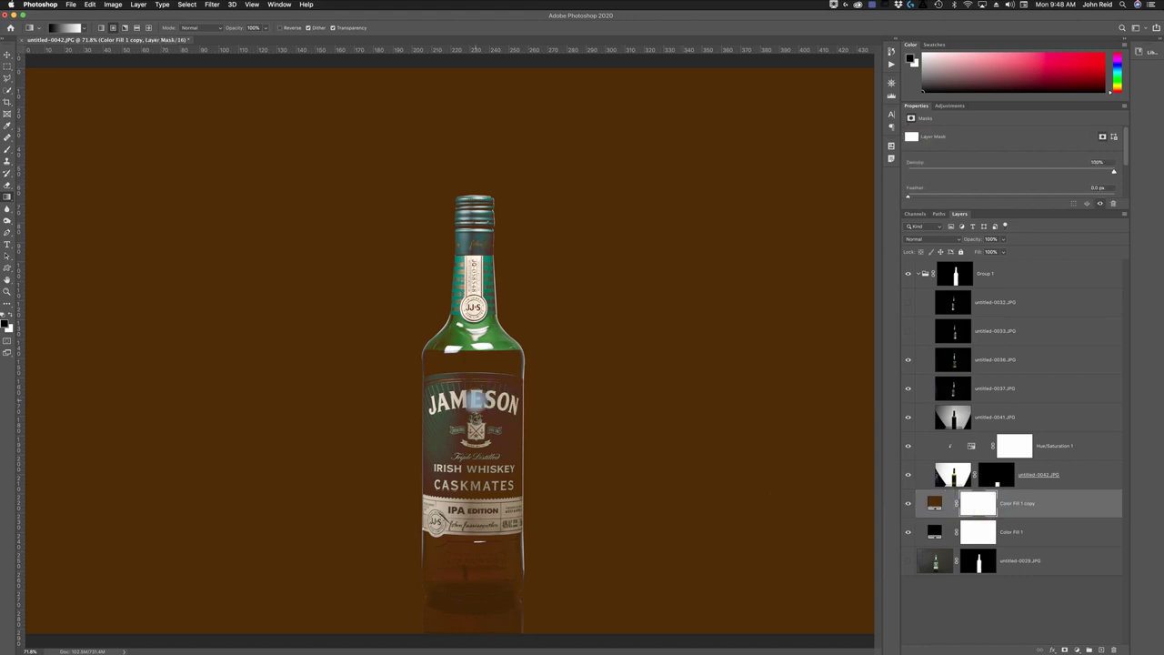
left_click_drag(470, 399, 641, 378)
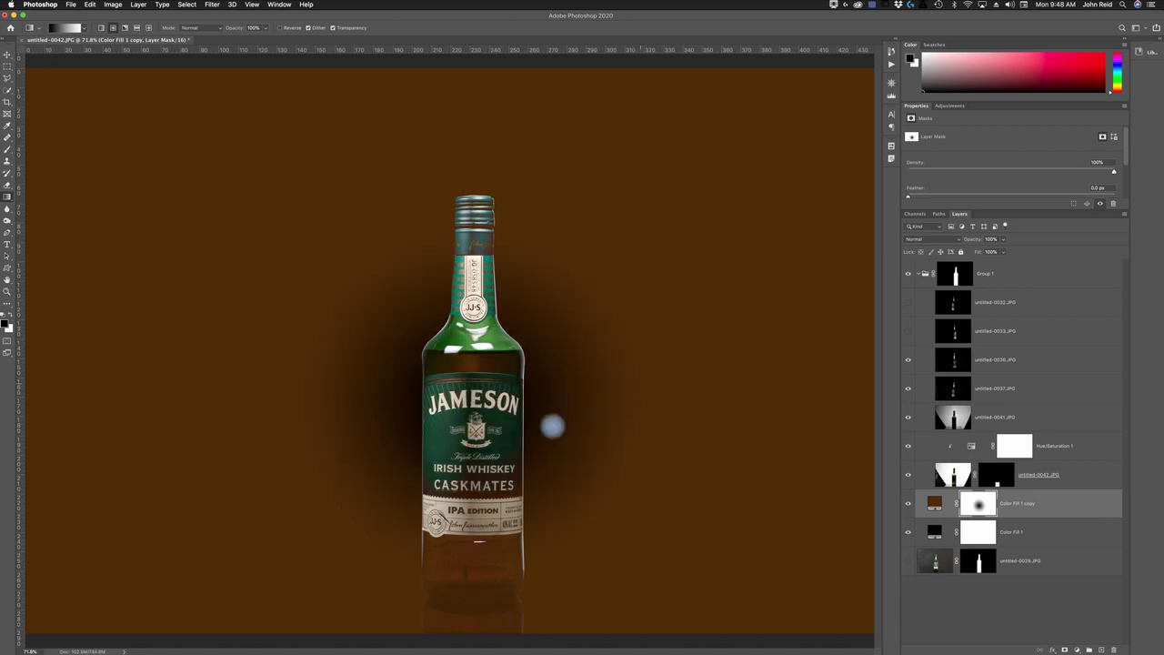
left_click_drag(478, 418, 655, 421)
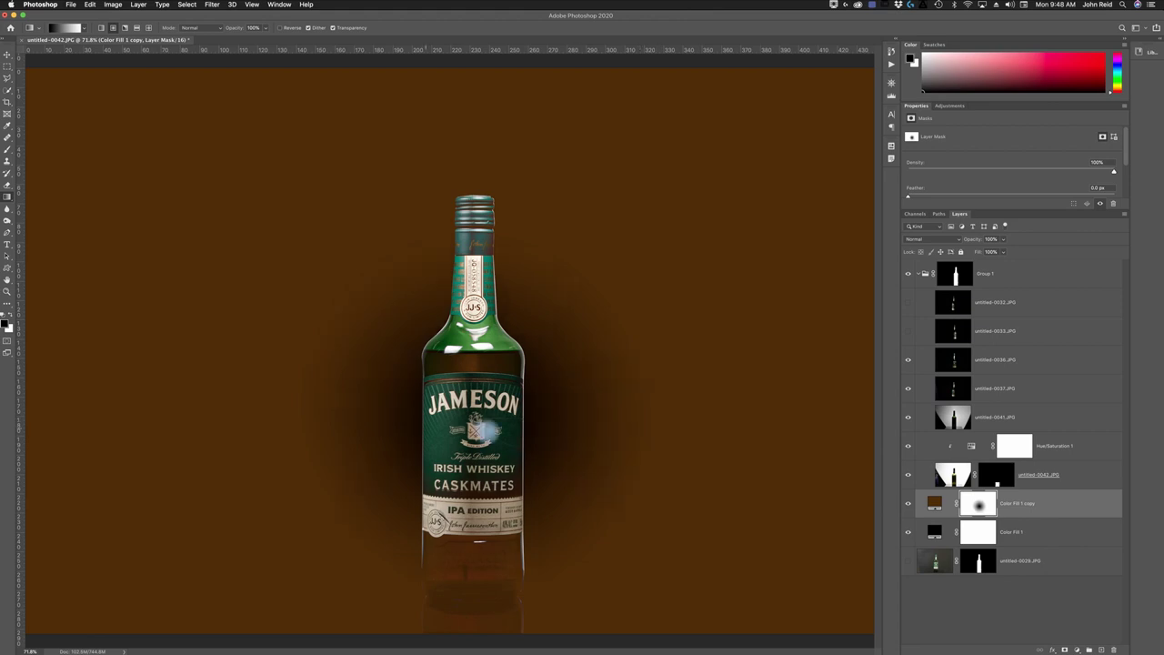
left_click_drag(480, 422, 711, 328)
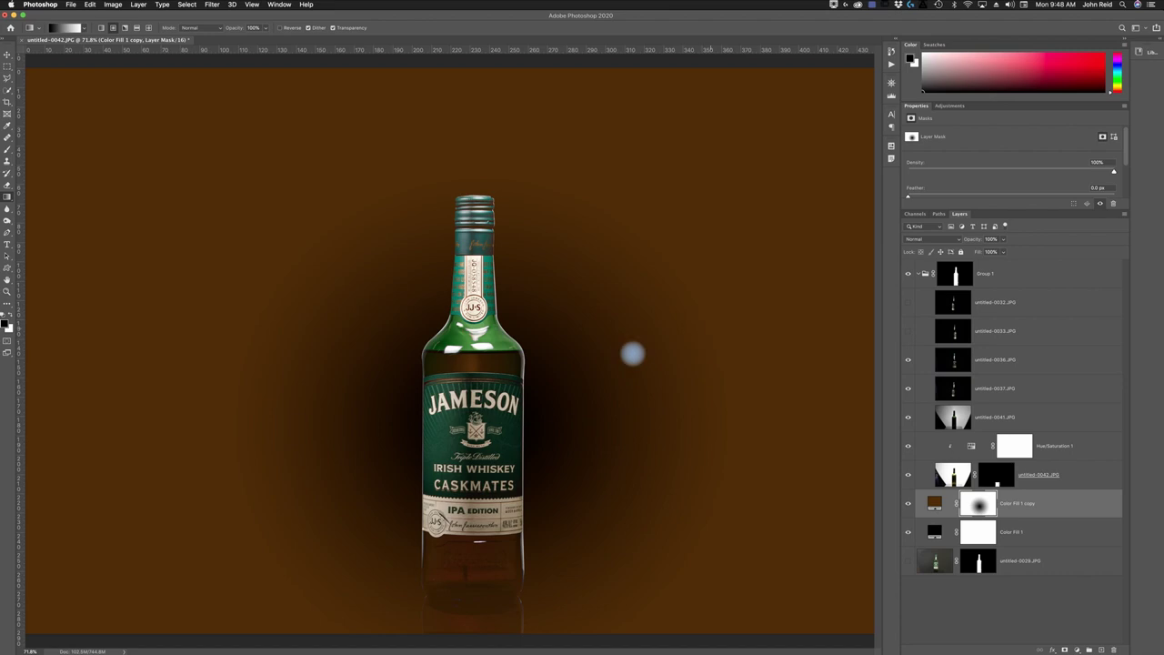
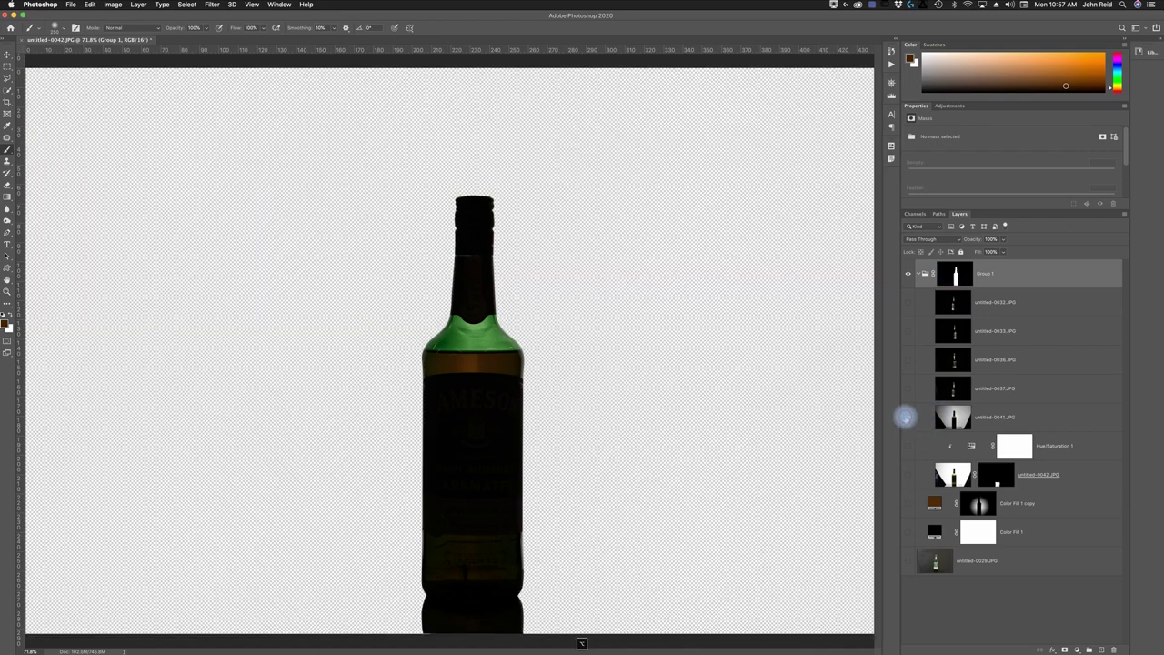
Restore the other layers, hide untitled-0041, and toggle untitled-0042 to compare the glow in the bottle's base
left_click(907, 417)
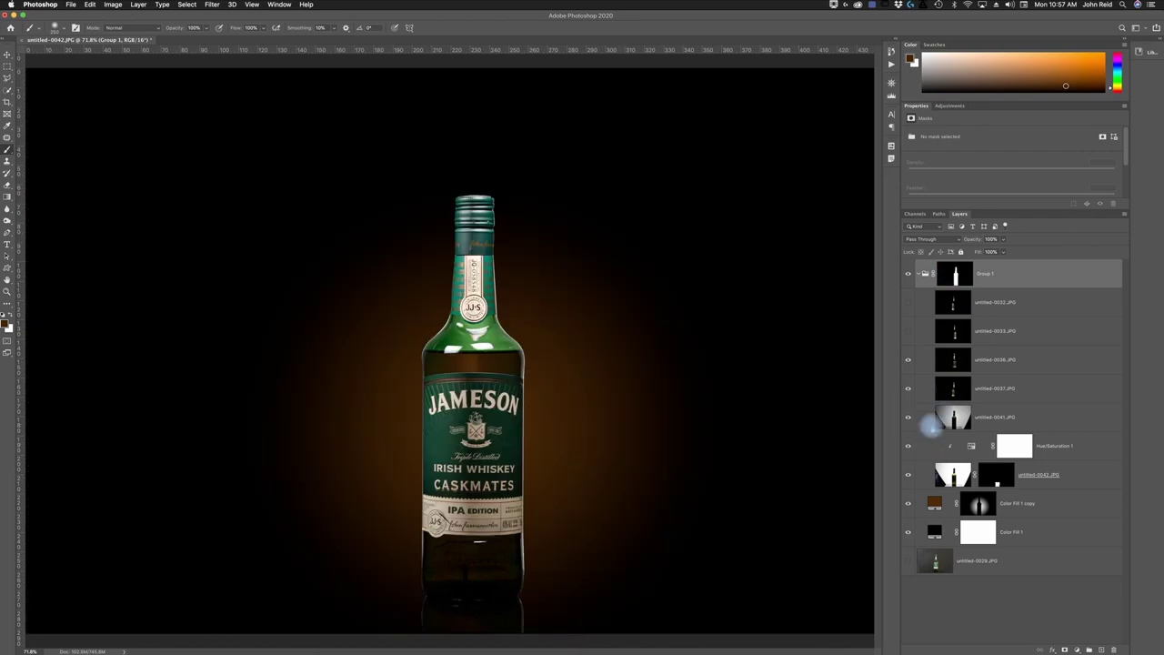
left_click(907, 416)
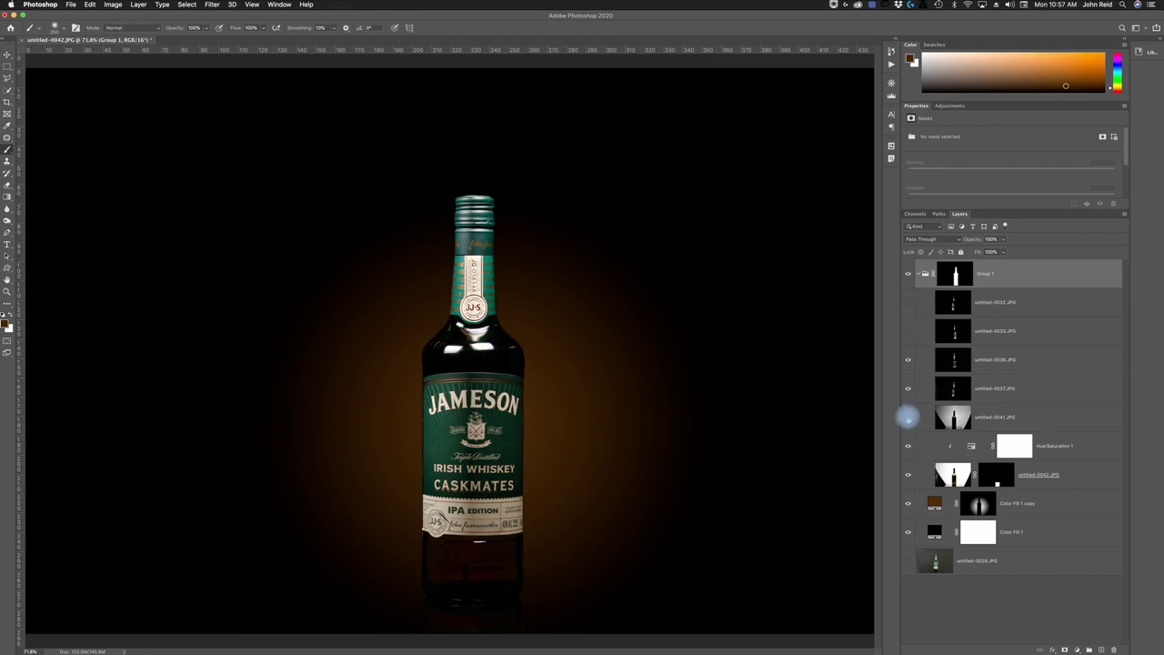
key("v")
left_click(462, 551)
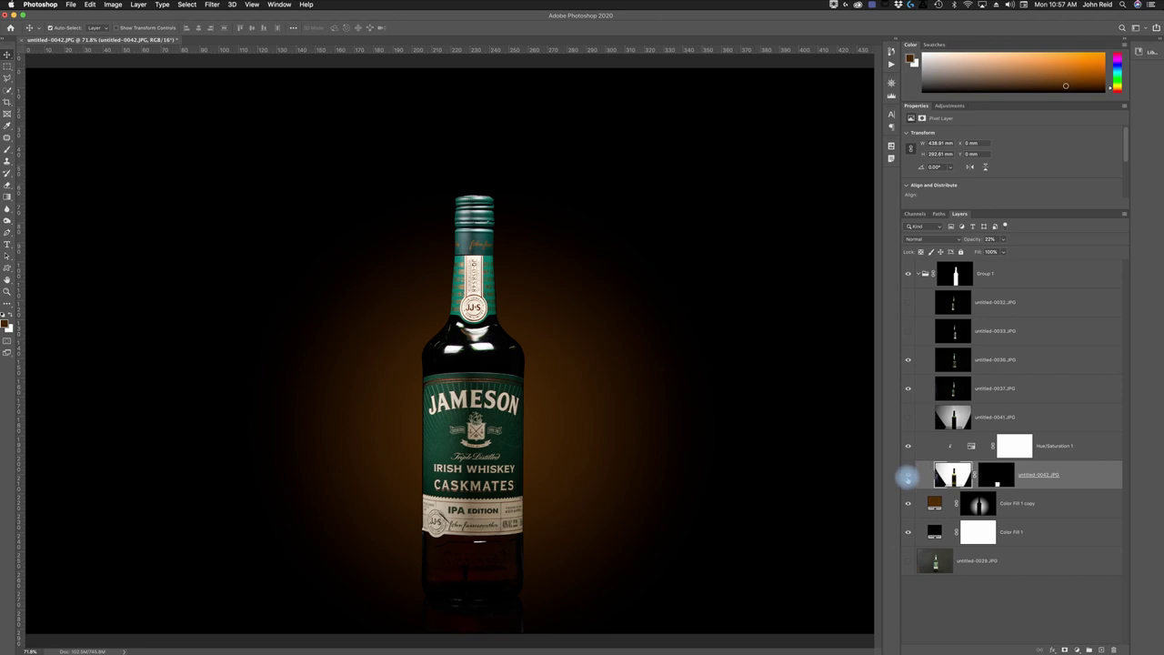
left_click(907, 479)
left_click(907, 478)
left_click(906, 478)
left_click(907, 476)
Show and select the untitled-0041 layer, toggling it off and on to compare its backlight in the bottle's shoulders
left_click(907, 420)
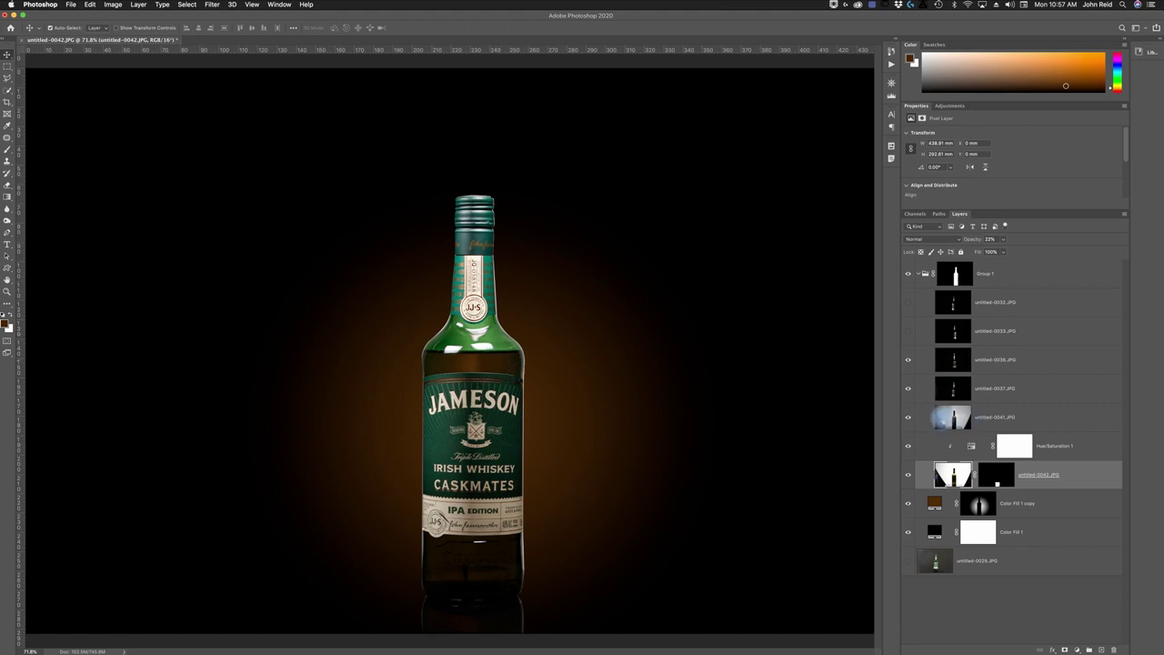
left_click(986, 416)
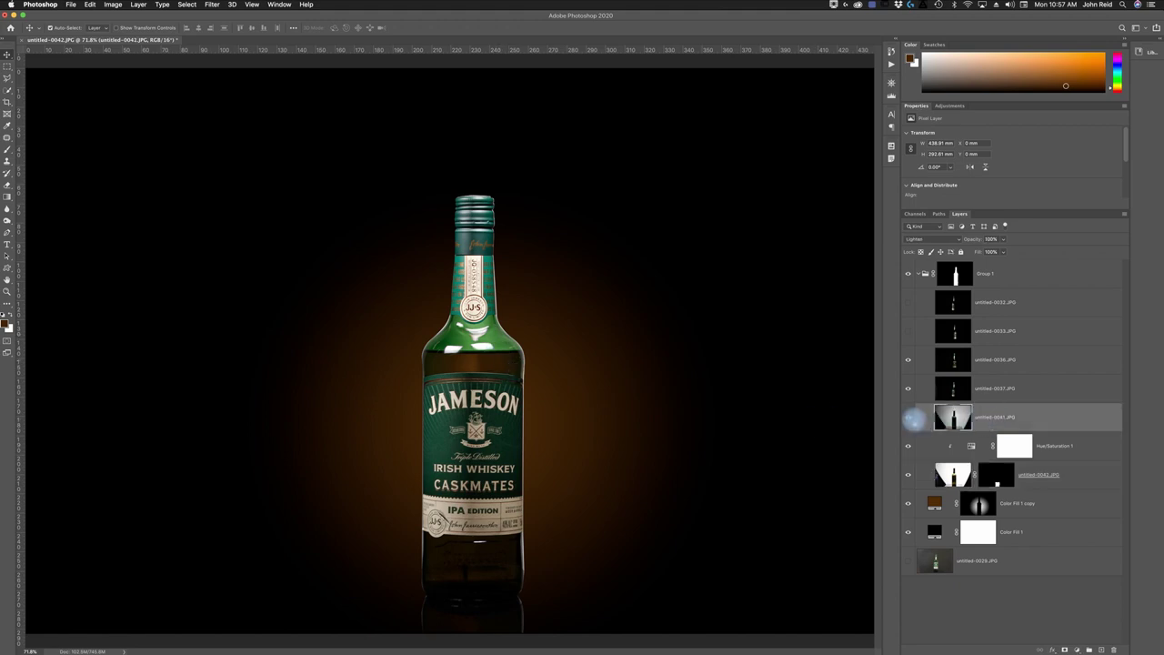
left_click(910, 417)
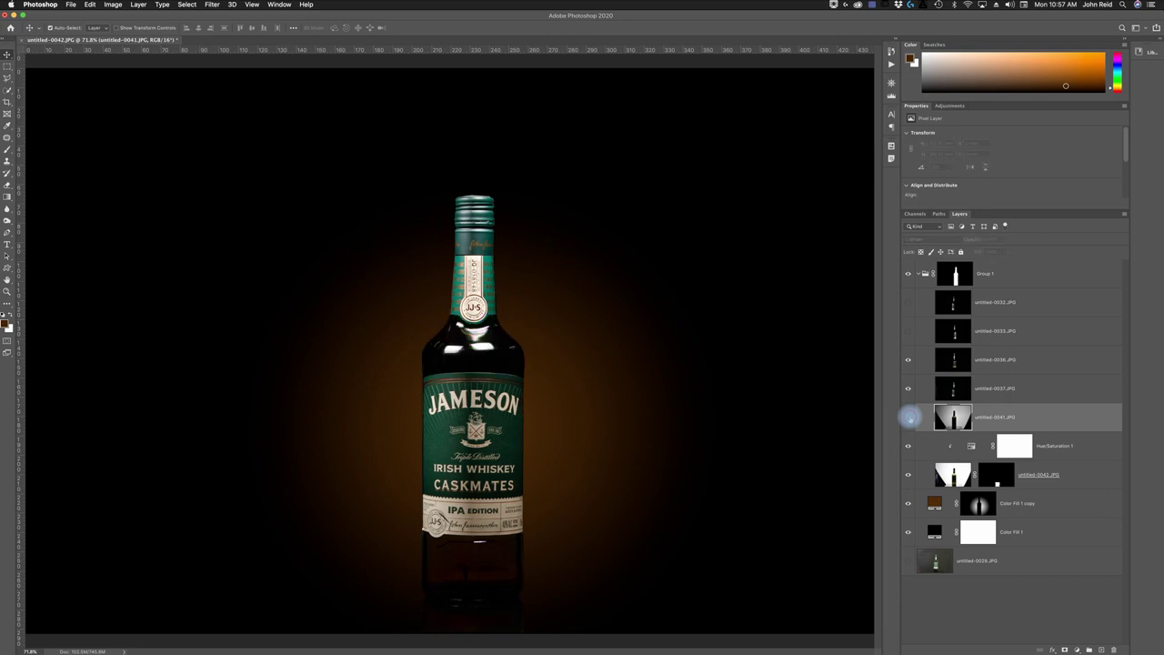
left_click(911, 417)
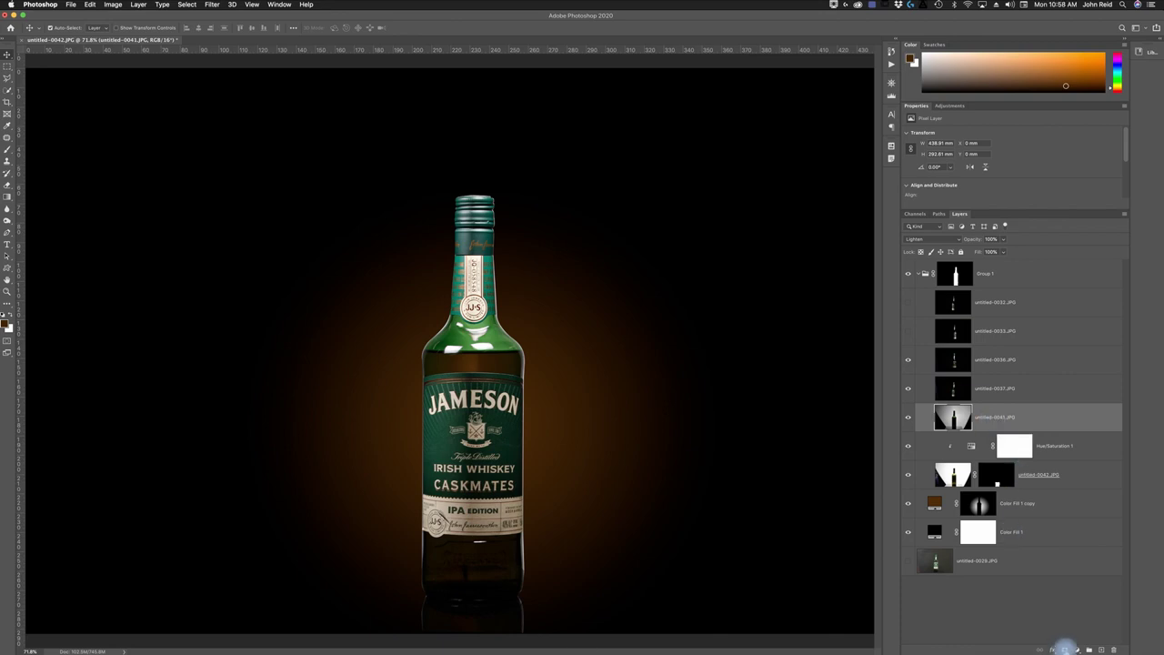
Add a black mask to untitled-0041 and paint the green shoulders back in with a soft round brush in white
left_click(1064, 649, "alt")
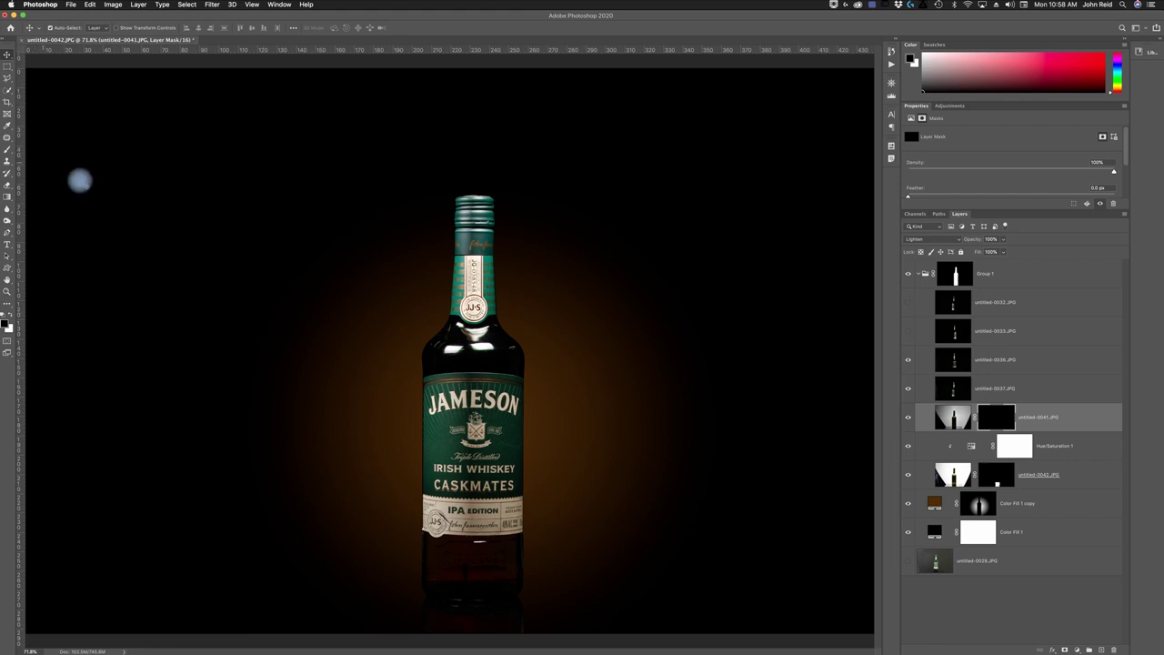
key("b")
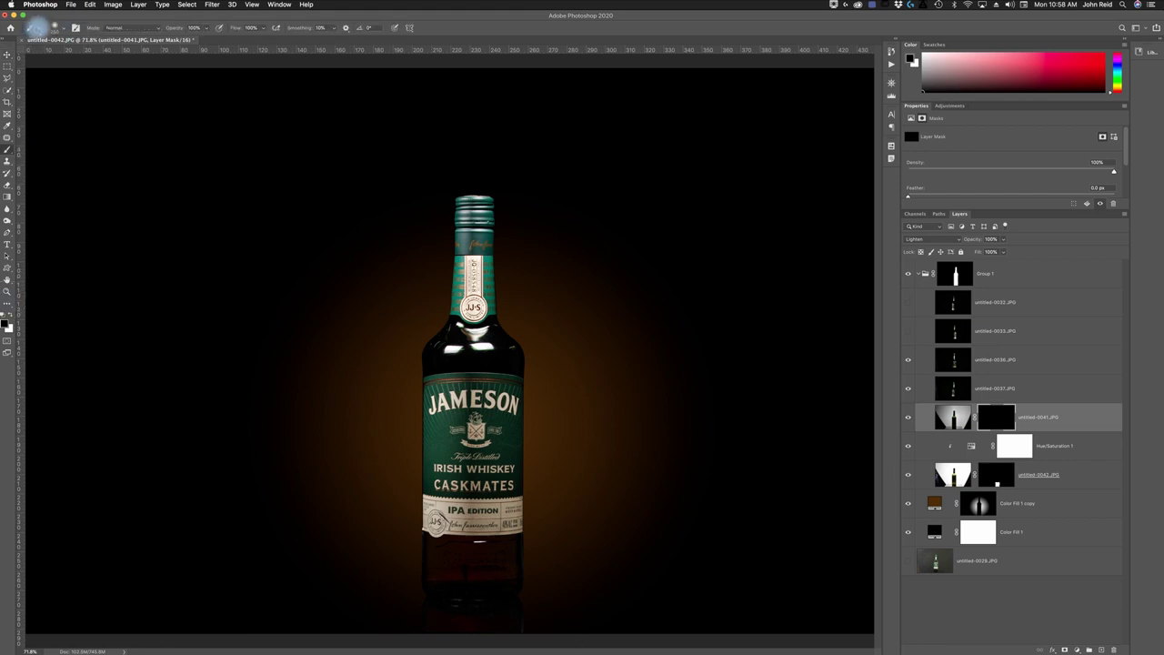
left_click(36, 29)
left_click(56, 28)
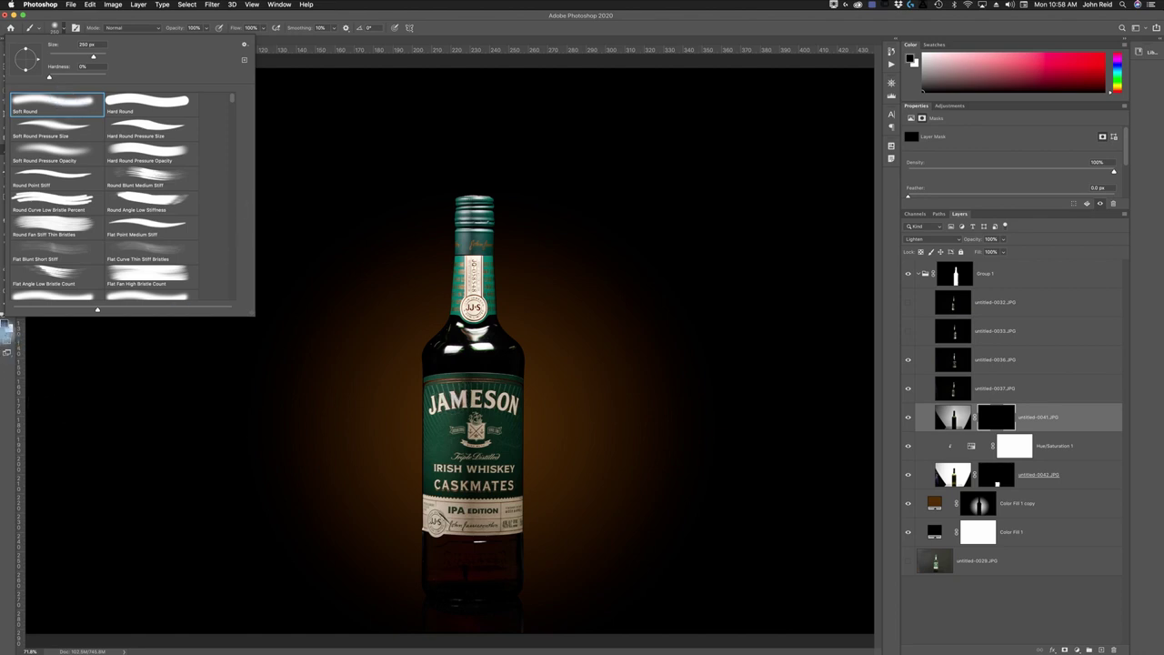
left_click(9, 328)
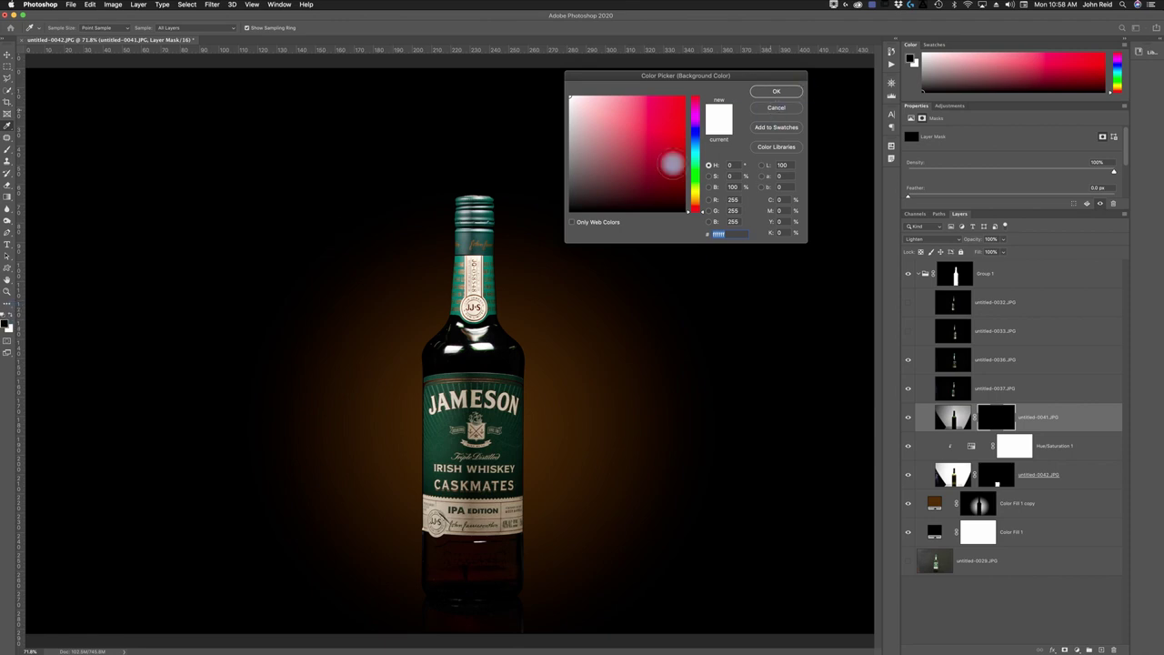
key("Return")
key("x")
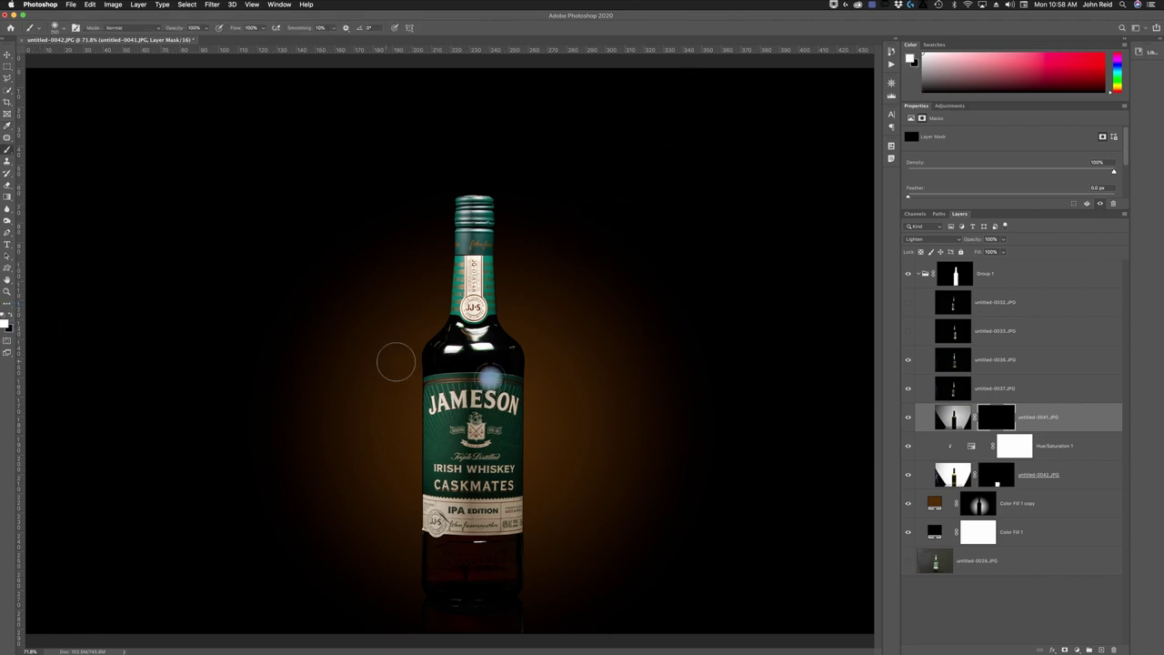
mouse_move(460, 372)
left_mouse_down()
mouse_move(462, 336)
mouse_move(482, 368)
mouse_move(473, 332)
mouse_move(509, 382)
mouse_move(504, 356)
mouse_move(450, 334)
mouse_move(439, 372)
mouse_move(452, 359)
mouse_move(482, 367)
mouse_move(543, 400)
mouse_move(584, 384)
mouse_move(563, 378)
mouse_move(534, 323)
mouse_move(513, 320)
mouse_move(507, 305)
mouse_move(528, 333)
mouse_move(537, 382)
mouse_move(527, 338)
left_mouse_up()
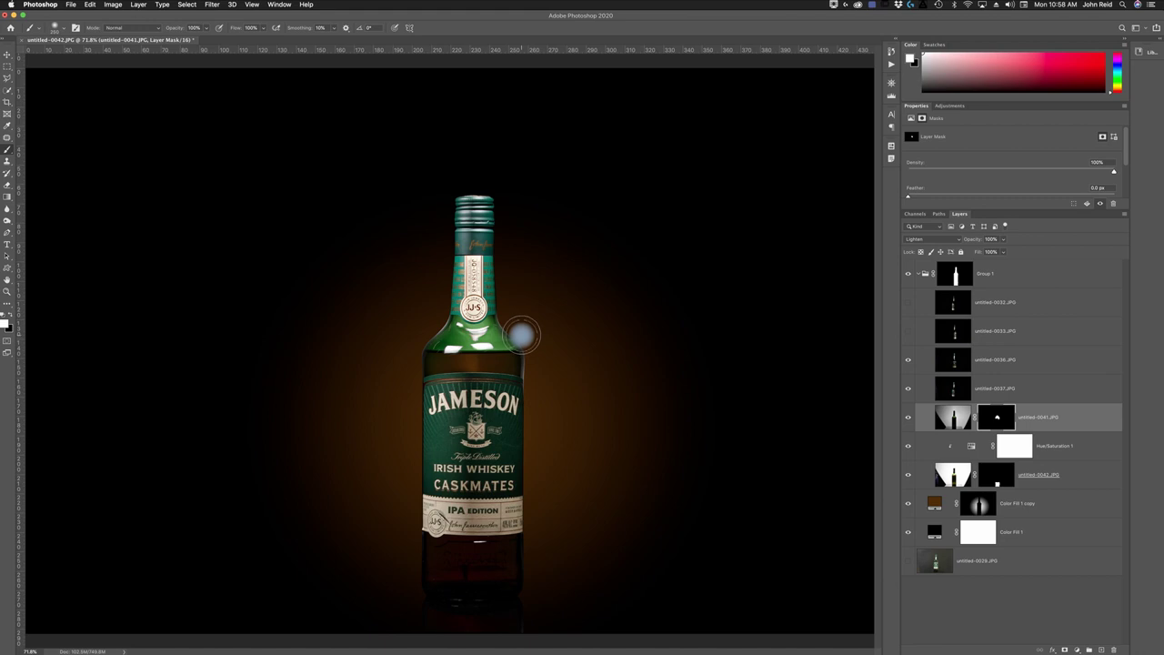
mouse_move(522, 337)
left_mouse_down()
mouse_move(523, 322)
mouse_move(505, 308)
mouse_move(535, 343)
mouse_move(540, 386)
mouse_move(539, 377)
mouse_move(407, 397)
mouse_move(401, 349)
mouse_move(438, 303)
mouse_move(406, 345)
mouse_move(406, 372)
mouse_move(365, 466)
mouse_move(531, 493)
mouse_move(556, 468)
mouse_move(527, 462)
left_mouse_up()
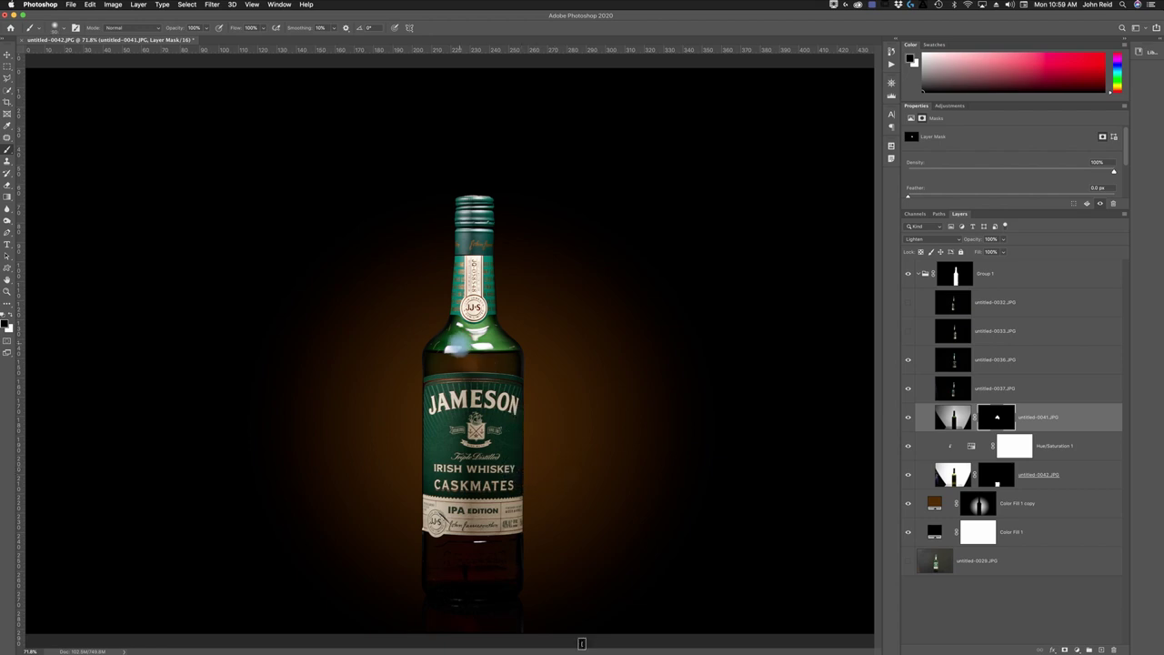
Refine the untitled-0041 mask around the bottle's shoulders and neck edge, alternating black and white brush strokes
key("x")
left_click_drag(455, 353, 446, 323)
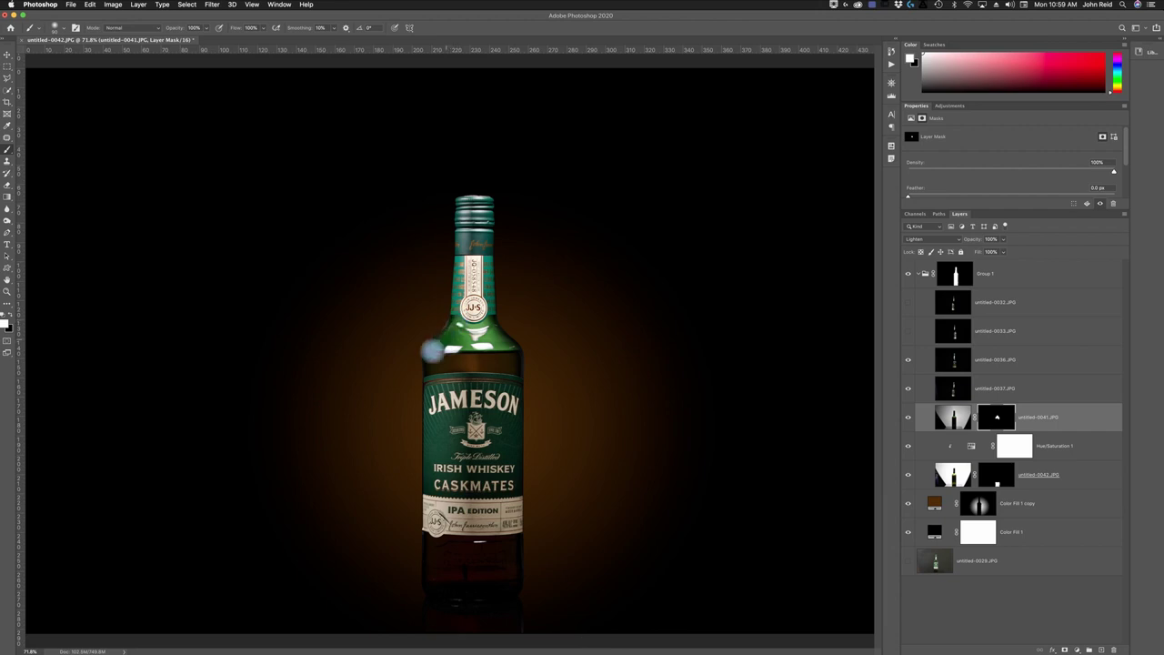
mouse_move(434, 362)
left_mouse_down()
mouse_move(505, 353)
mouse_move(491, 327)
left_mouse_up()
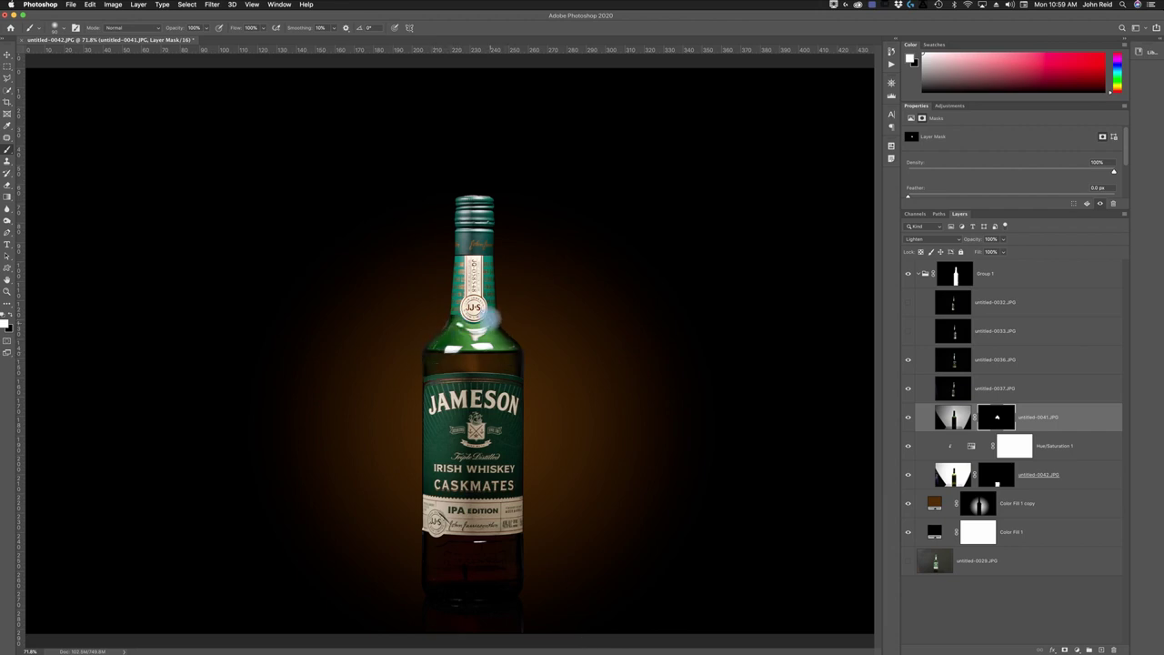
mouse_move(510, 350)
left_mouse_down()
mouse_move(515, 369)
mouse_move(493, 393)
mouse_move(492, 383)
left_mouse_up()
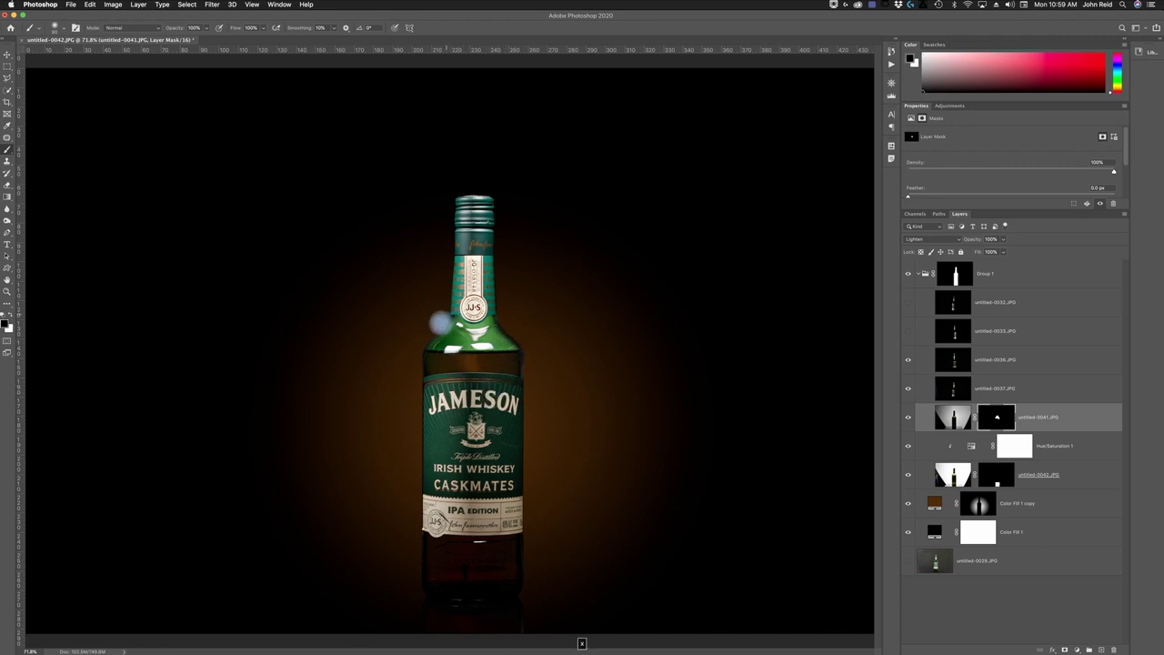
left_click_drag(435, 324, 451, 313)
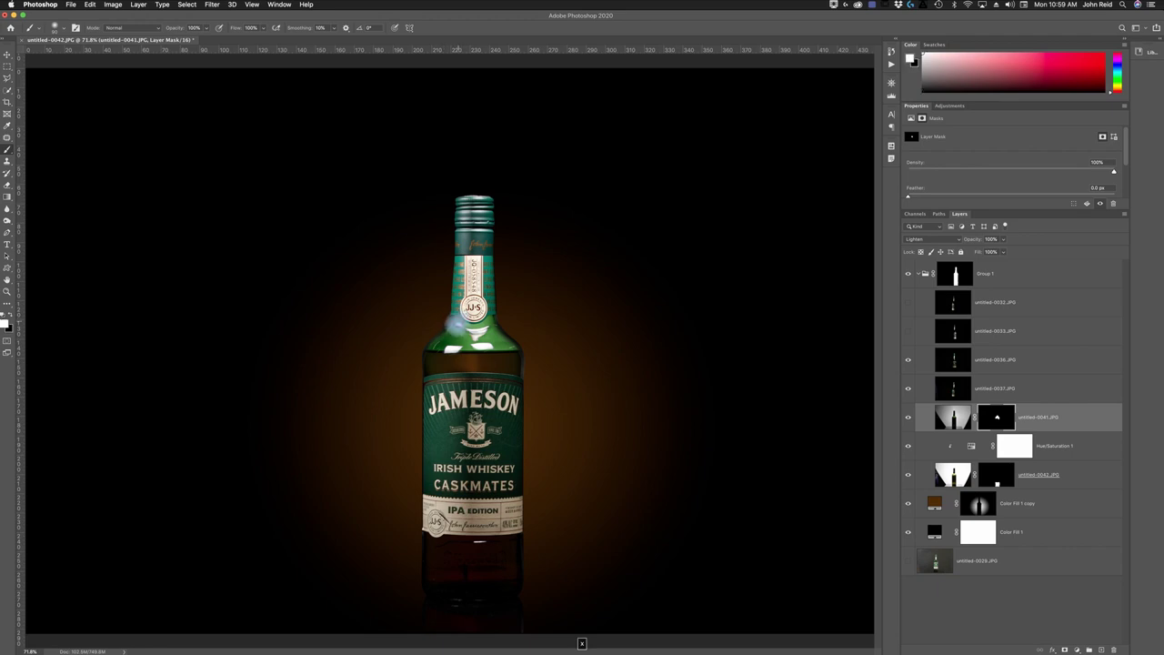
left_click_drag(451, 353, 474, 339)
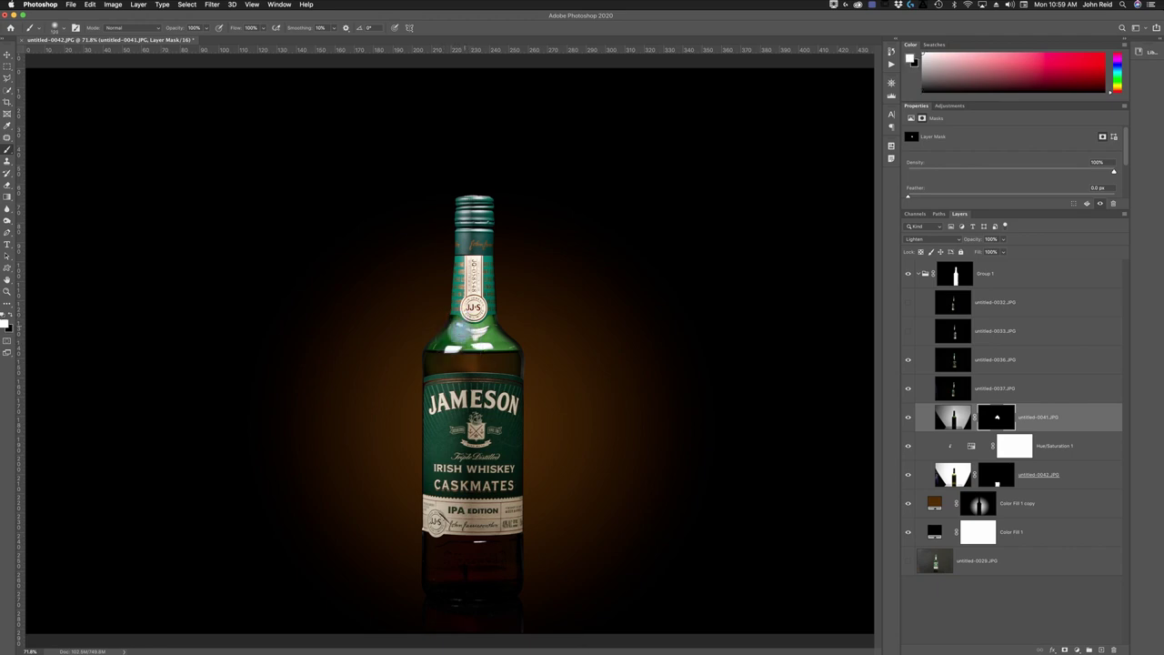
left_click_drag(452, 343, 436, 308)
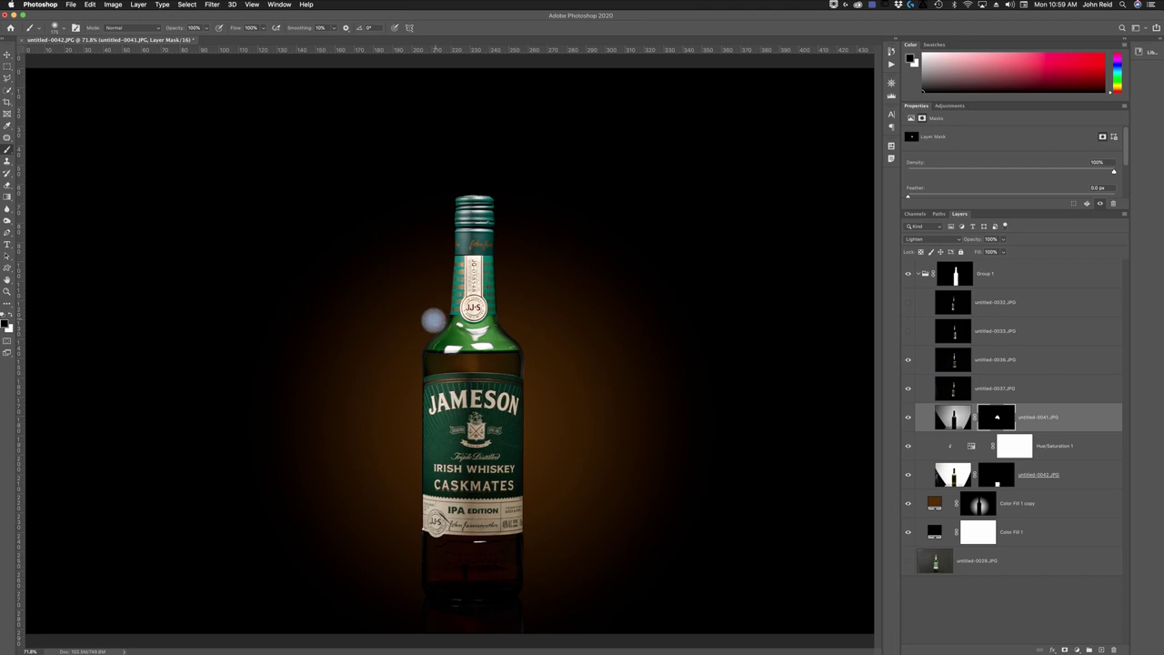
mouse_move(431, 320)
left_mouse_down()
mouse_move(361, 372)
mouse_move(572, 330)
mouse_move(549, 366)
left_mouse_up()
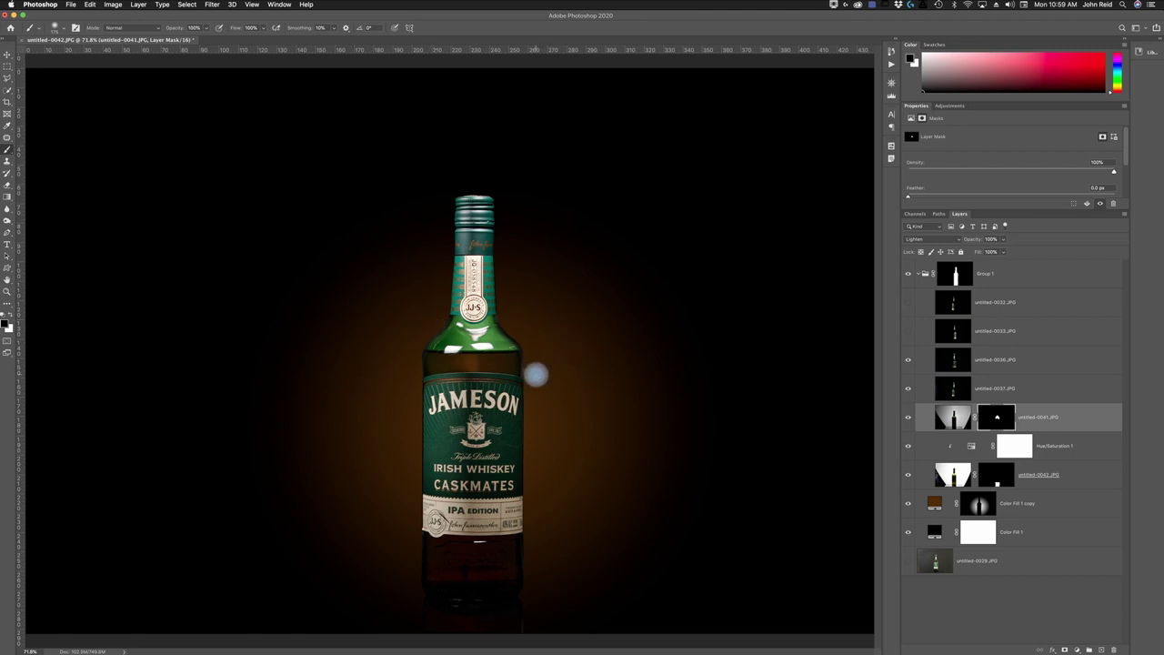
left_click_drag(536, 384, 652, 330)
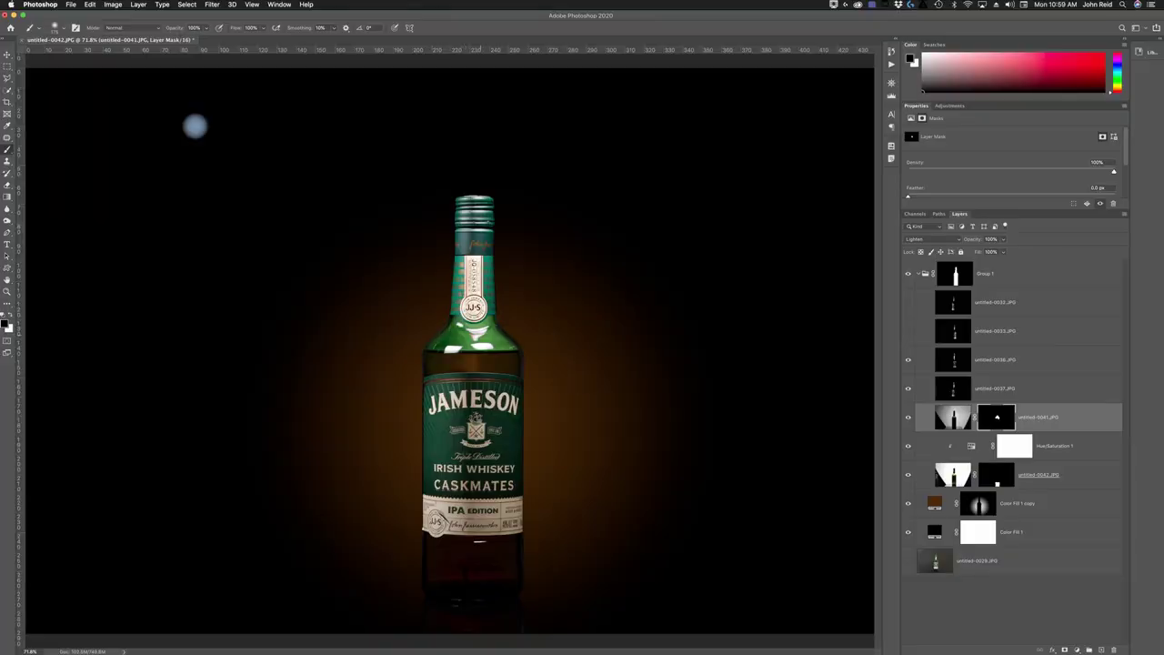
Toggle untitled-0037 and untitled-0036 off and on to compare how each lights the bottle's label and shoulders
left_click(7, 55)
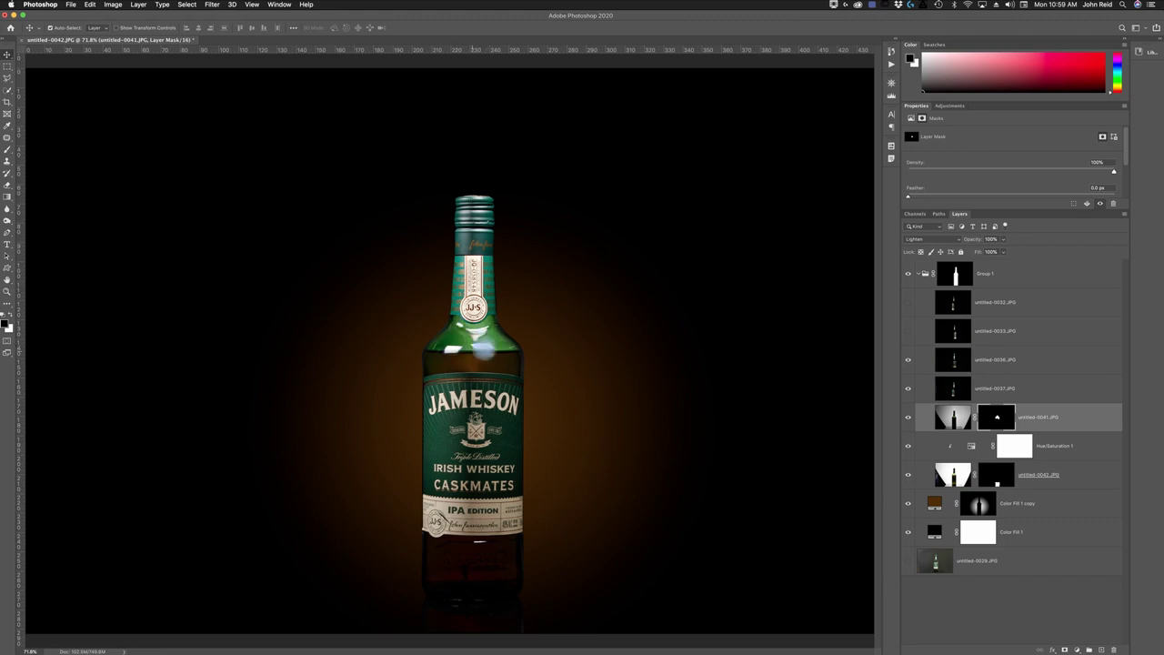
left_click(908, 389)
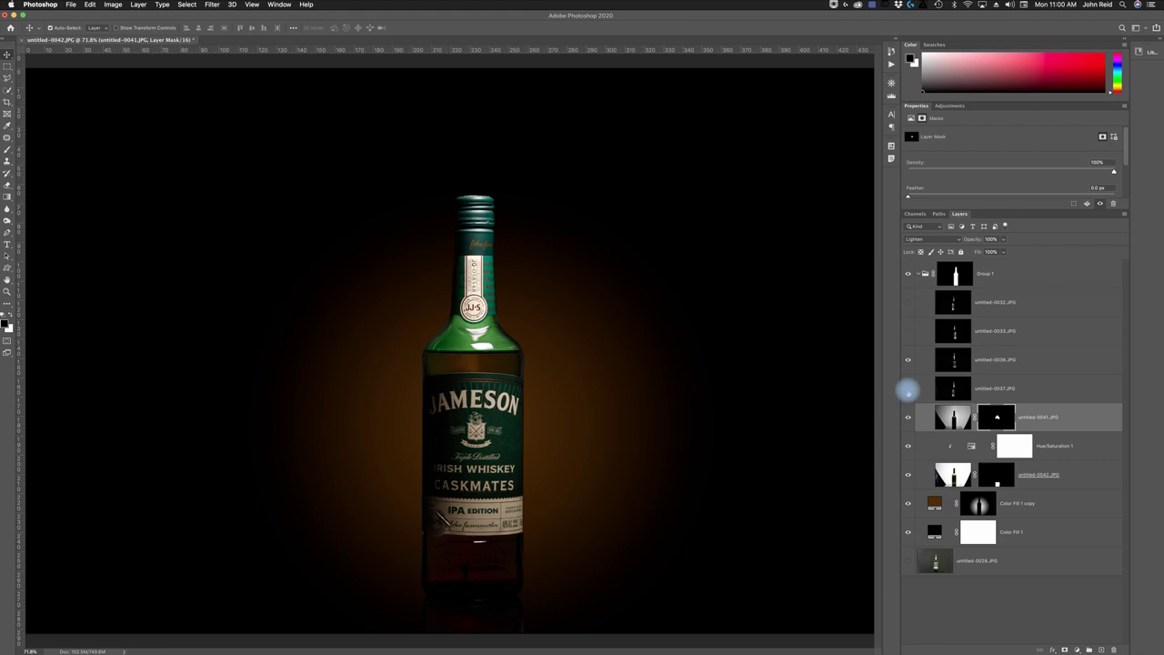
left_click(908, 389)
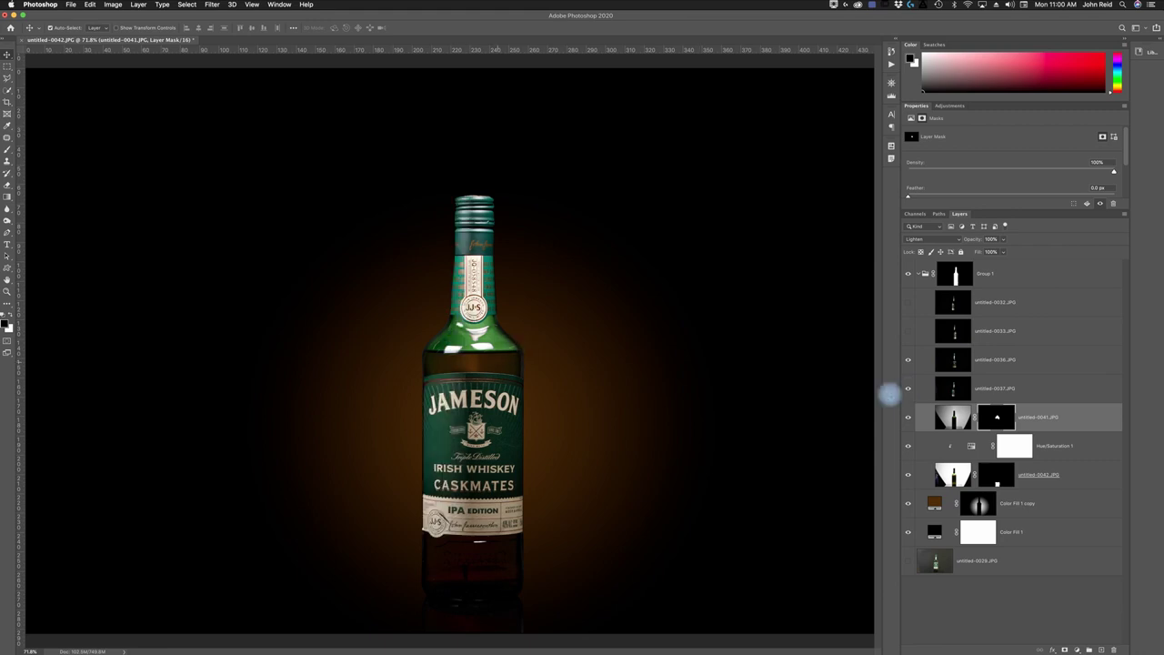
left_click(908, 361)
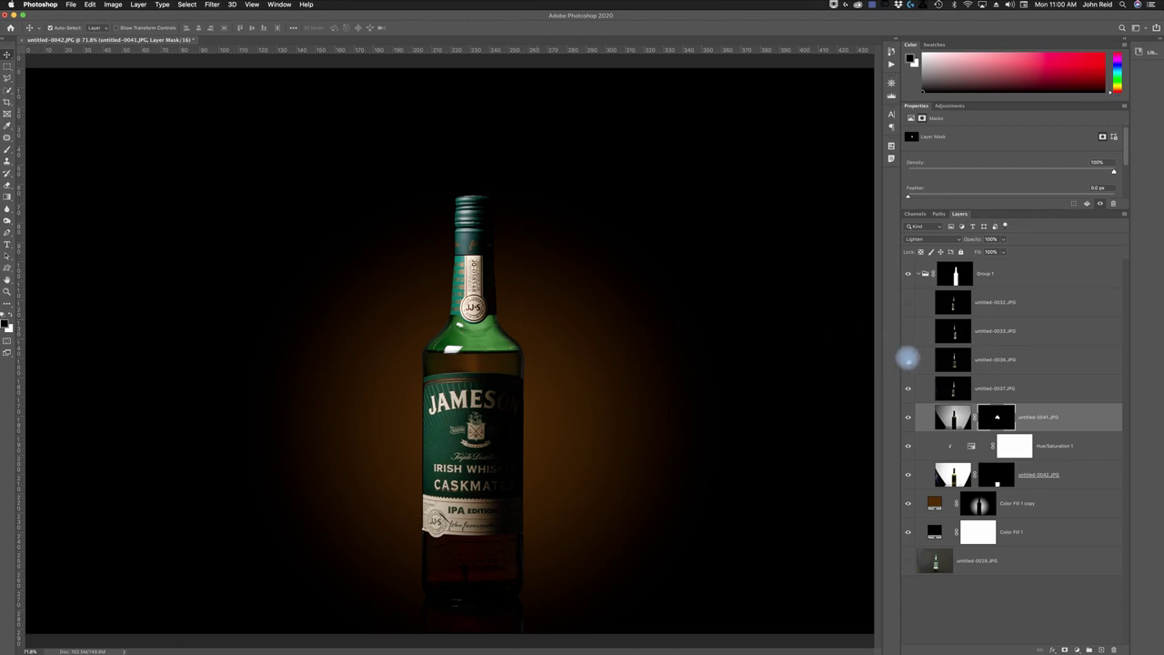
left_click(908, 360)
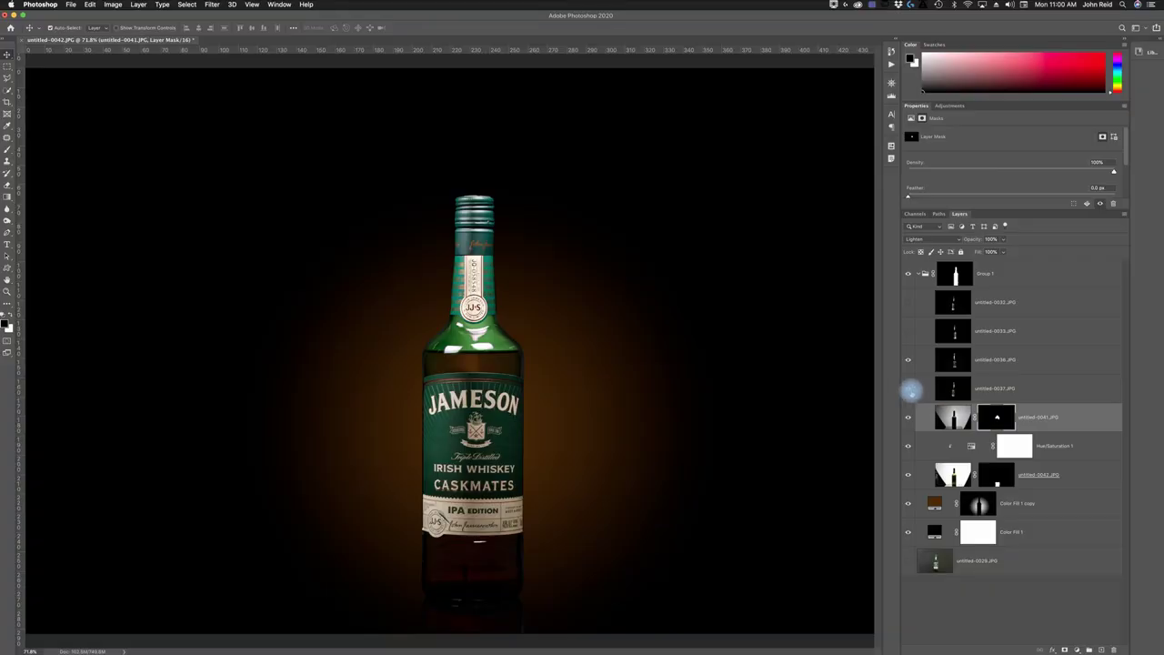
Add a white mask to untitled-0037 and paint black over its reflections on the bottle's shoulders
left_click(957, 388)
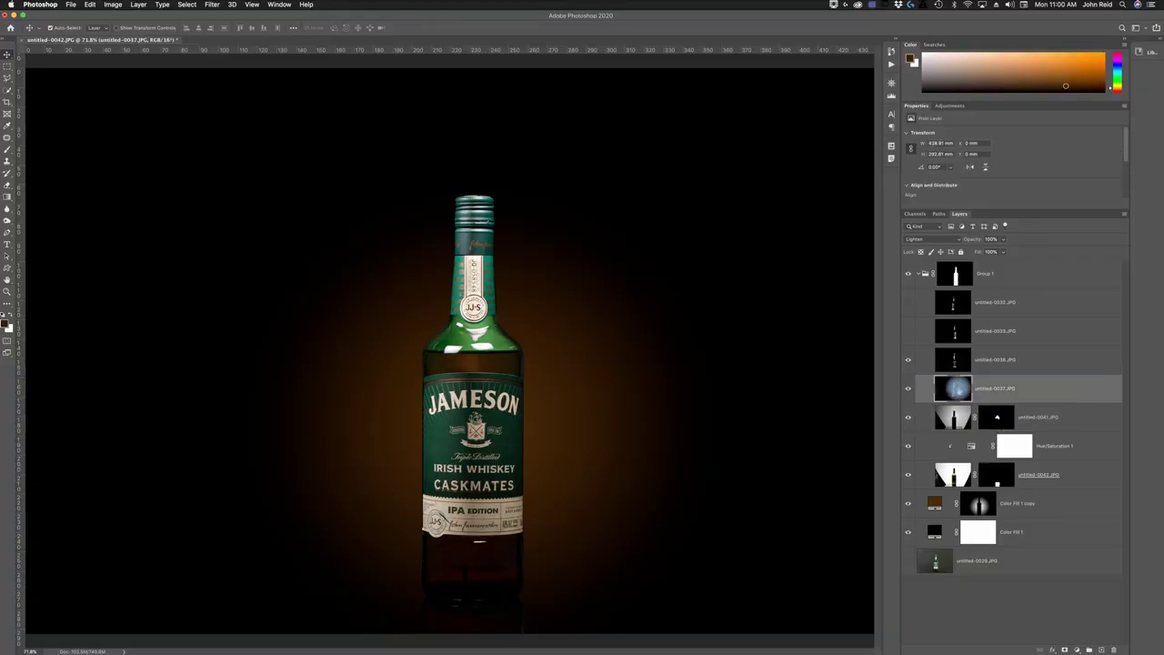
left_click(1064, 645)
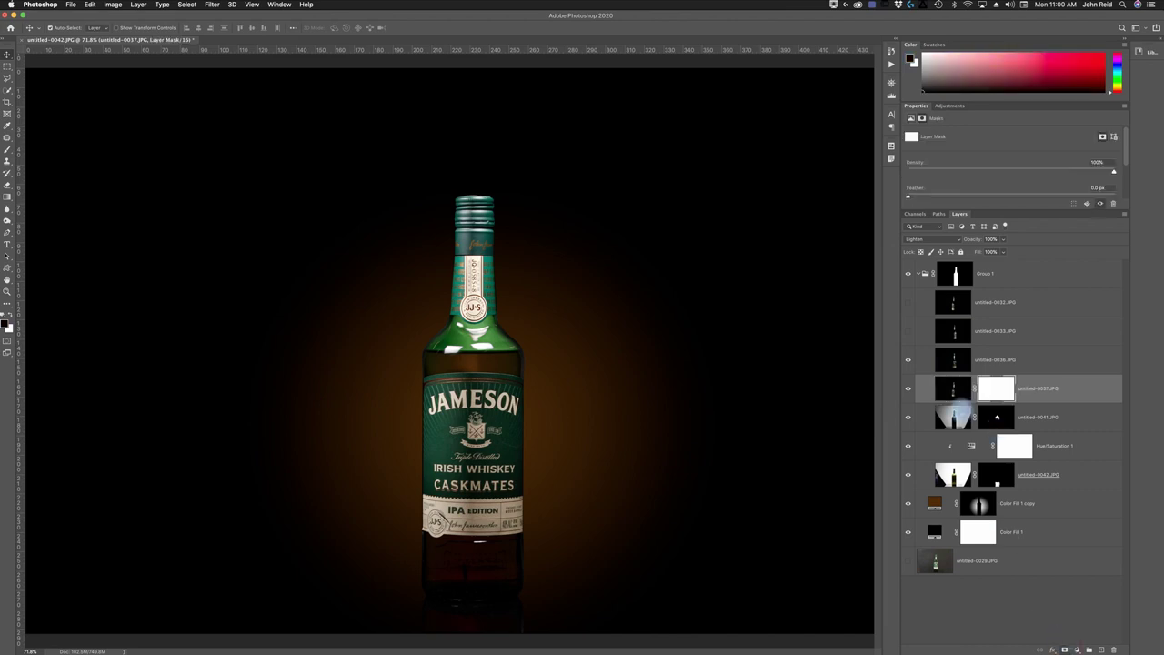
left_click(910, 388)
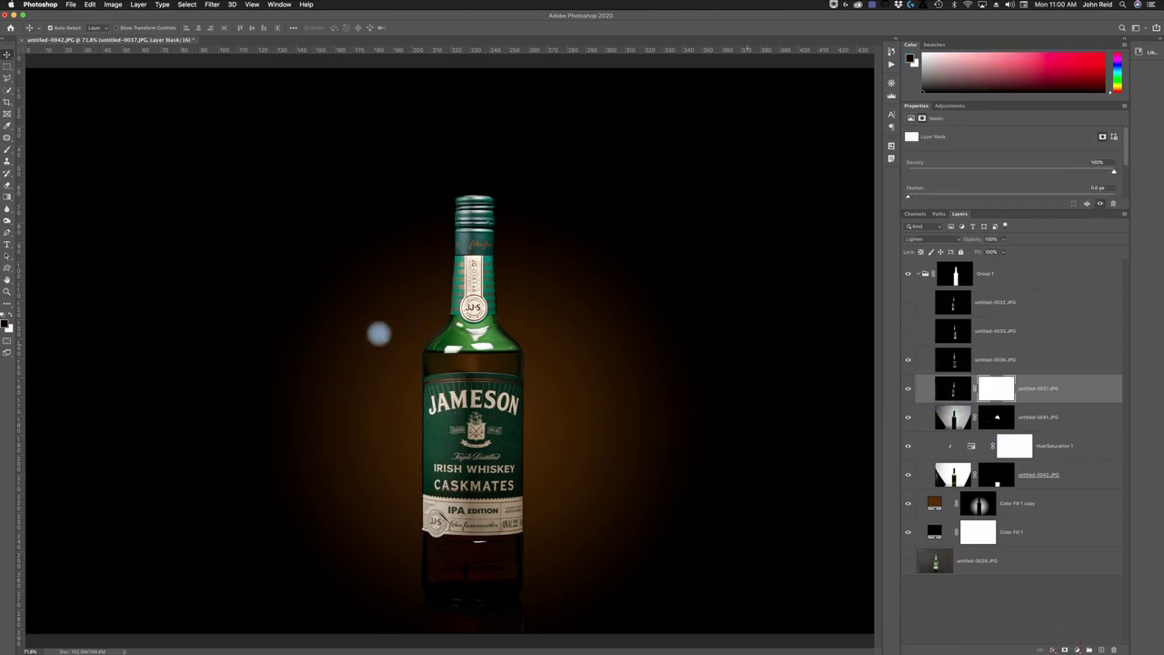
key("b")
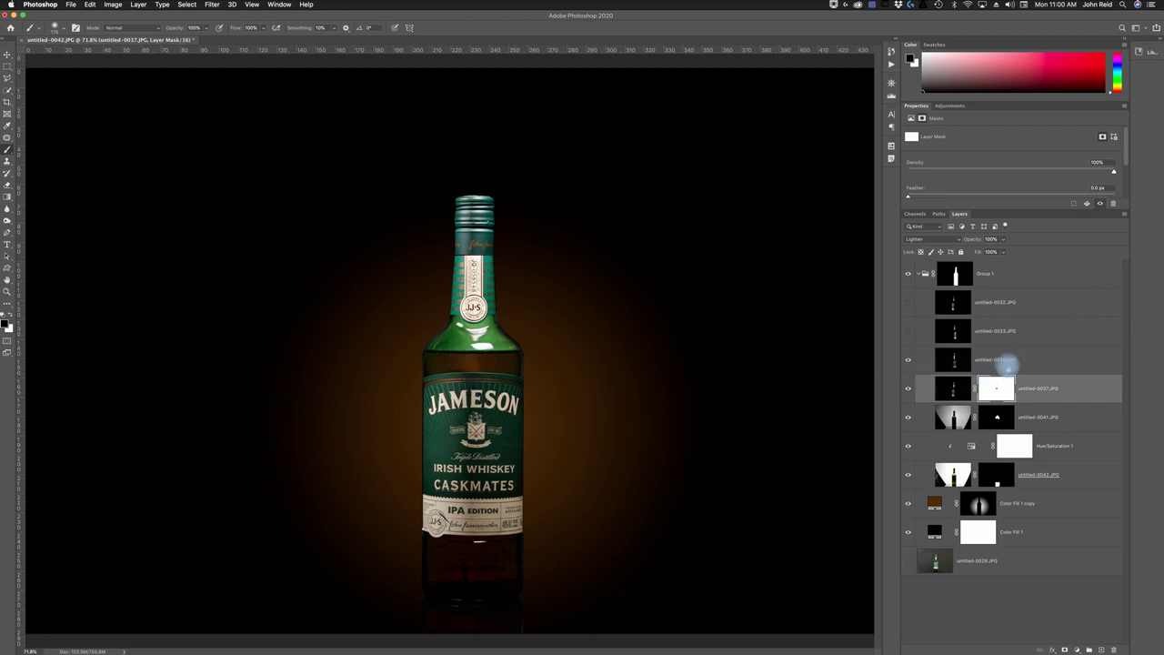
Mask out the shoulder reflections on untitled-0036 with black on a new white mask, and clear the leftover highlight on untitled-0037's mask
left_click(998, 362)
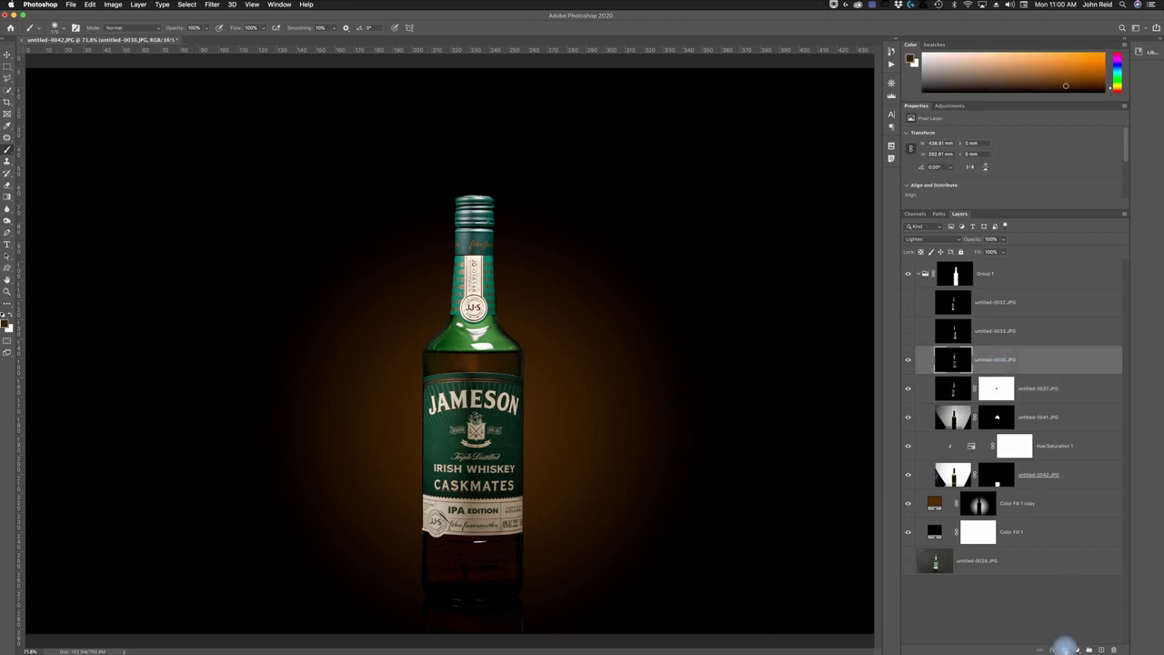
left_click(1065, 648)
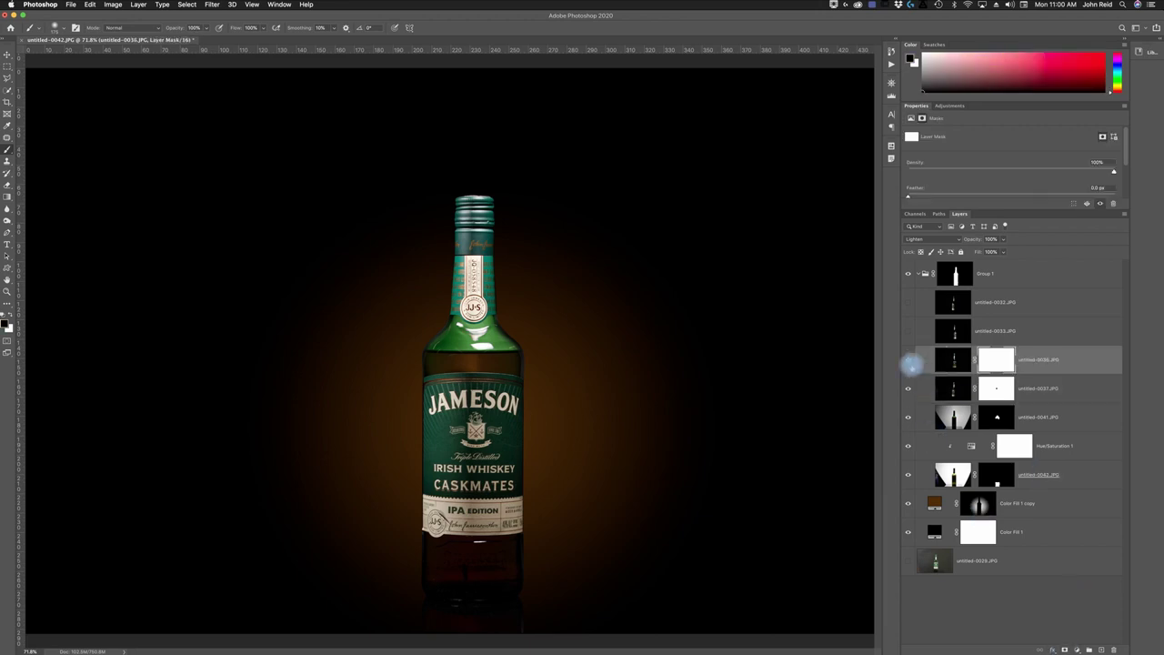
left_click(907, 361)
left_click(908, 360)
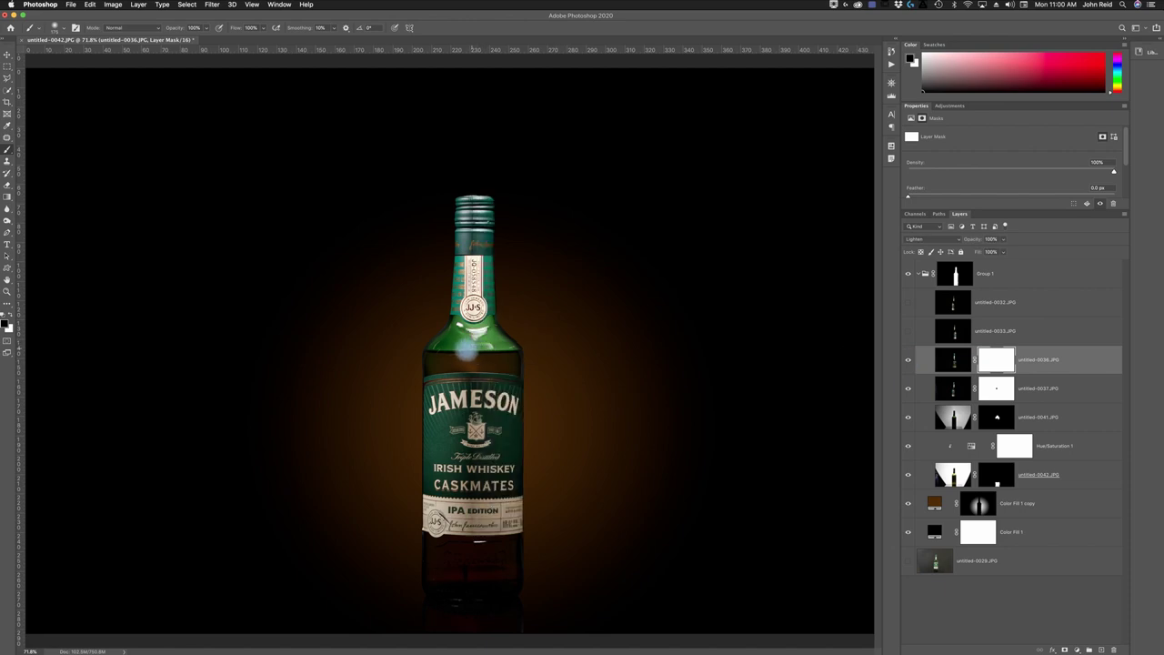
left_click_drag(466, 349, 464, 354)
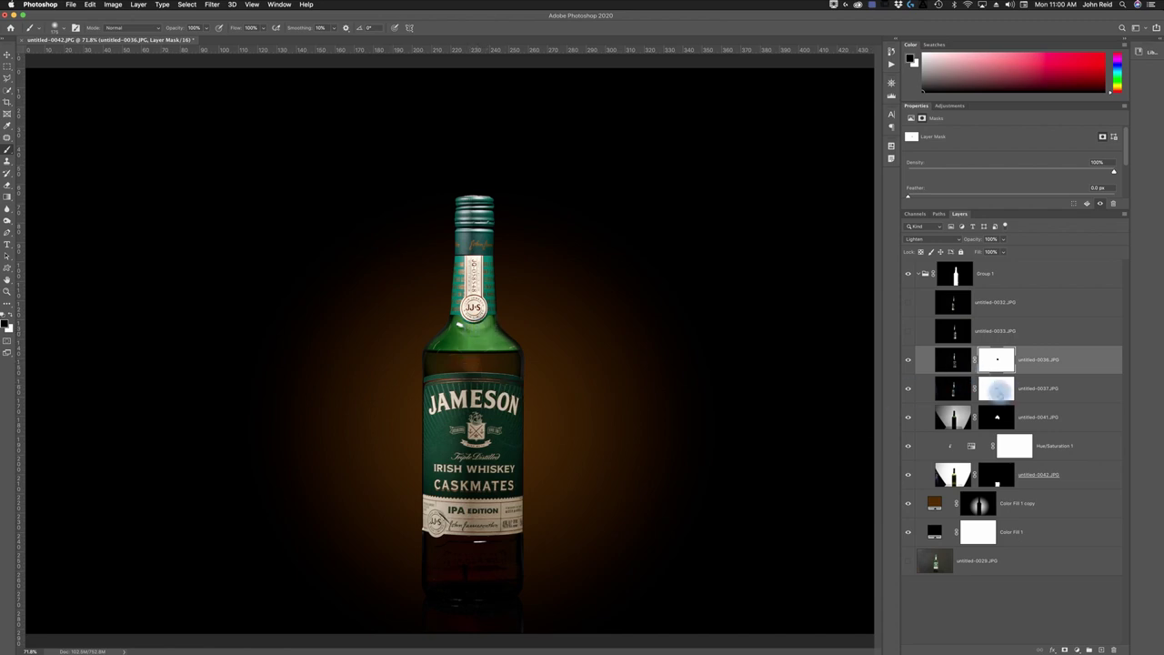
left_click(998, 389)
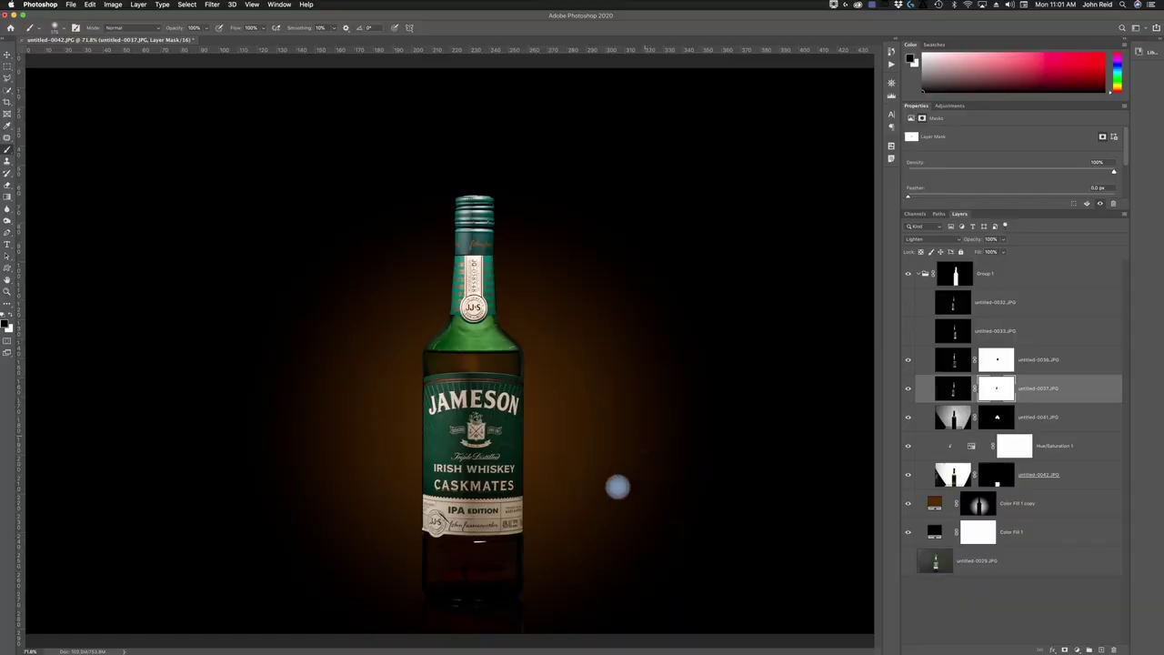
Isolate untitled-0036 and restore the other layers, and view its mask on its own to examine the painted area
left_click(907, 388)
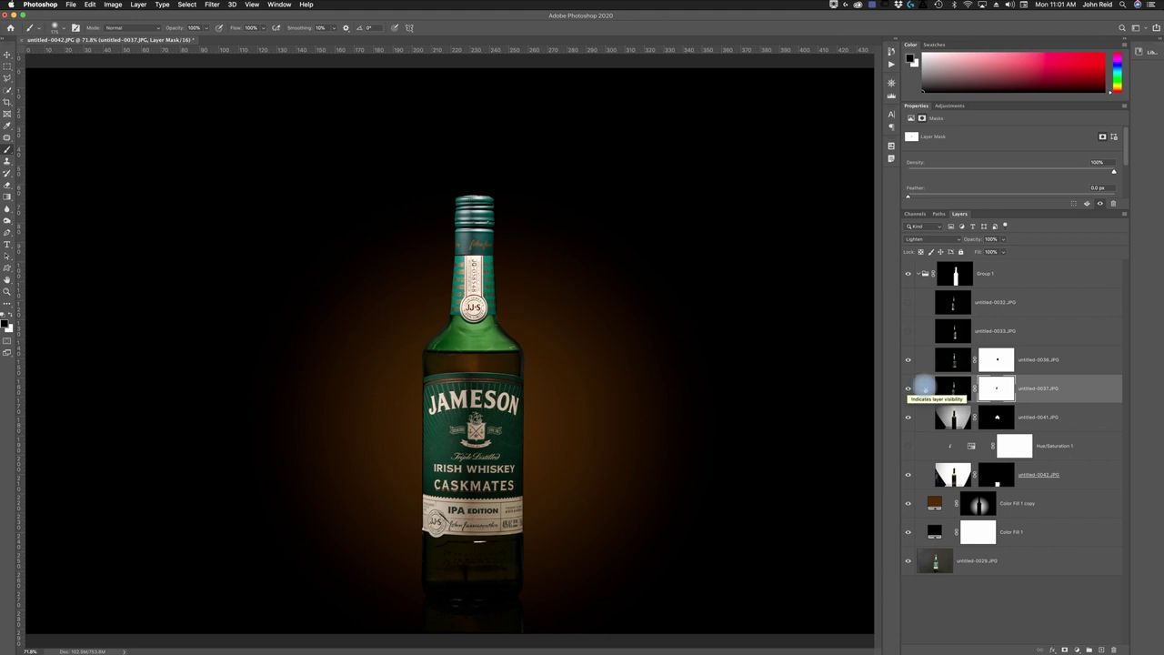
left_click(907, 360, "alt")
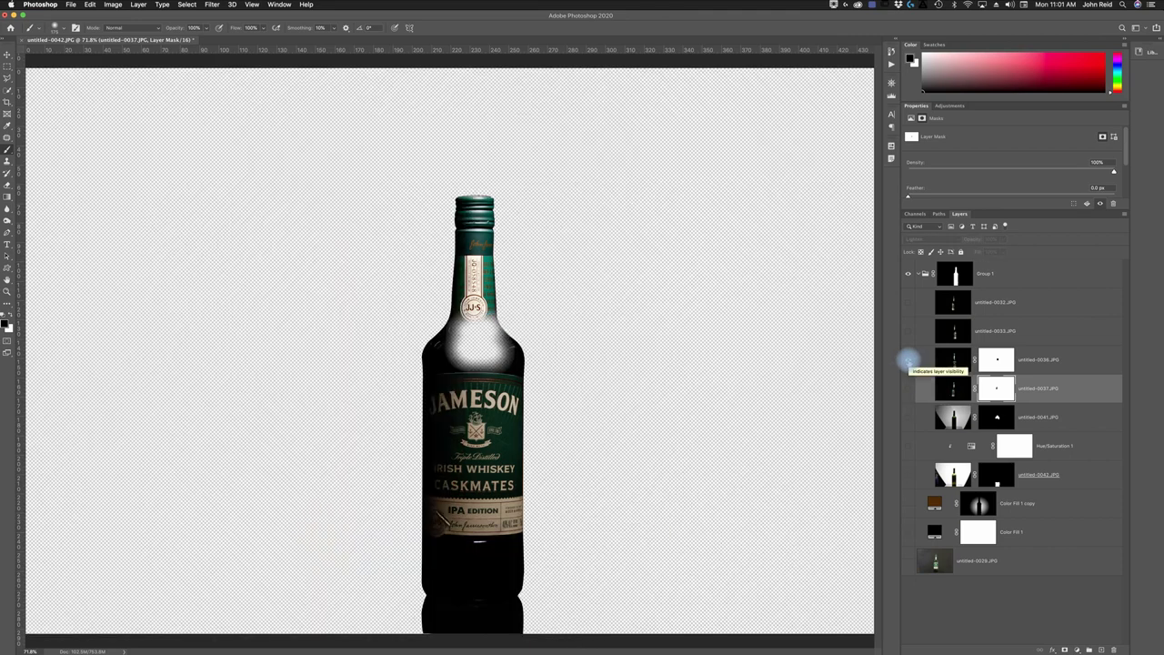
left_click(907, 360, "alt")
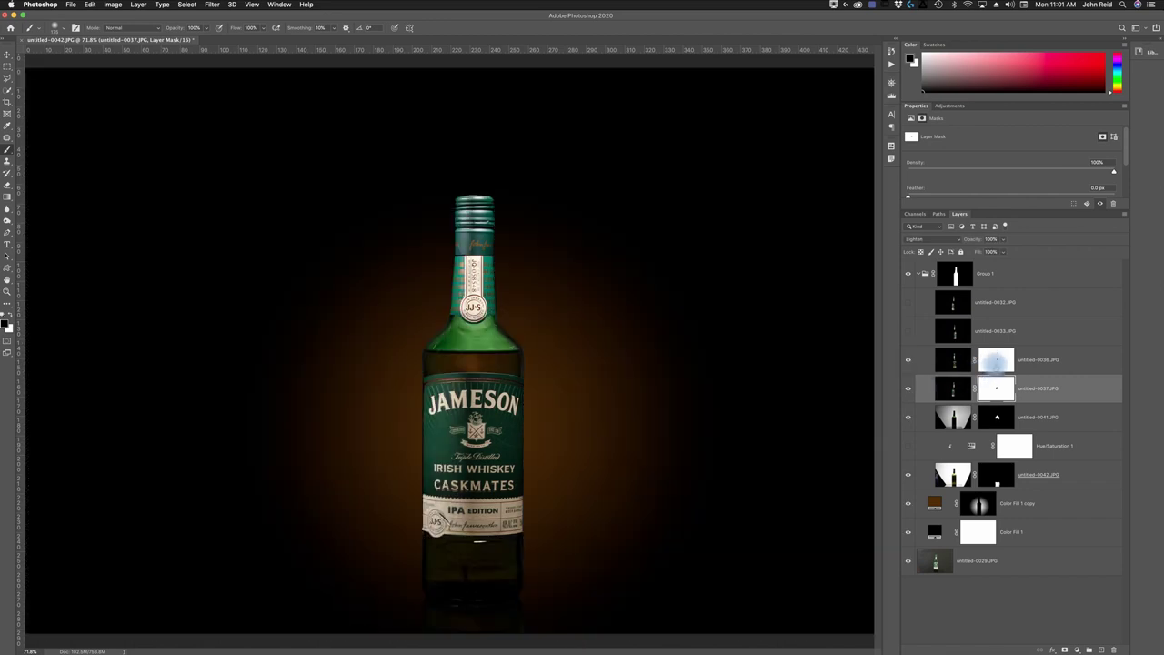
left_click(996, 361, "alt")
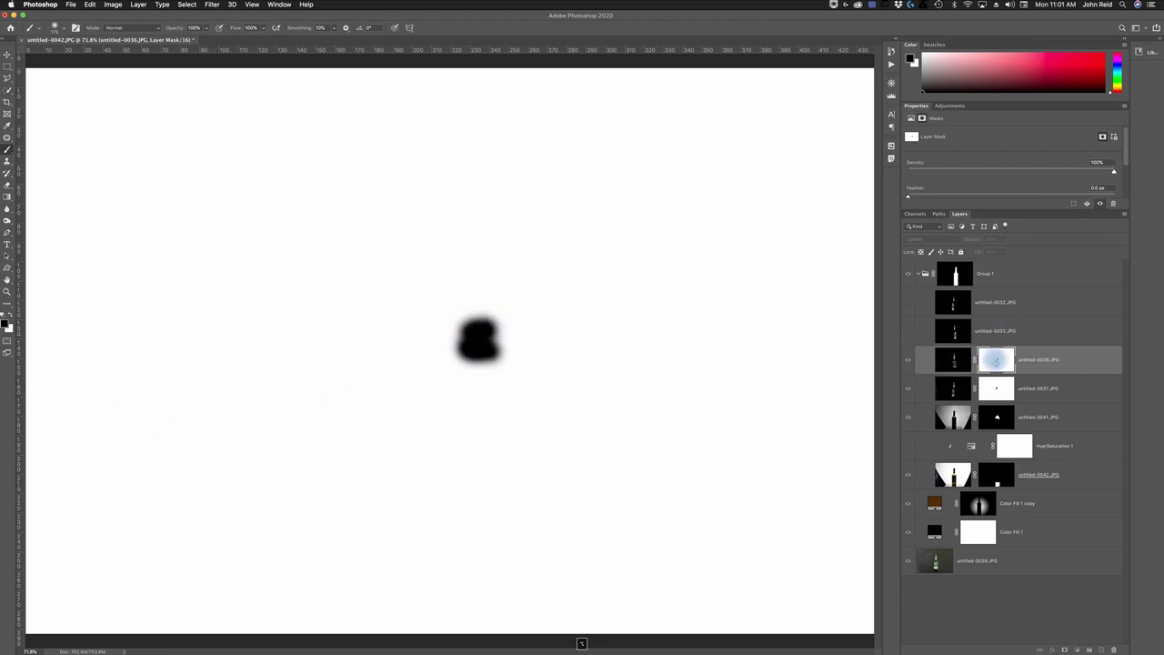
left_click(995, 360, "alt")
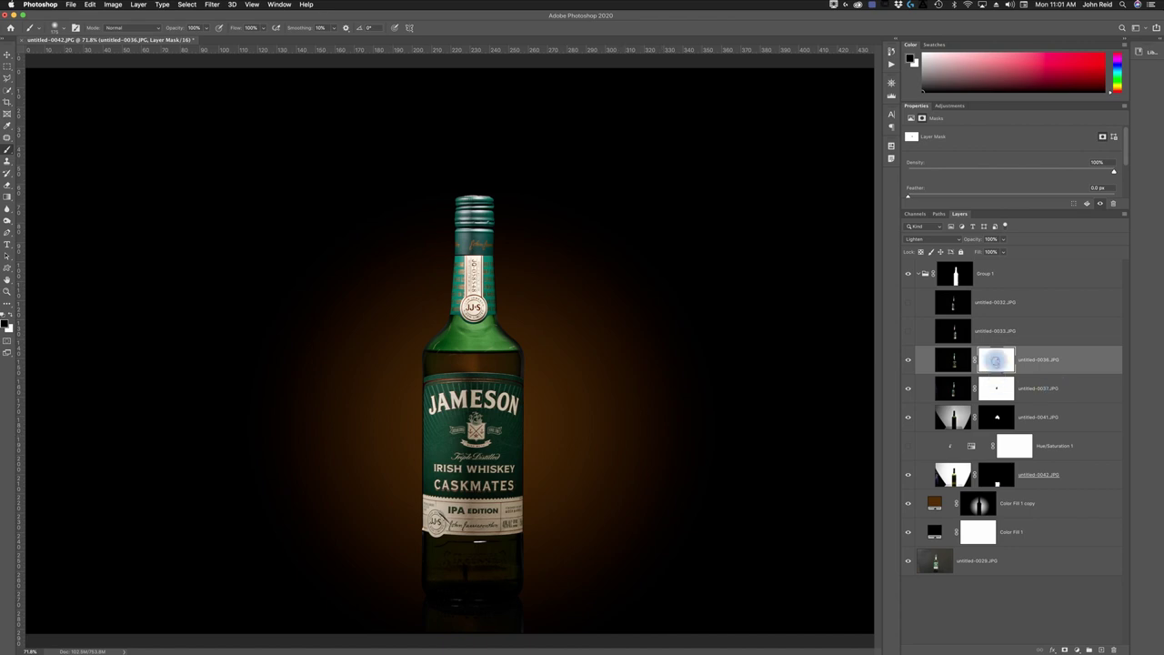
Delete the layer mask from untitled-0036
left_click_drag(1007, 360, 1113, 650)
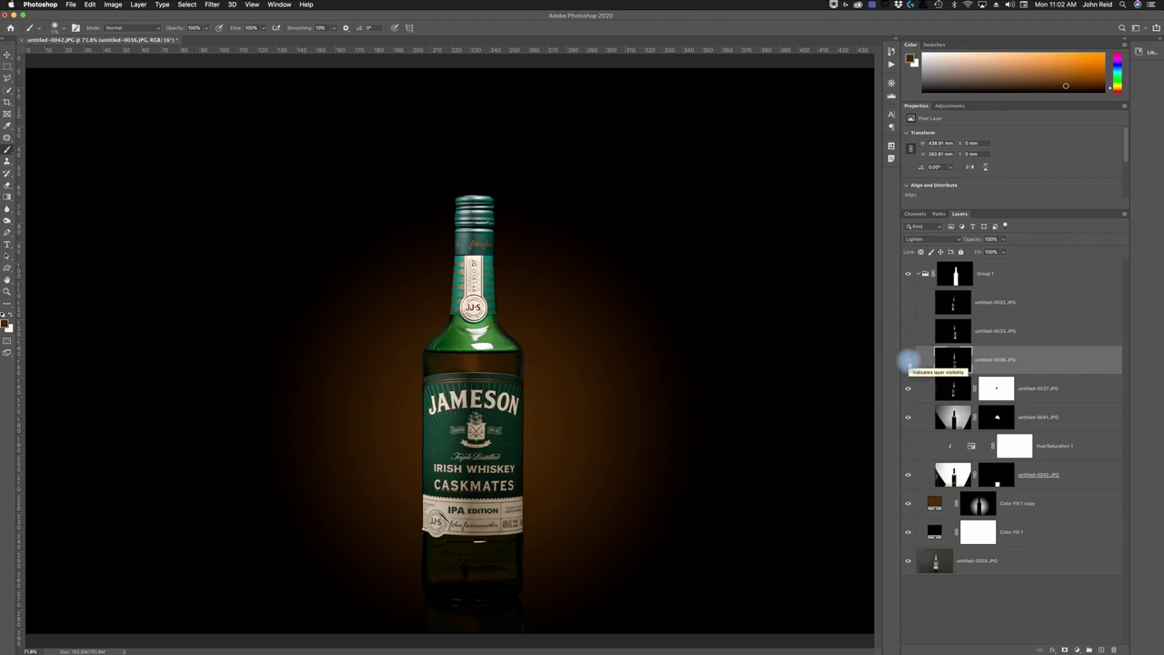
Isolate untitled-0036, patch out its bright shoulder reflection with clean dark glass, then restore the other layers, deselect and check the result
left_click(907, 360, "alt")
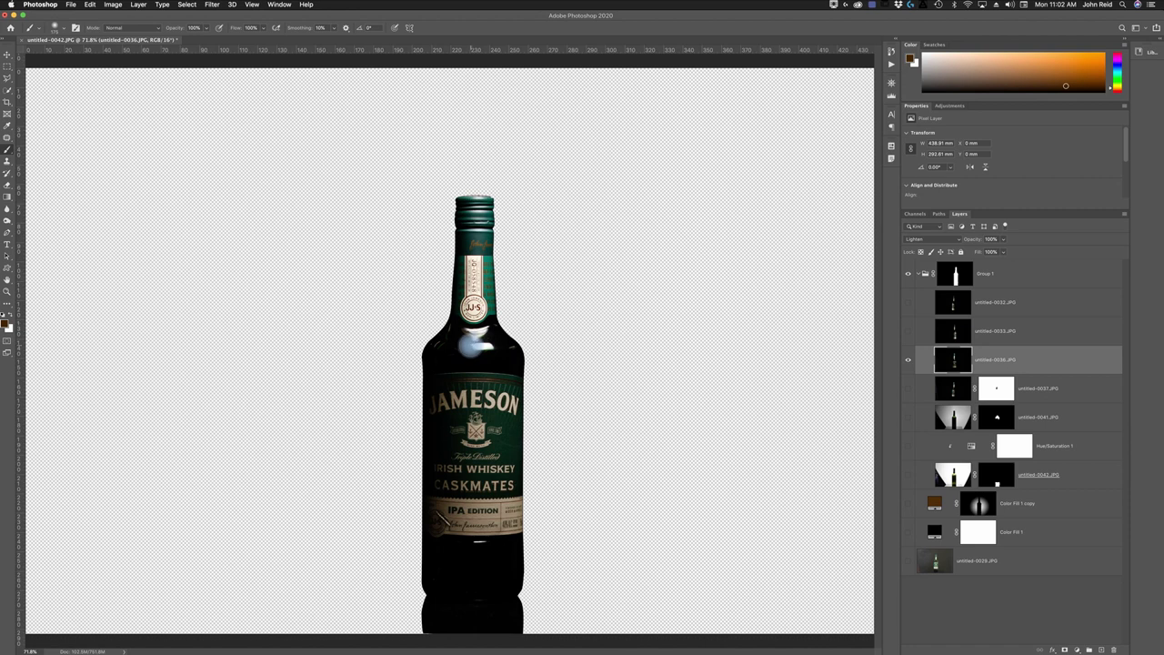
left_click(7, 138)
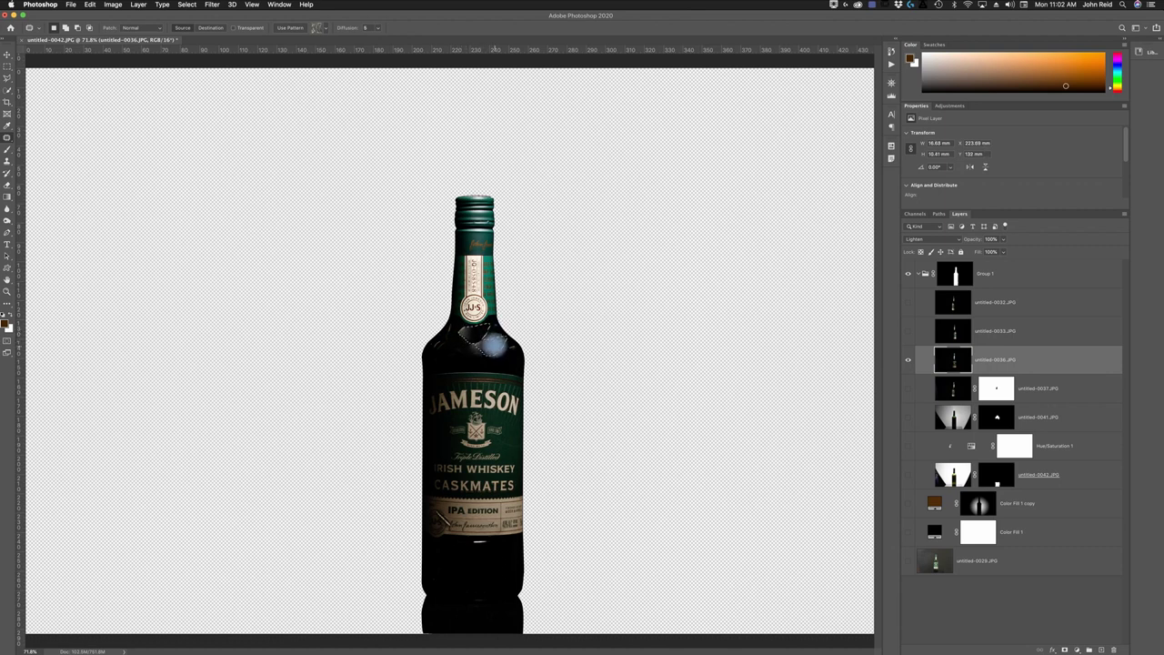
left_click_drag(499, 356, 455, 360)
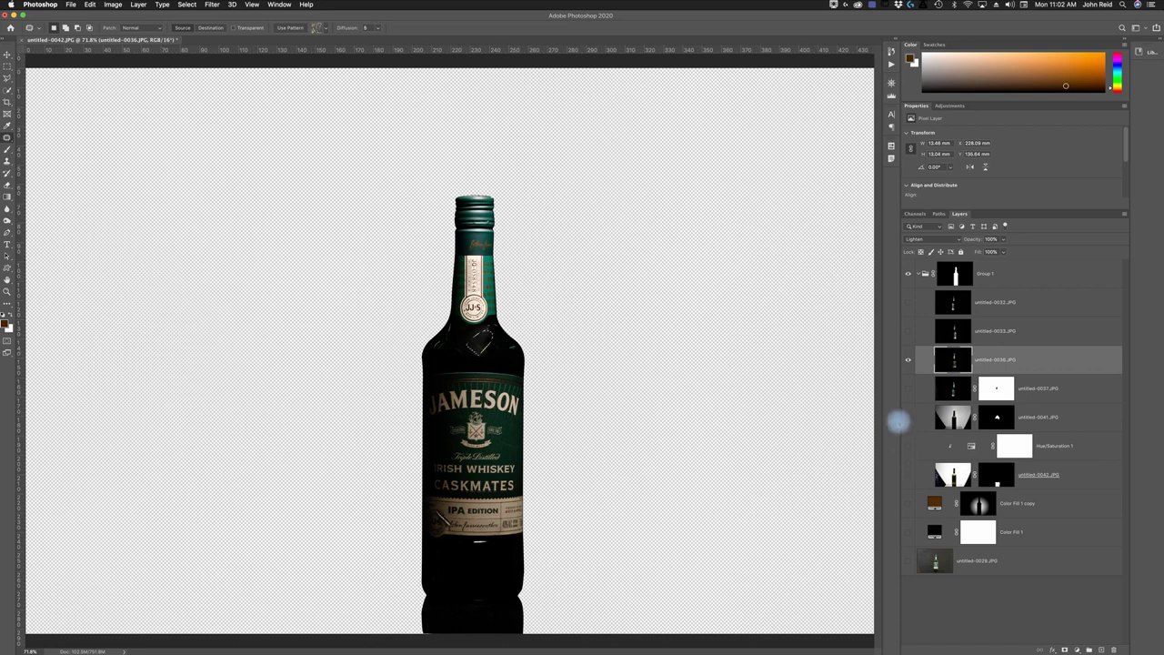
left_click(908, 361)
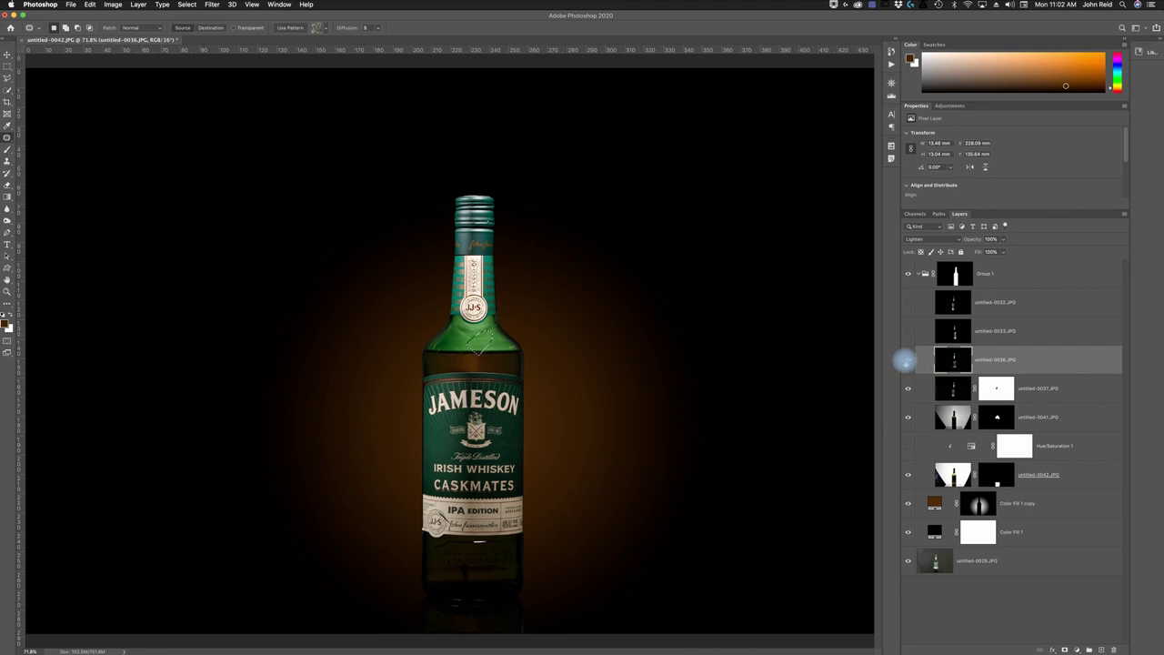
left_click(907, 360)
key("super+d")
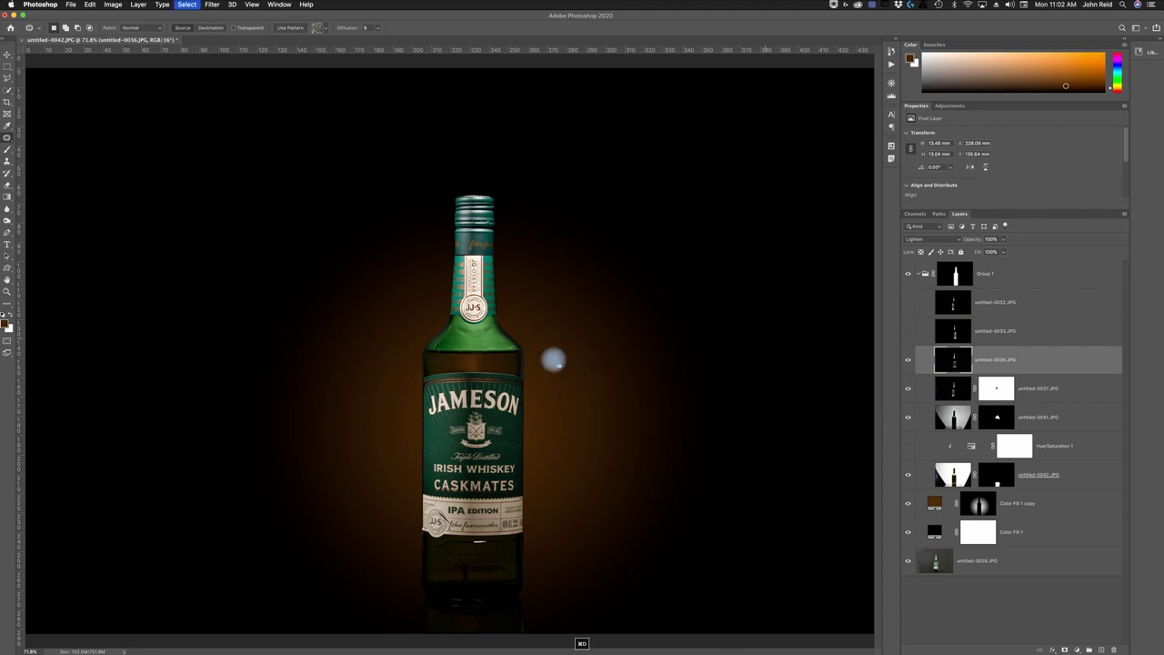
left_click(907, 360)
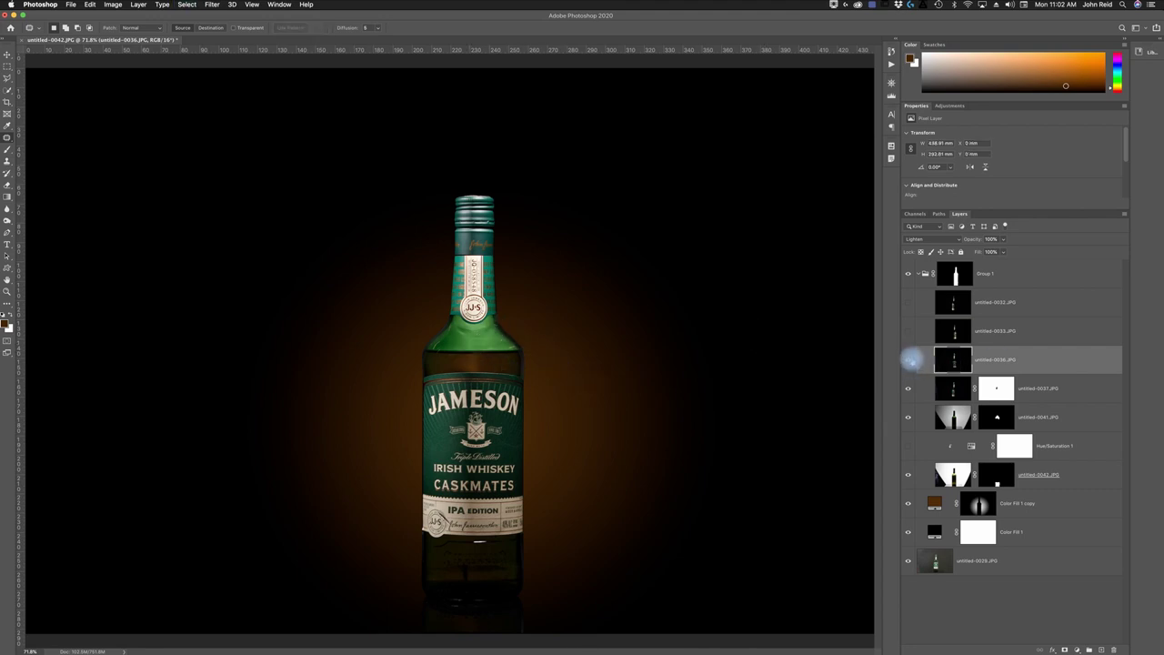
left_click(908, 361)
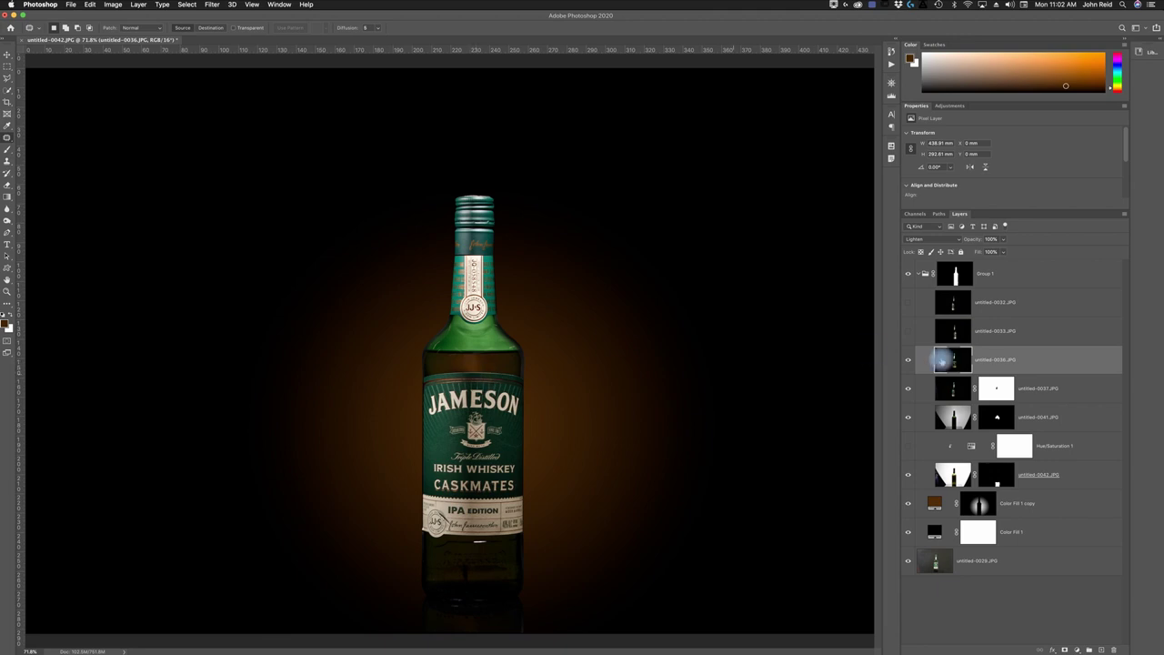
Compare untitled-0037 with and without its layer mask, and delete the mask from the layer
left_click(918, 394)
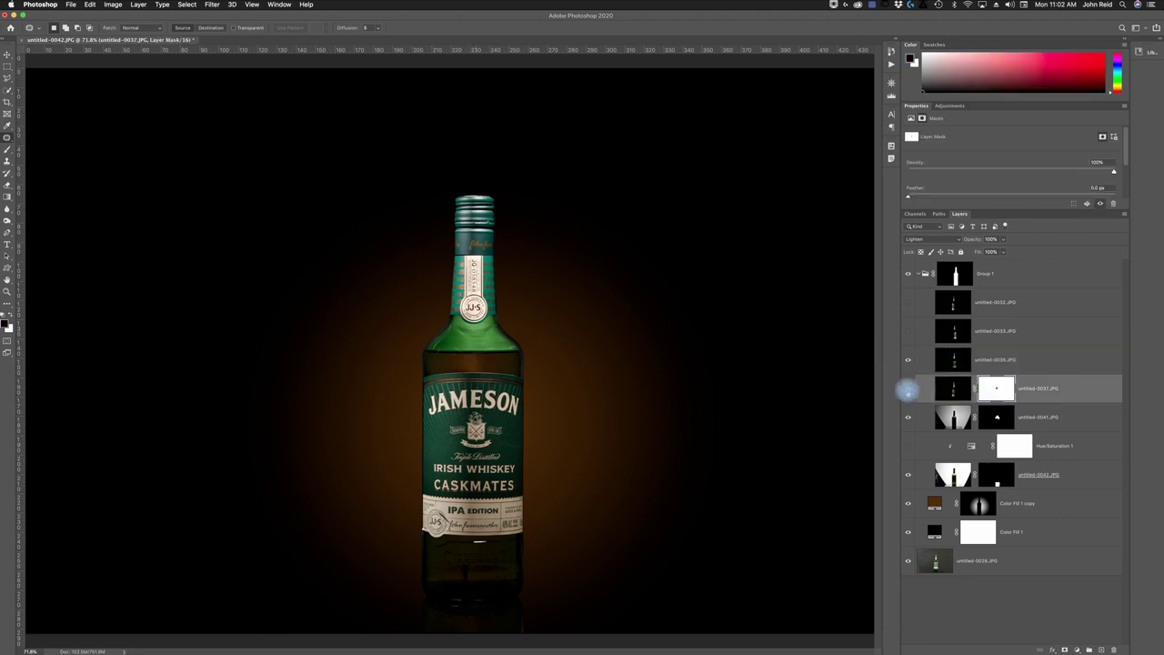
left_click(908, 389)
left_click(907, 389)
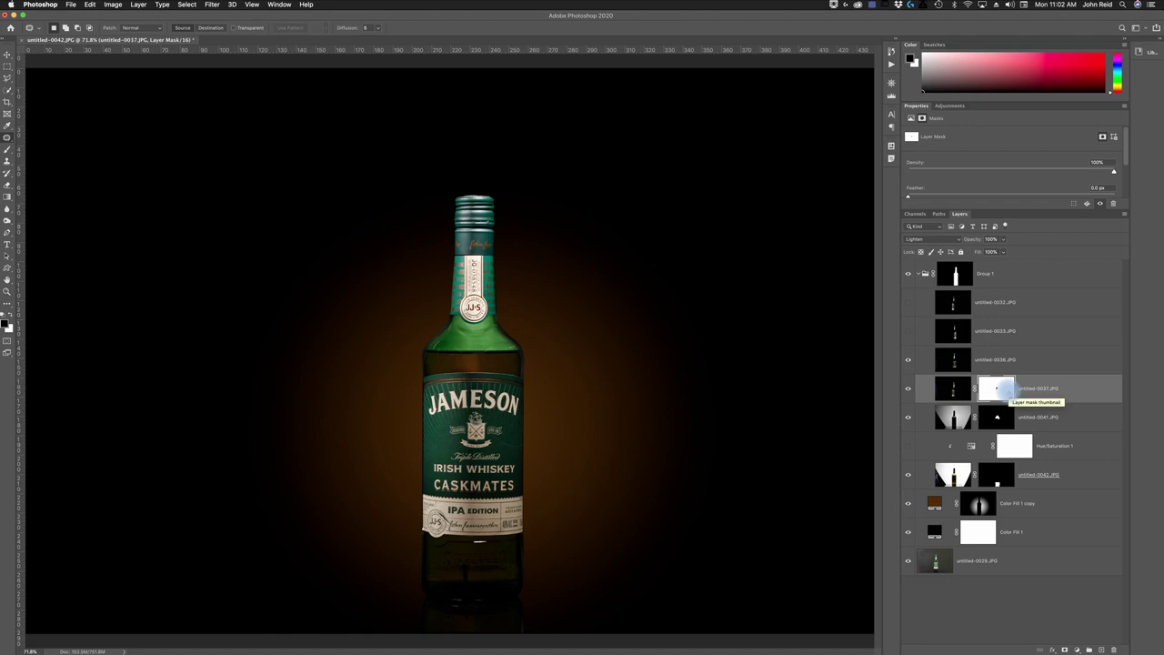
left_click(997, 388, "shift")
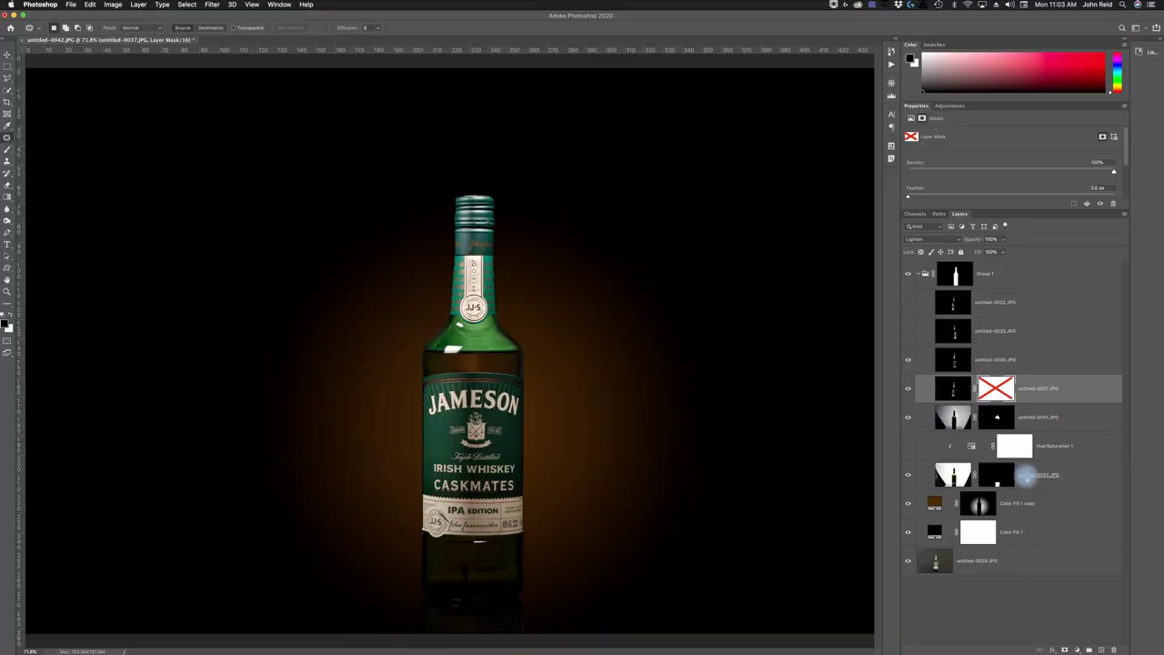
left_click(980, 409)
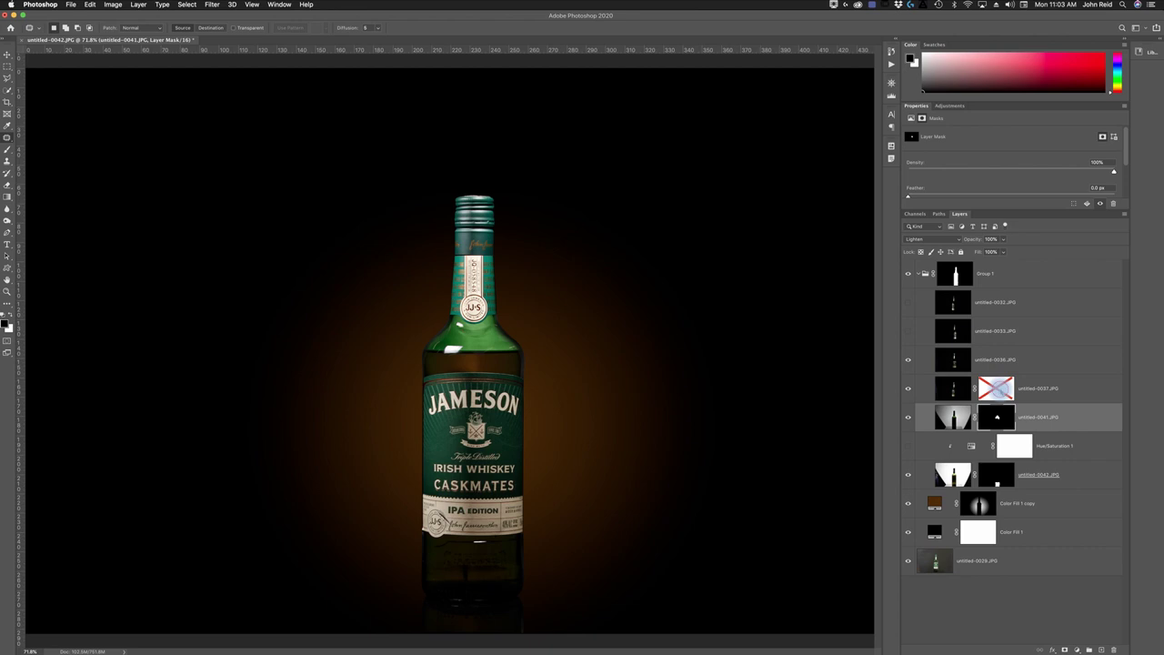
left_click(995, 389)
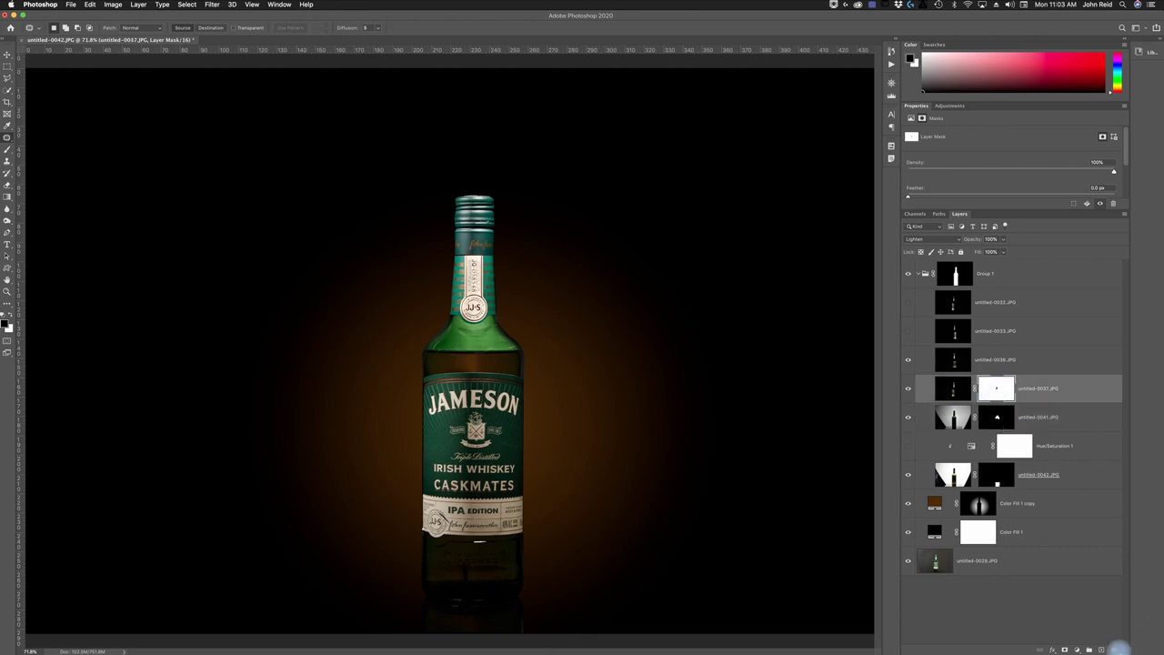
left_click_drag(996, 388, 1112, 644)
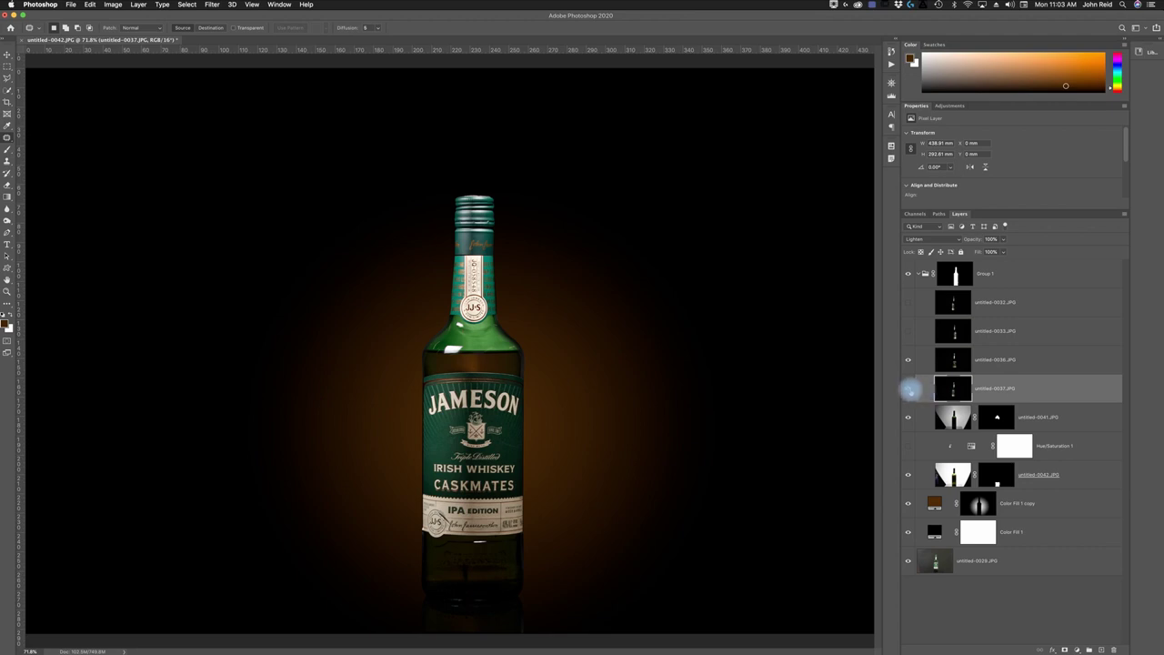
Patch out the bright shoulder reflection on untitled-0037 with neighbouring clean glass, keeping untitled-0036 visible
left_click(907, 388)
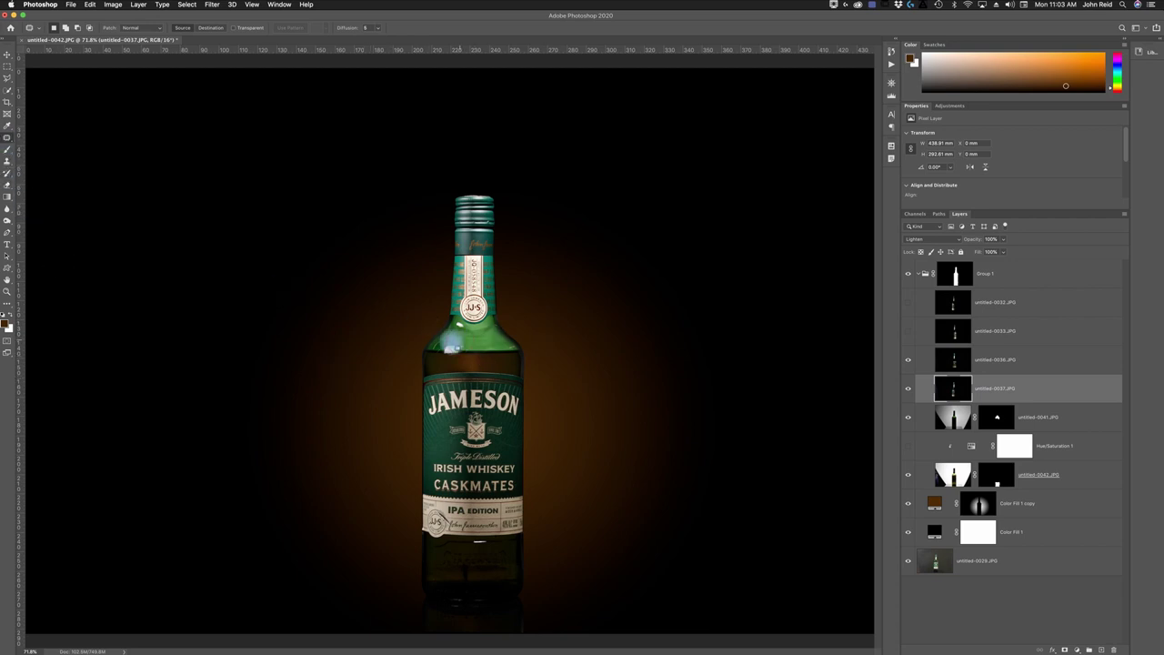
mouse_move(439, 349)
left_mouse_down()
mouse_move(474, 343)
mouse_move(451, 323)
left_mouse_up()
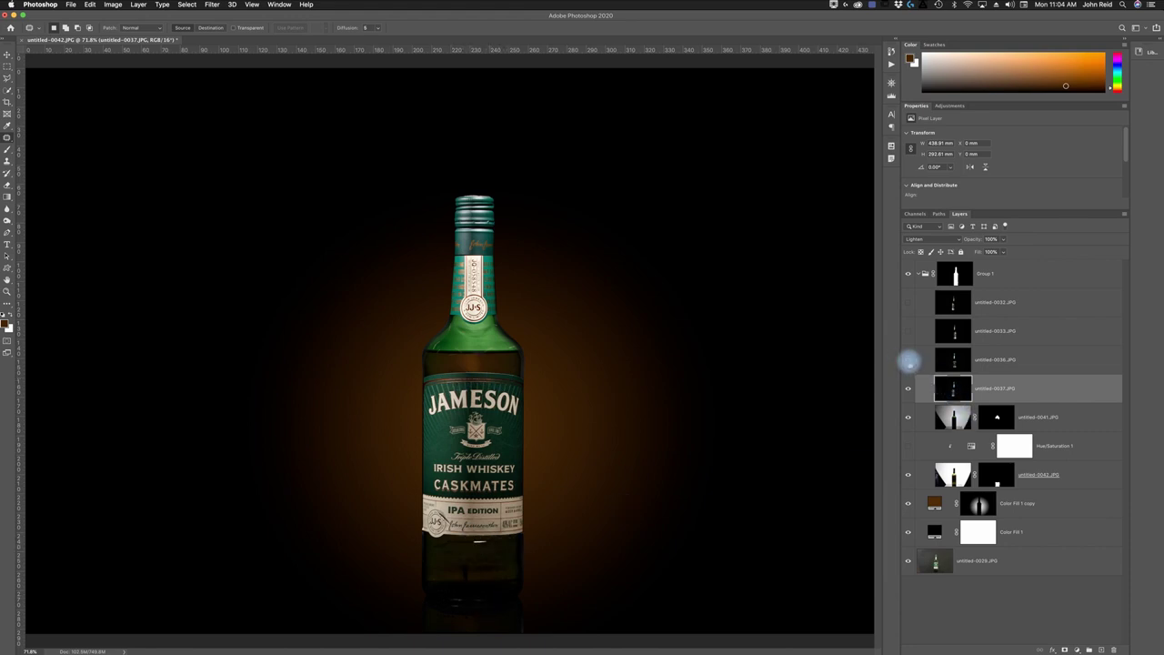
left_click(908, 360)
Patch out the small highlight just below the bottle label on untitled-0036 and clear the selection
left_click(1005, 361)
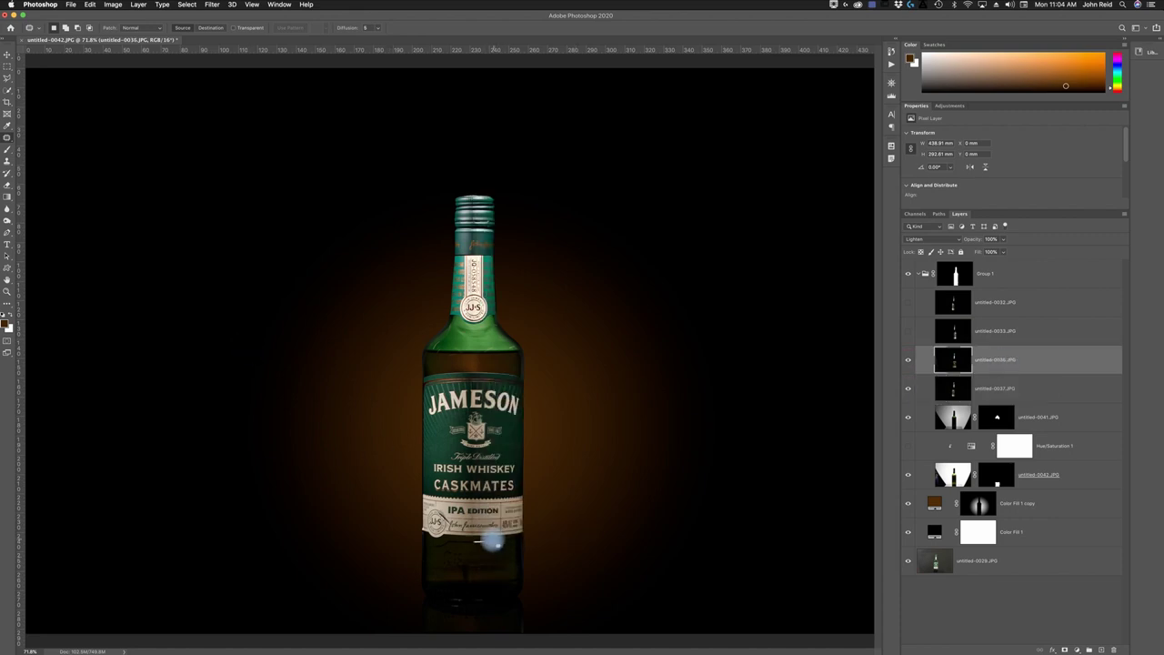
mouse_move(469, 544)
left_mouse_down()
mouse_move(492, 546)
mouse_move(468, 546)
left_mouse_up()
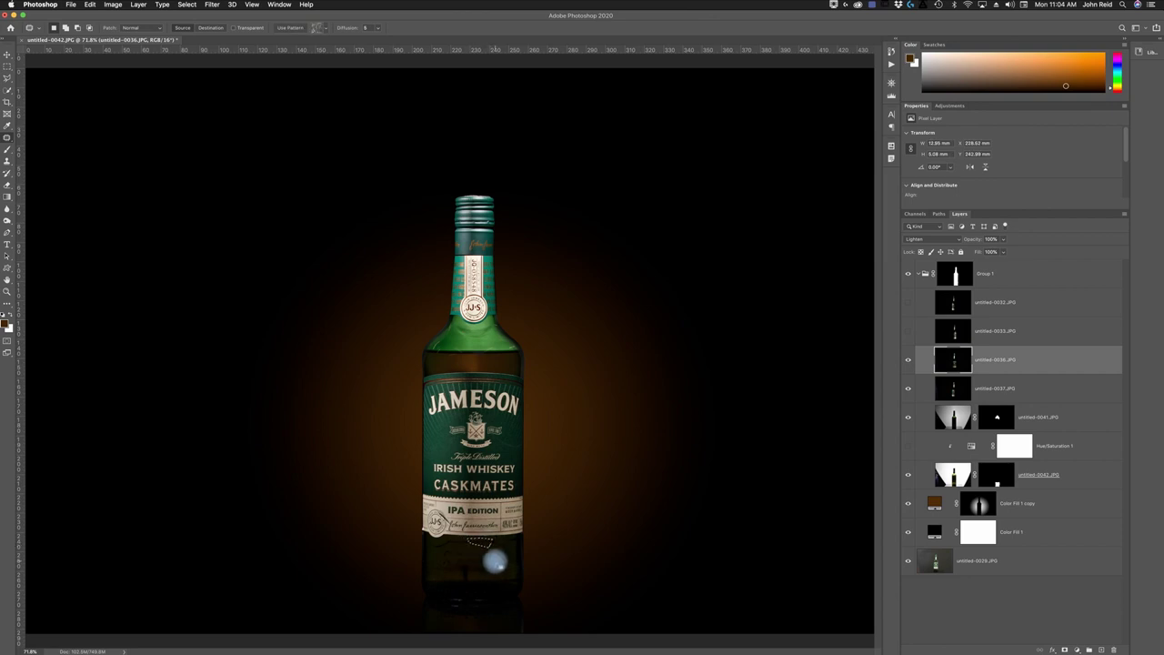
key("super+d")
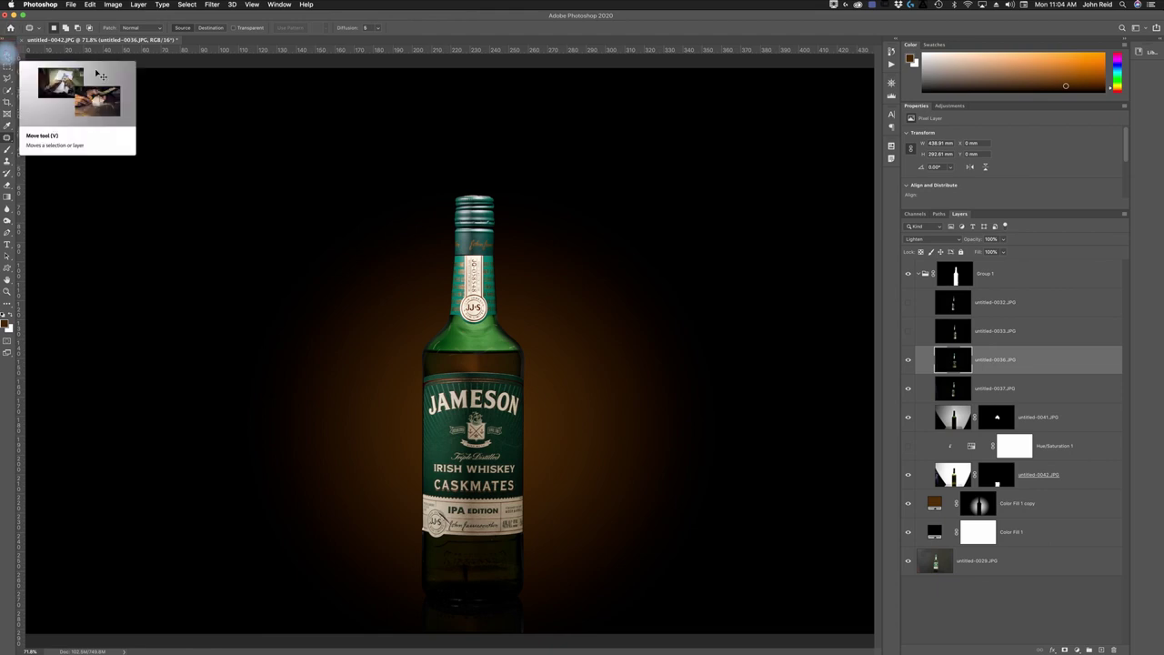
Check the contribution of untitled-0036 and untitled-0037 by toggling their visibility, and lower untitled-0037's opacity to about 81%
left_click(8, 54)
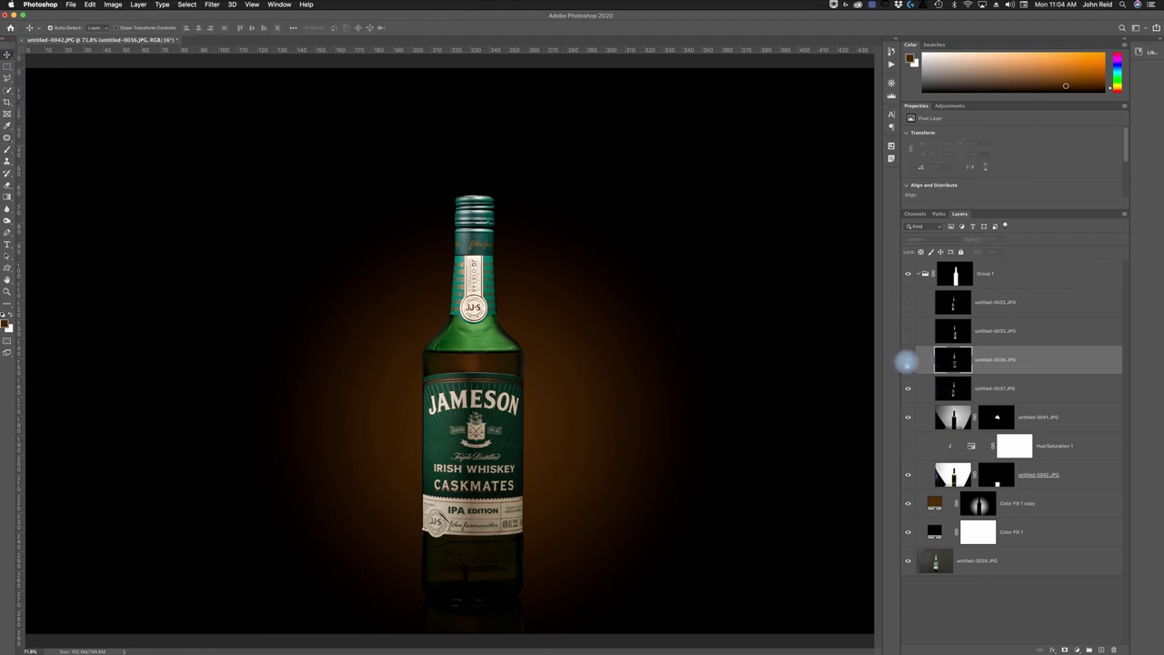
left_click(906, 360)
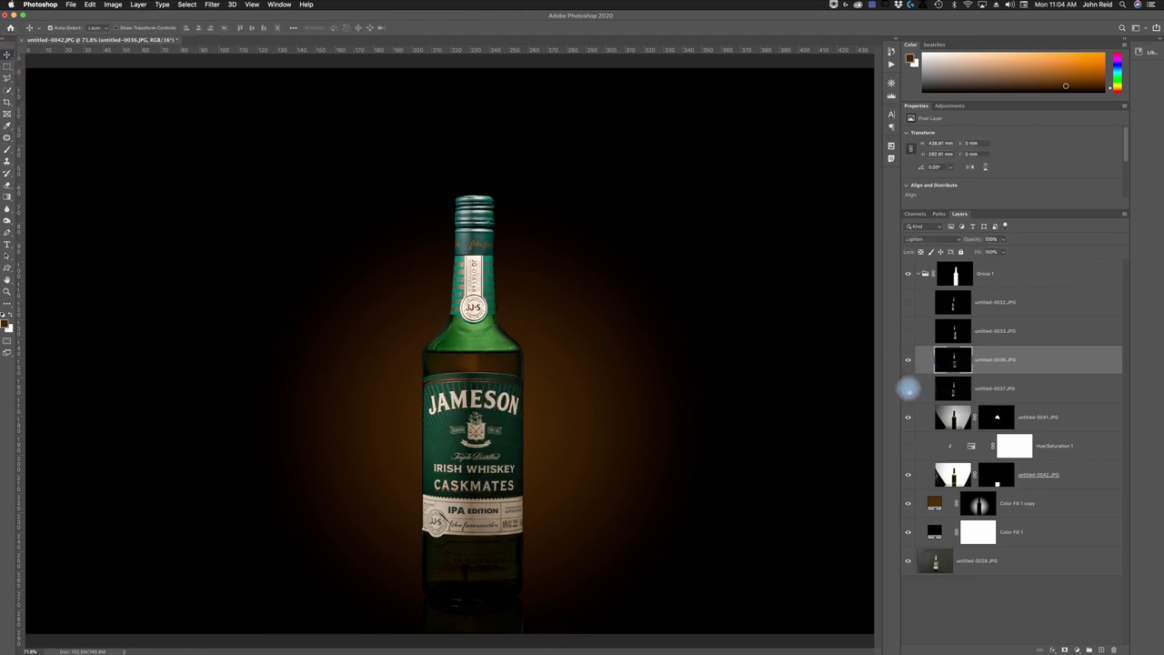
left_click(907, 388)
left_click(1017, 388)
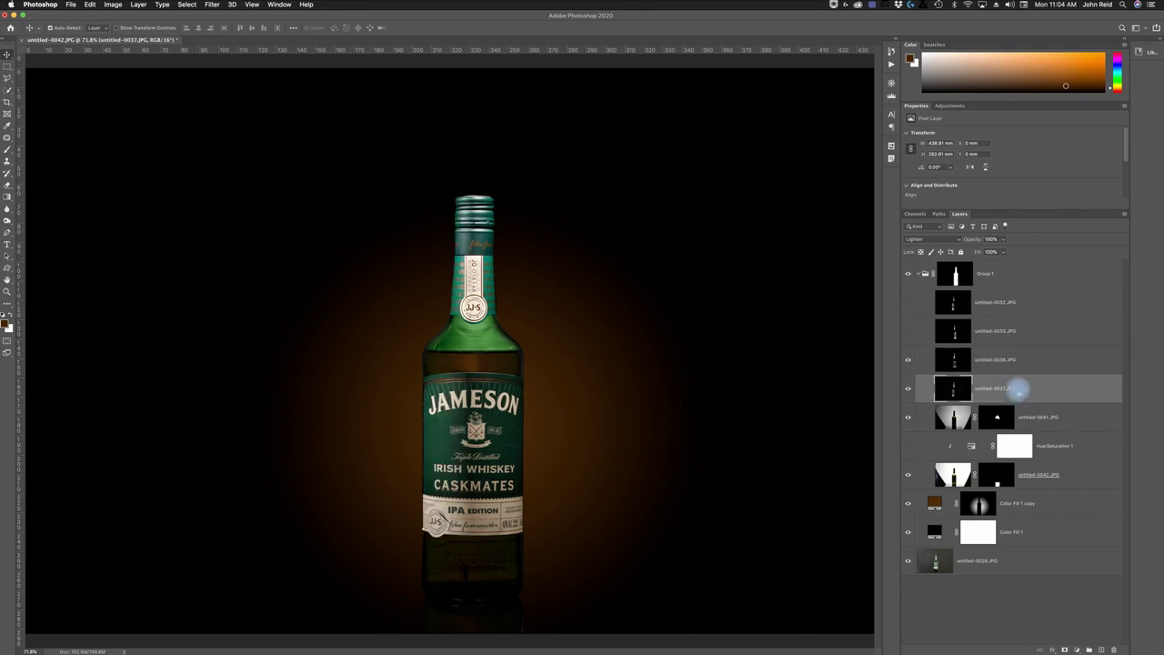
left_click_drag(971, 240, 960, 241)
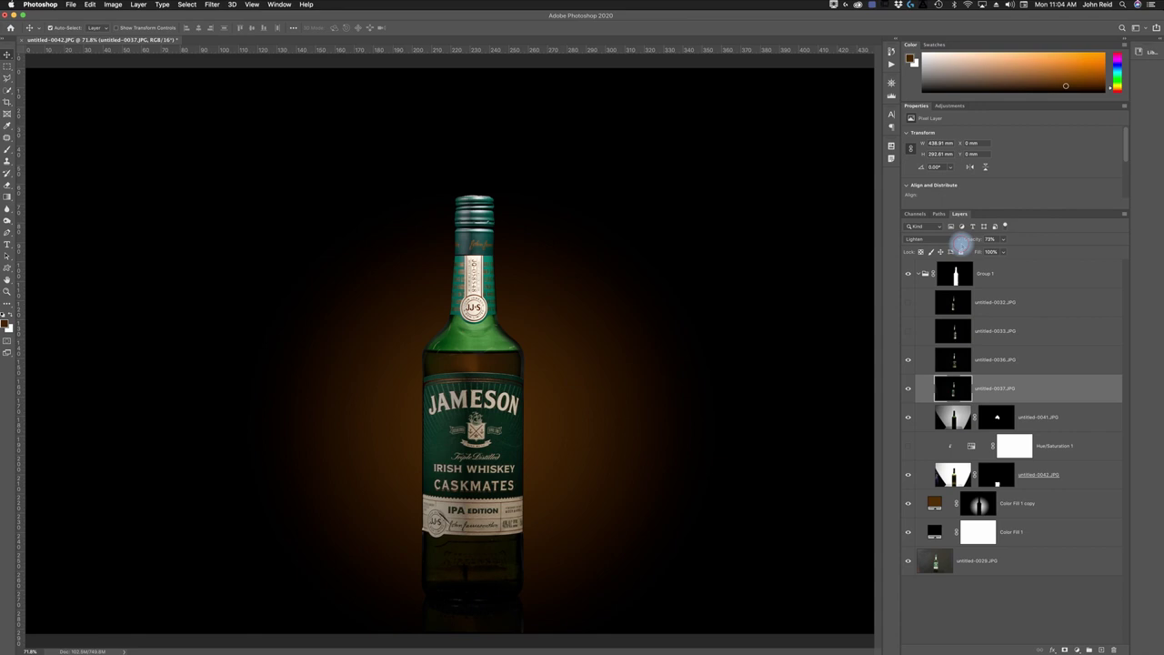
left_click_drag(972, 240, 974, 240)
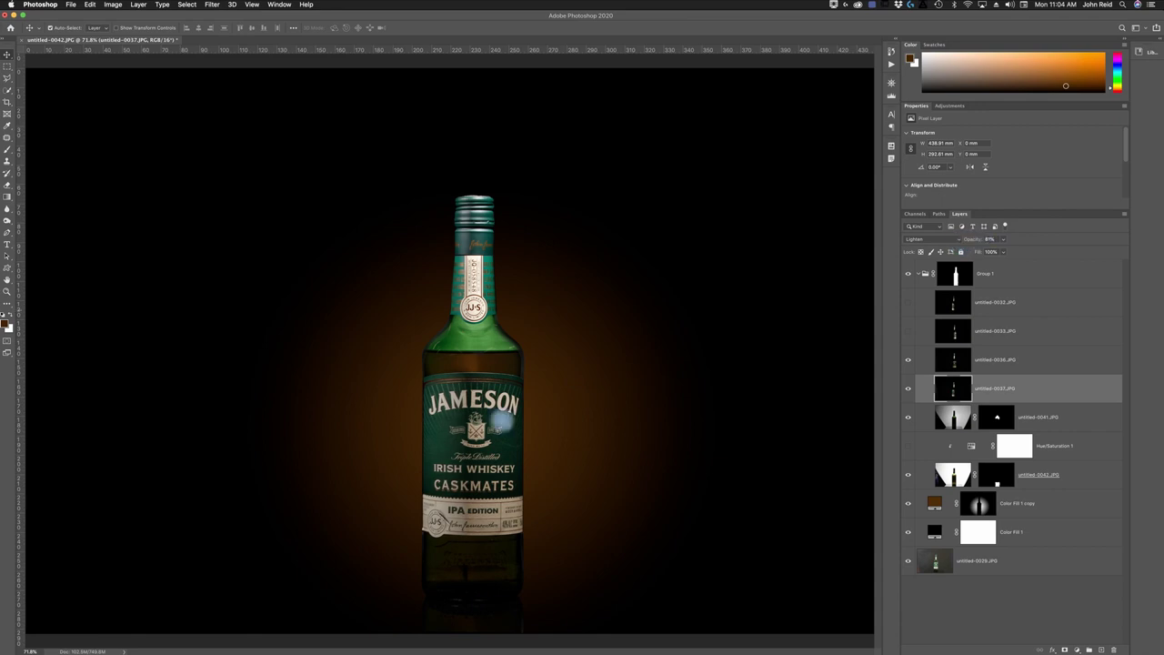
left_click_drag(974, 240, 971, 241)
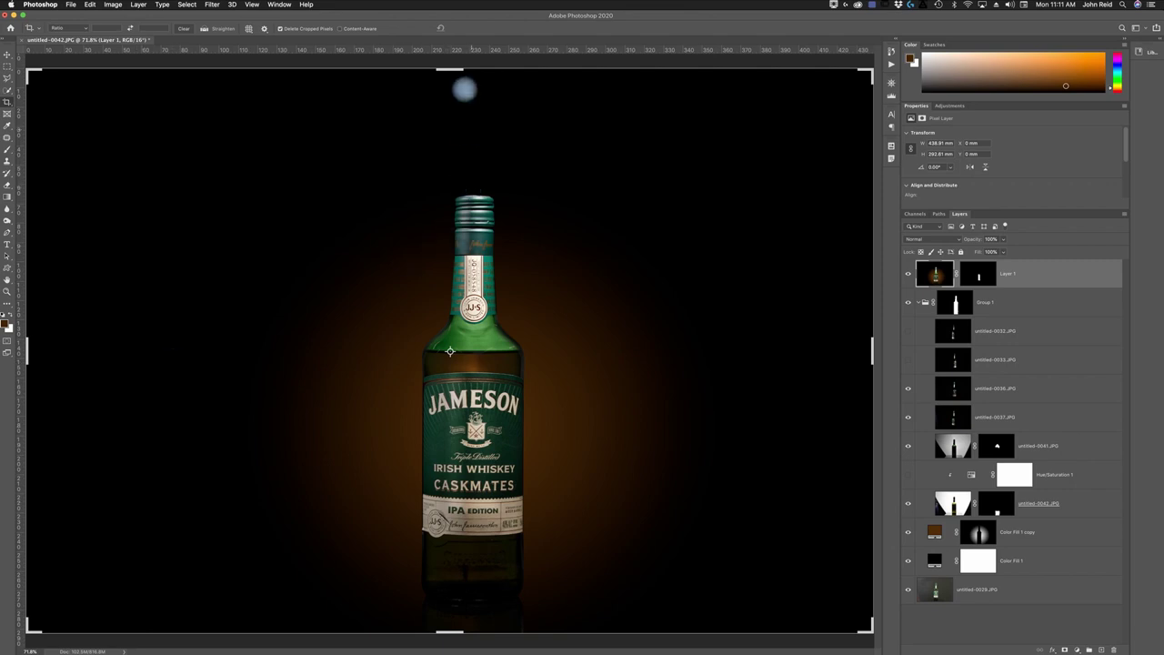
Crop the image to a nearly square frame, keeping the cropped pixels, with the bottle close to the right-hand third line
left_click_drag(449, 66, 449, 91)
left_click_drag(870, 351, 789, 355)
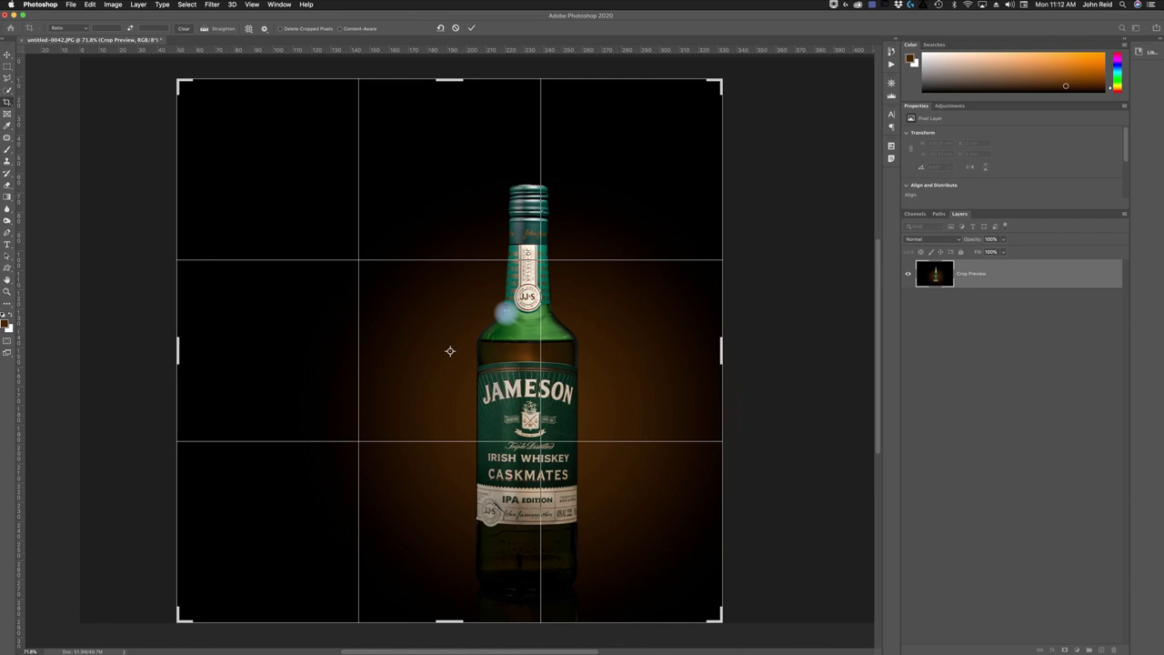
key("Return")
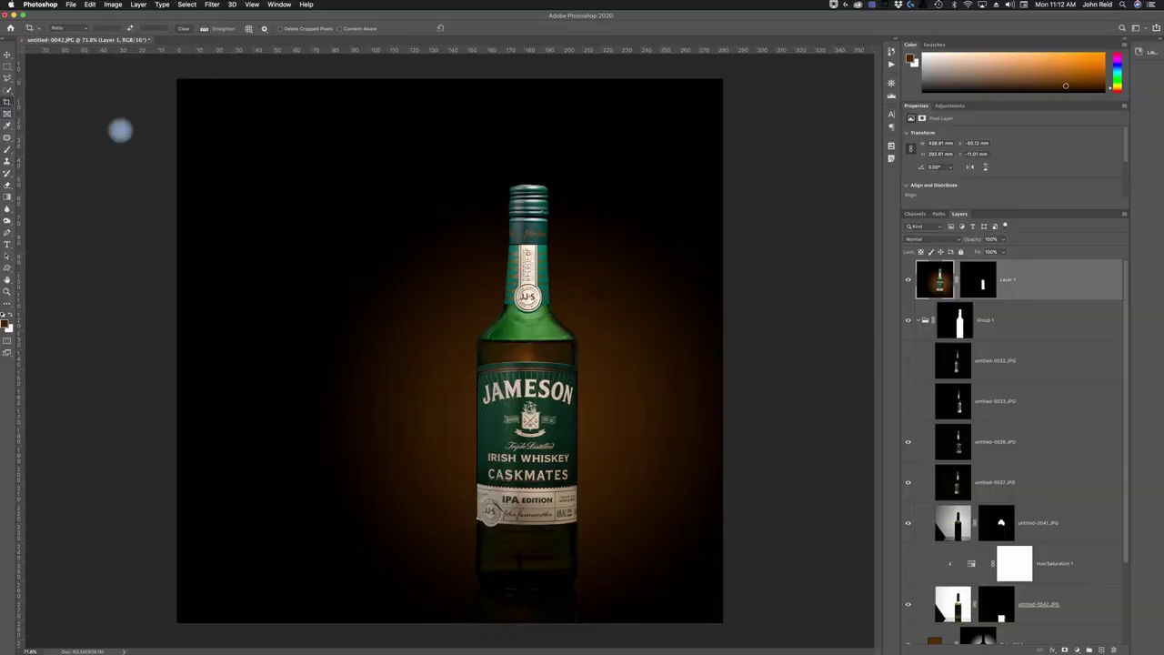
Reframe the crop by extending the right side and trimming the left so the bottle sits on the left-hand third line
left_click(8, 103)
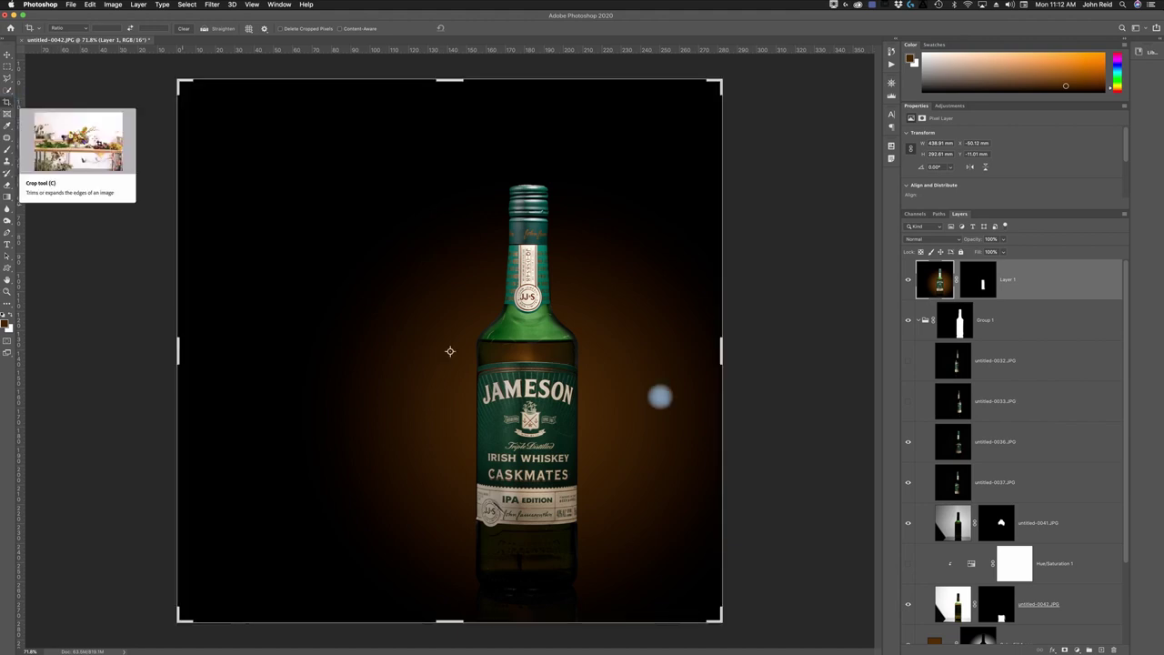
left_click_drag(721, 352, 821, 346)
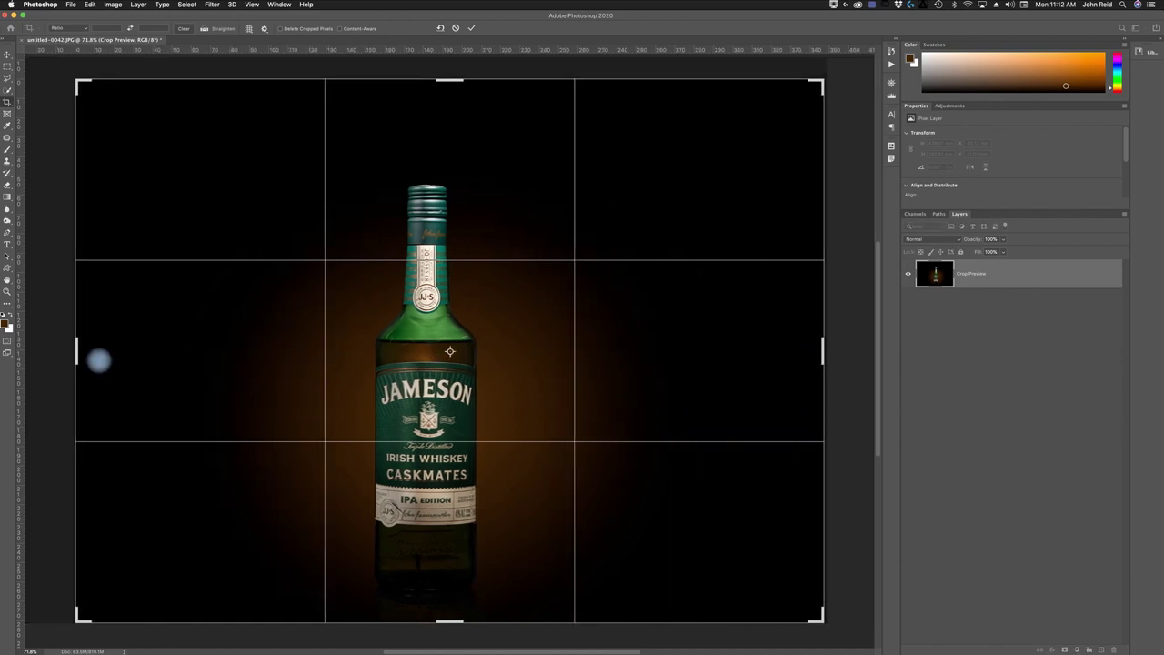
left_click_drag(78, 349, 142, 351)
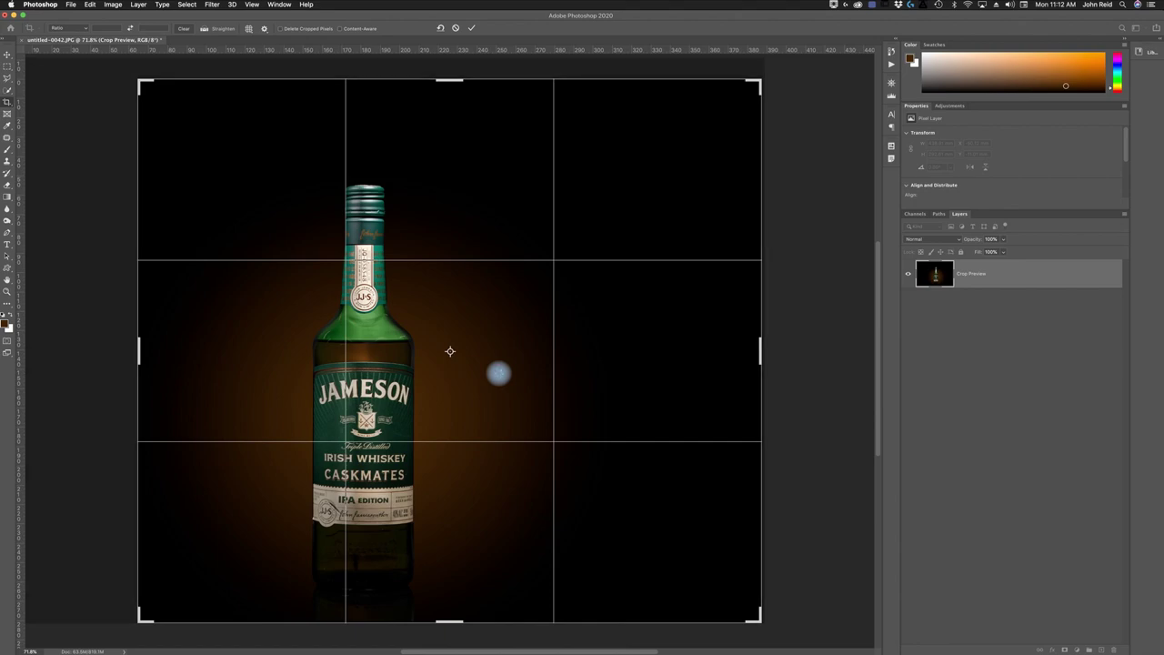